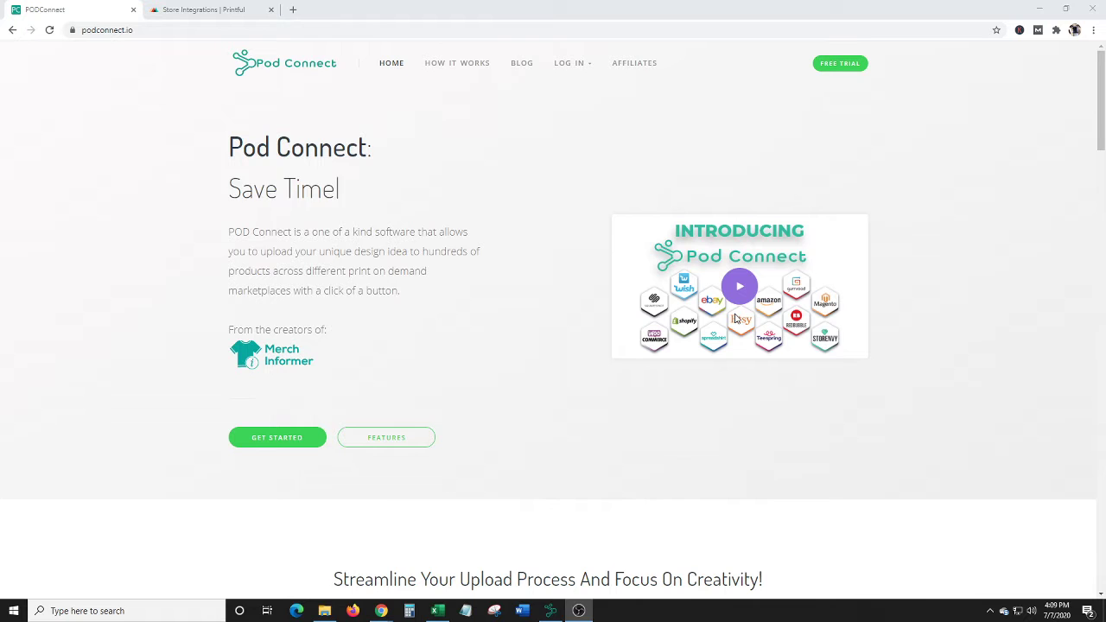
Step: Scroll the Pod Connect homepage past the features and trademark-check sections to the $19.99 monthly plan
scroll(461, 288, down, 6)
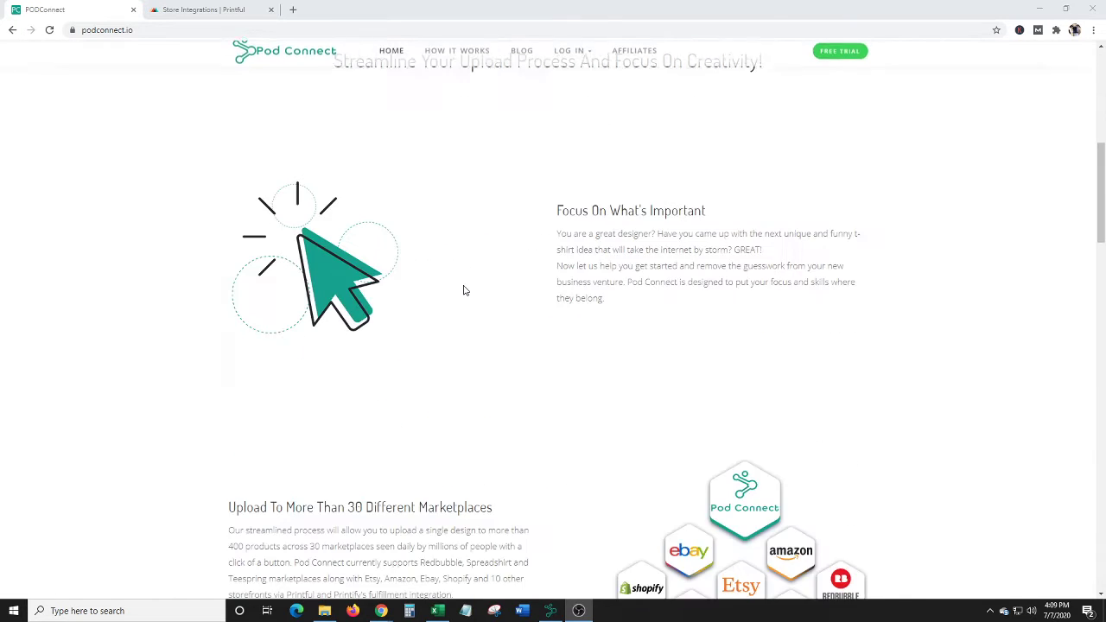
scroll(463, 290, down, 3)
scroll(461, 289, up, 10)
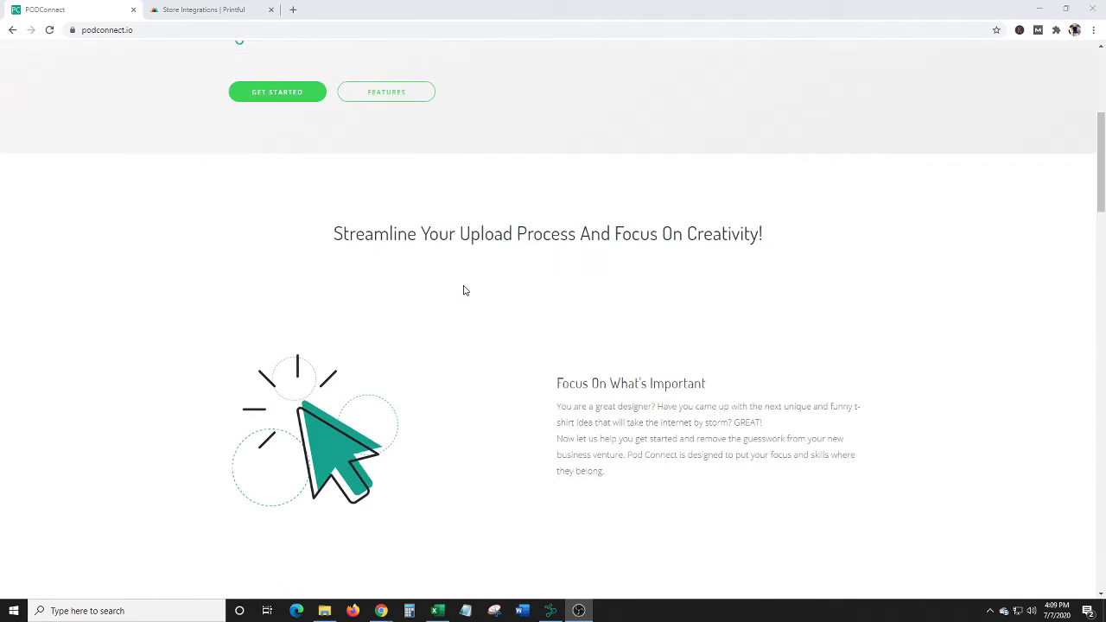
scroll(462, 289, down, 1)
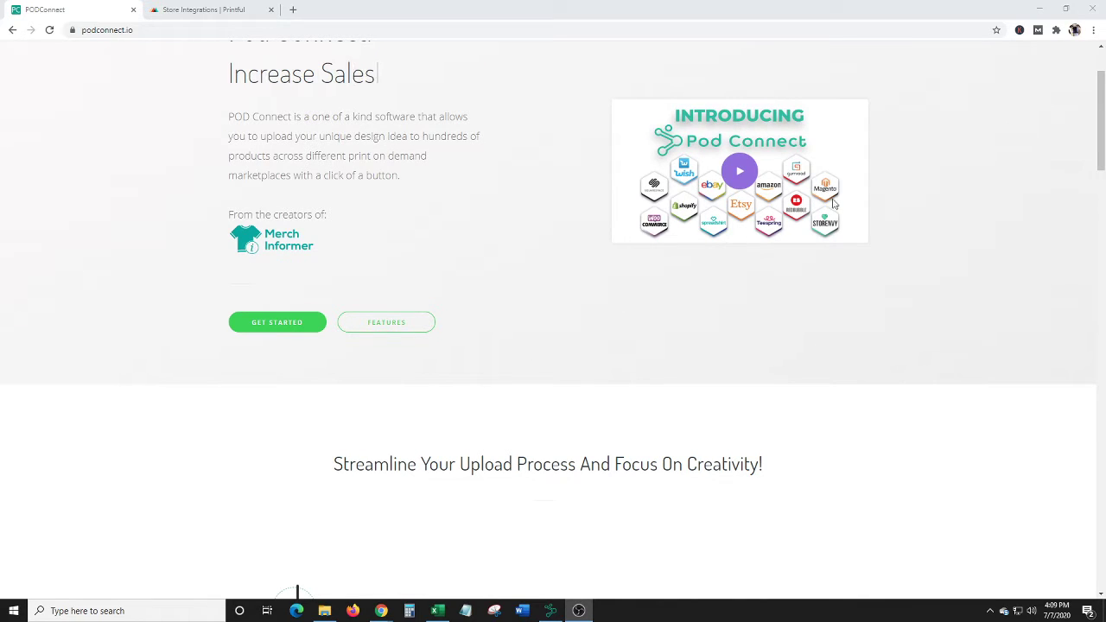
scroll(537, 215, down, 6)
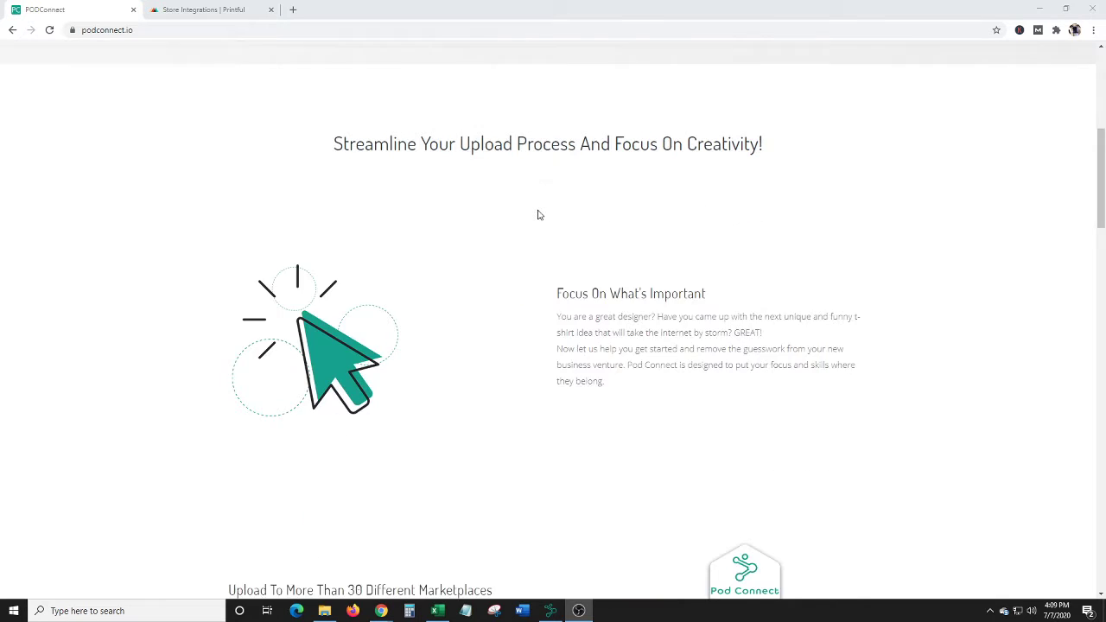
scroll(538, 215, down, 5)
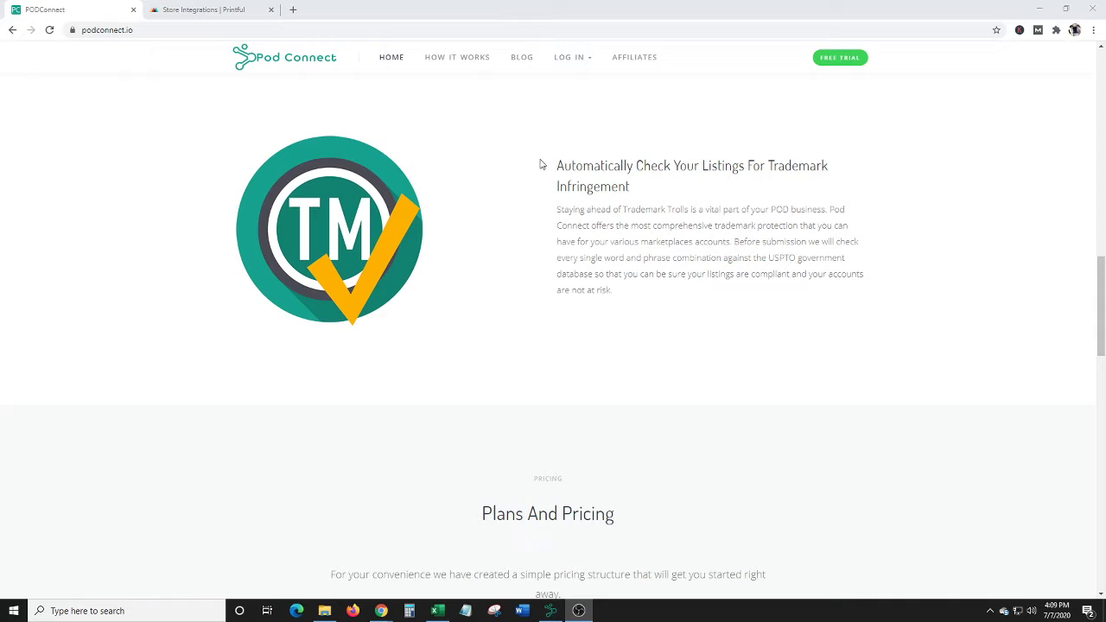
scroll(645, 226, down, 5)
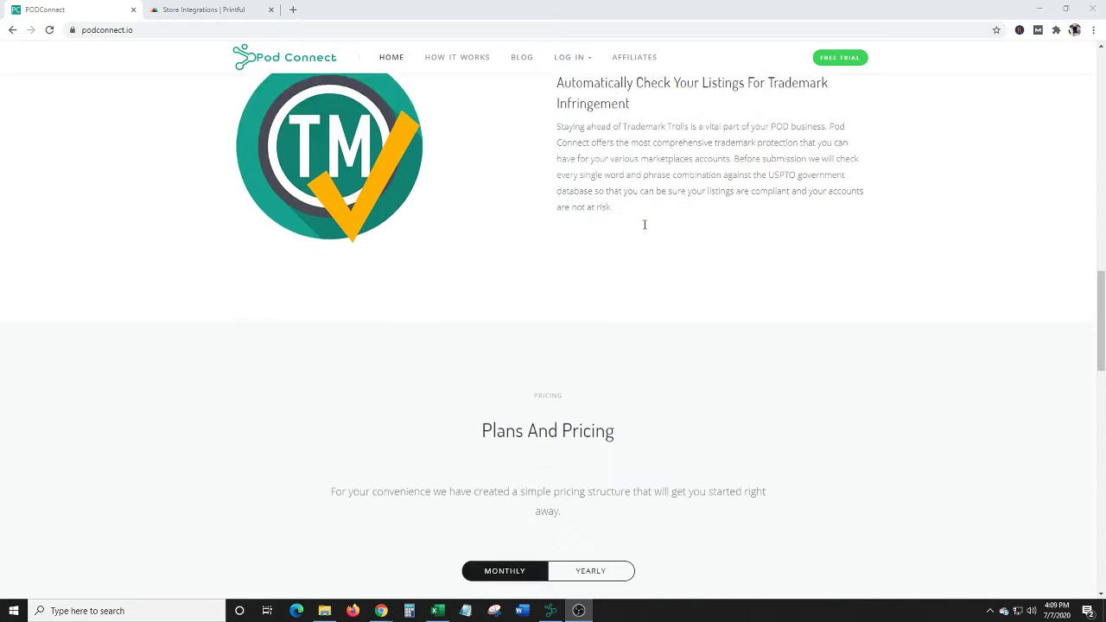
Step: Scroll through the FAQ to the News and Updates footer, then back up to the introduction
scroll(562, 250, down, 1)
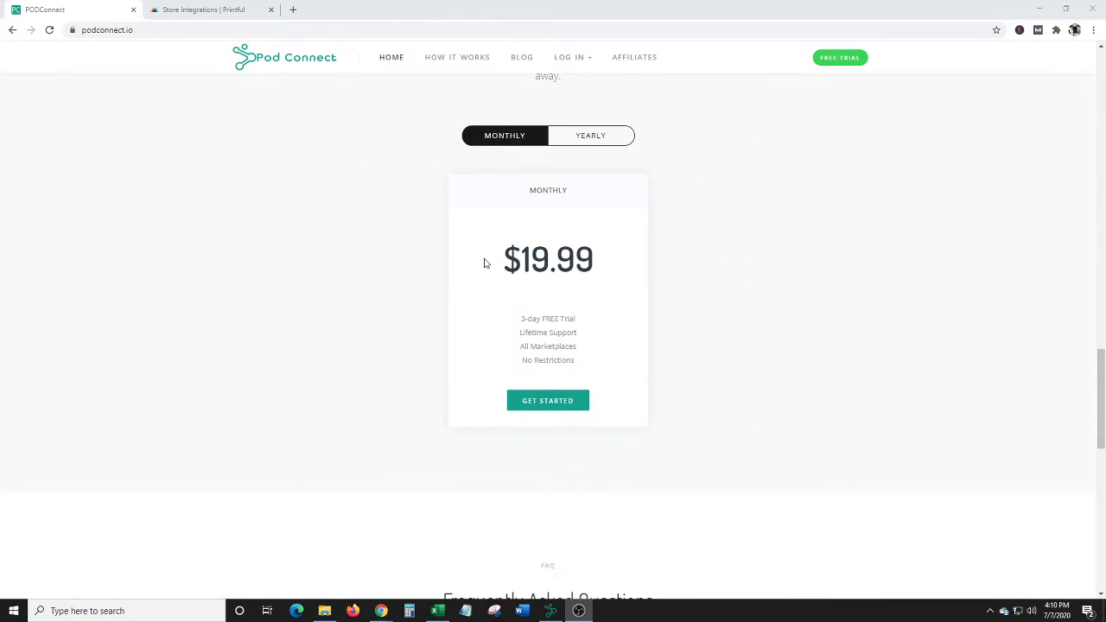
scroll(403, 277, down, 1)
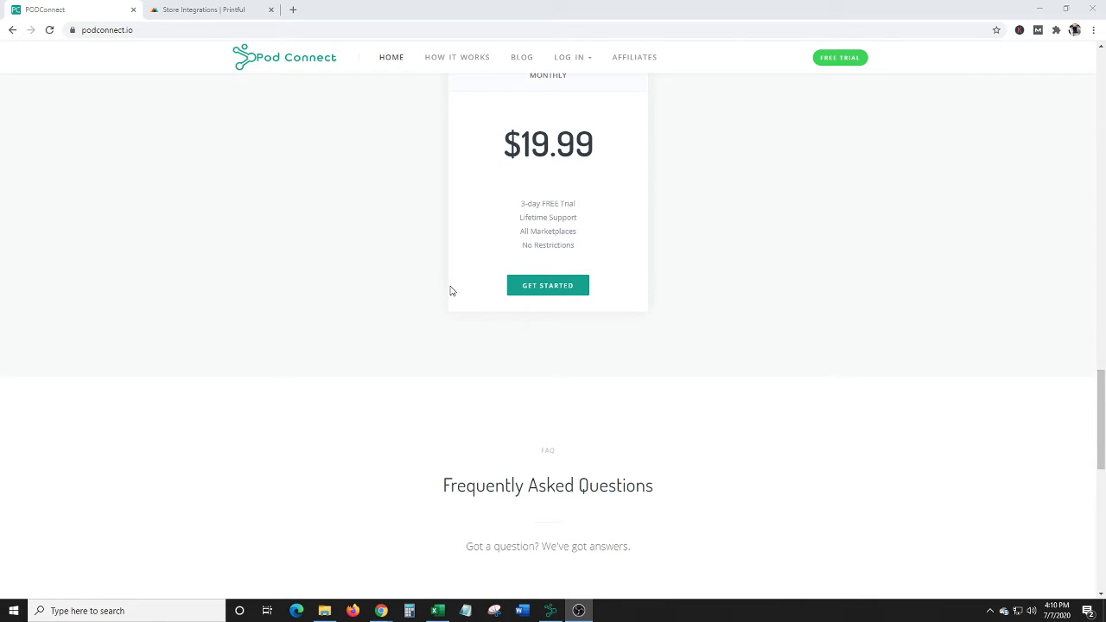
scroll(450, 290, down, 3)
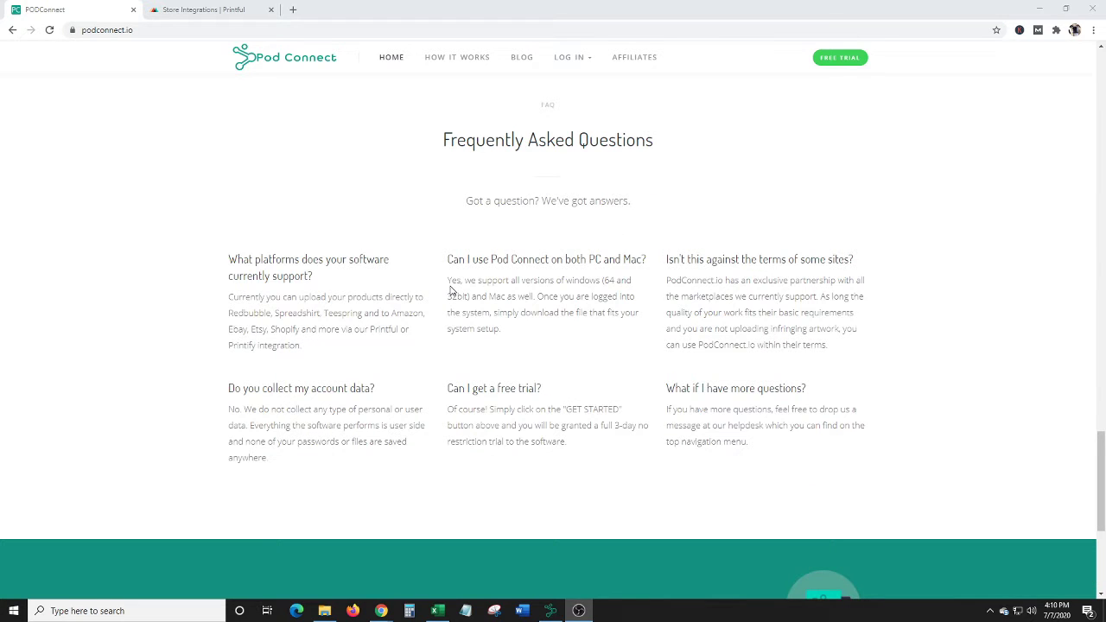
scroll(450, 290, up, 4)
scroll(450, 290, down, 3)
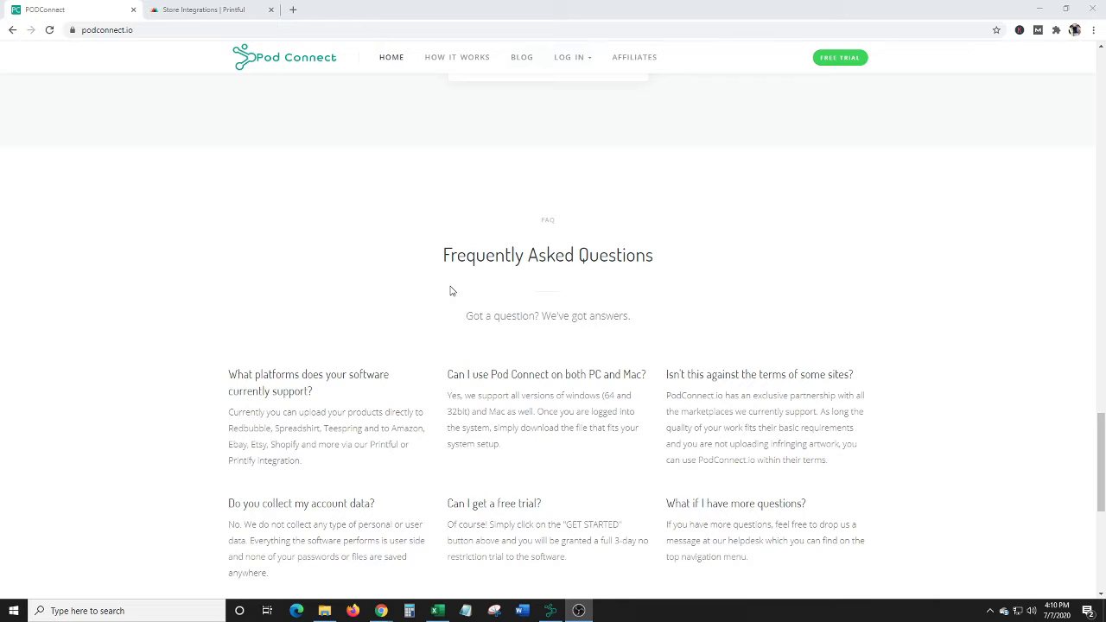
scroll(380, 291, down, 1)
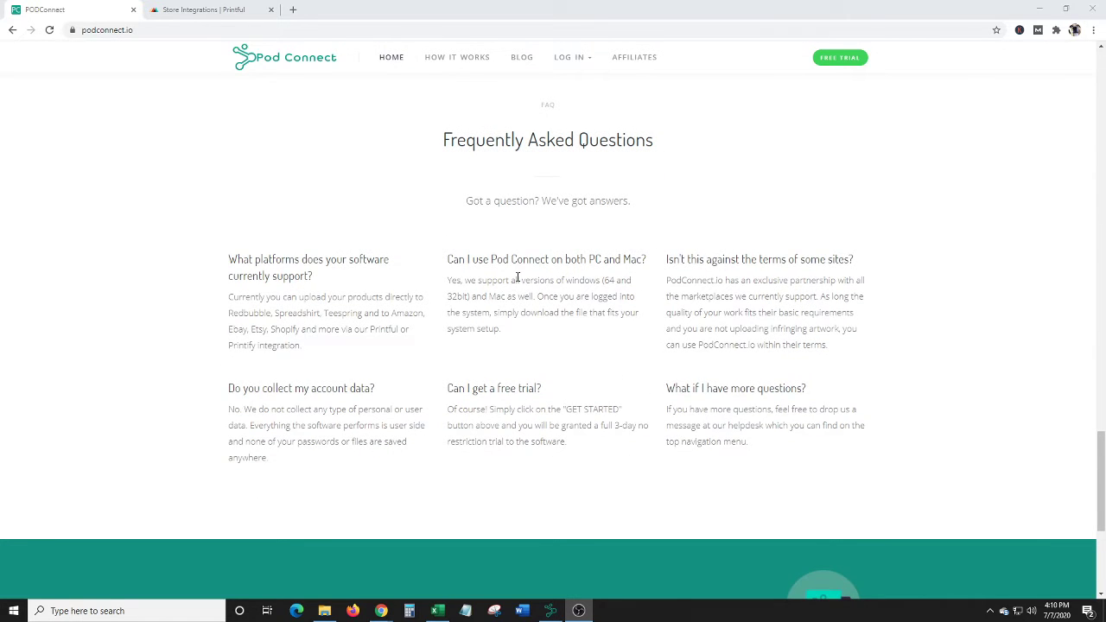
scroll(406, 296, down, 3)
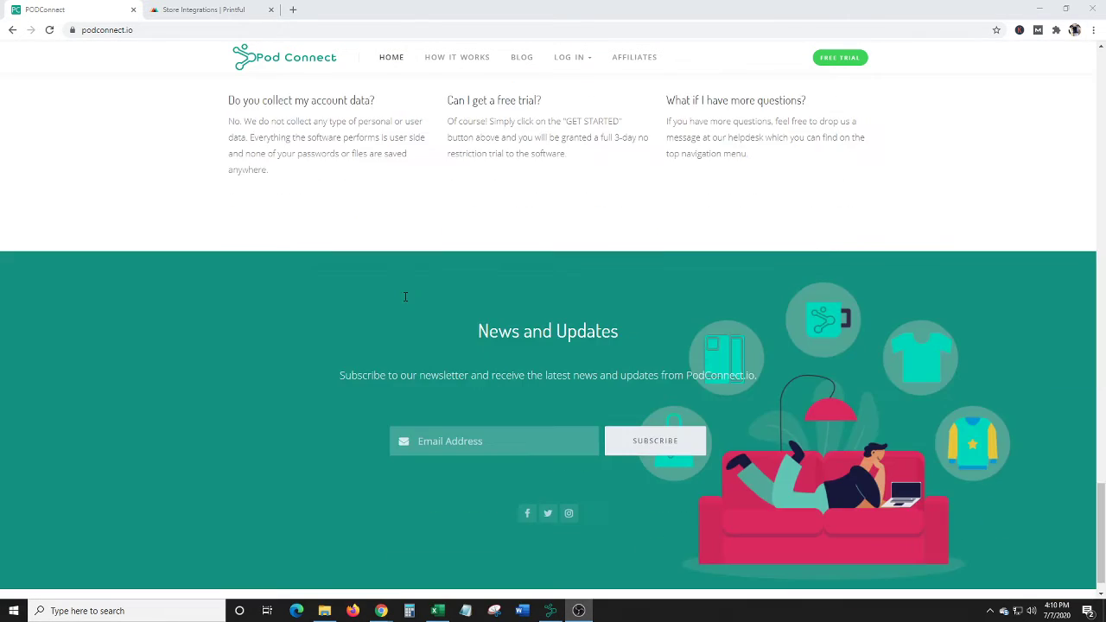
scroll(405, 296, up, 12)
scroll(405, 296, up, 6)
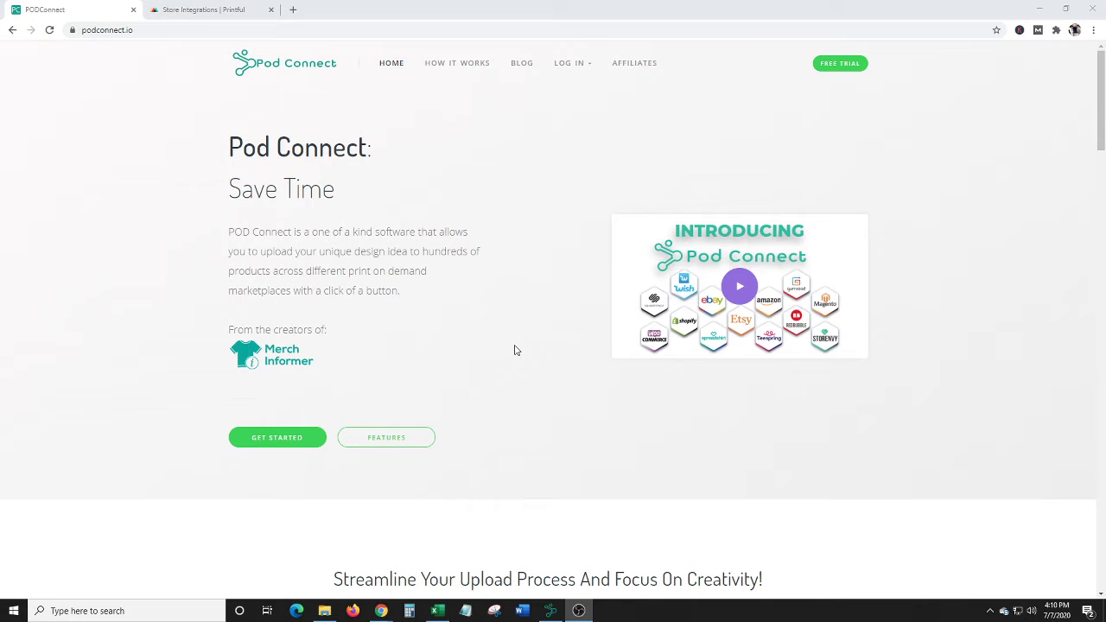
Step: Open the pod connect CSV from Desktop > POD Connect CSV in Excel
click(550, 610)
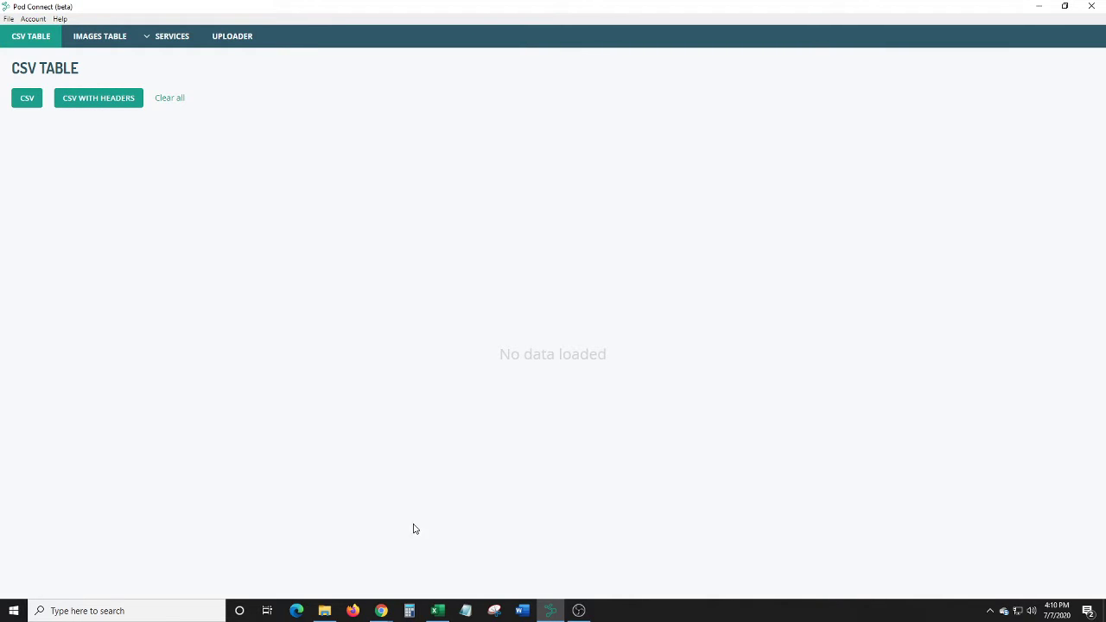
click(324, 611)
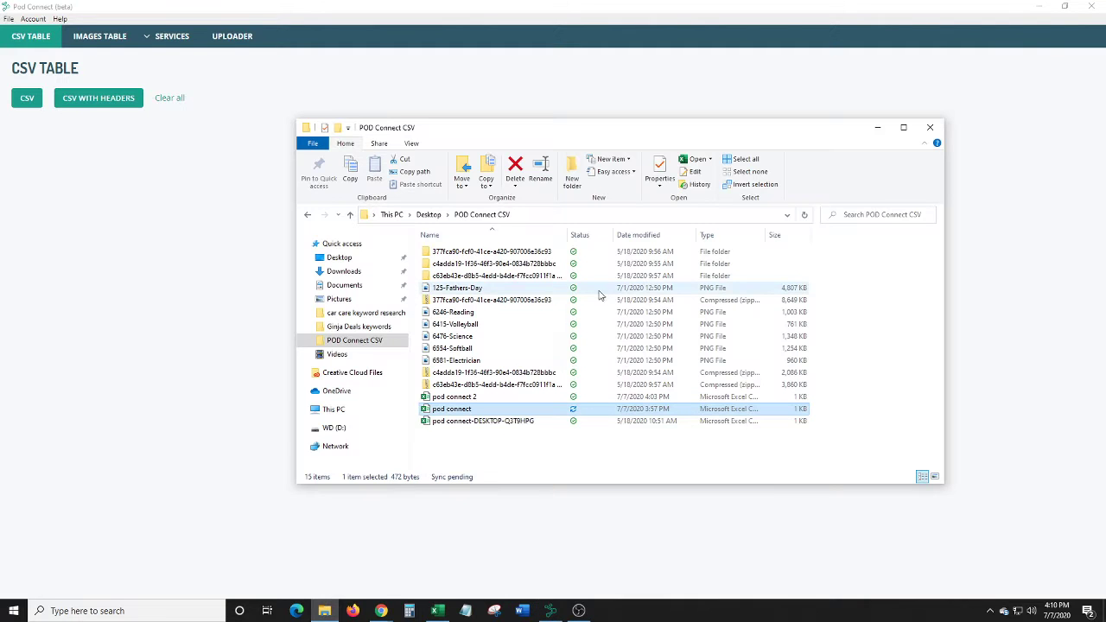
double_click(451, 396)
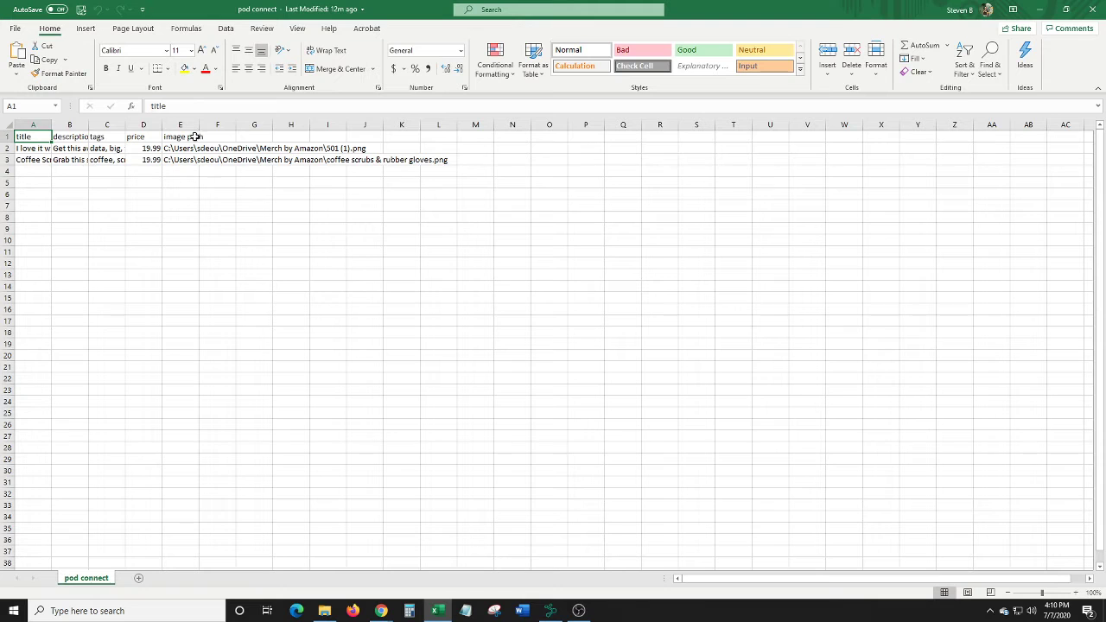
Step: Widen the title, description and price columns (A, B, D) so both listings read fully
drag(162, 128, 323, 128)
drag(125, 128, 283, 130)
drag(90, 131, 258, 129)
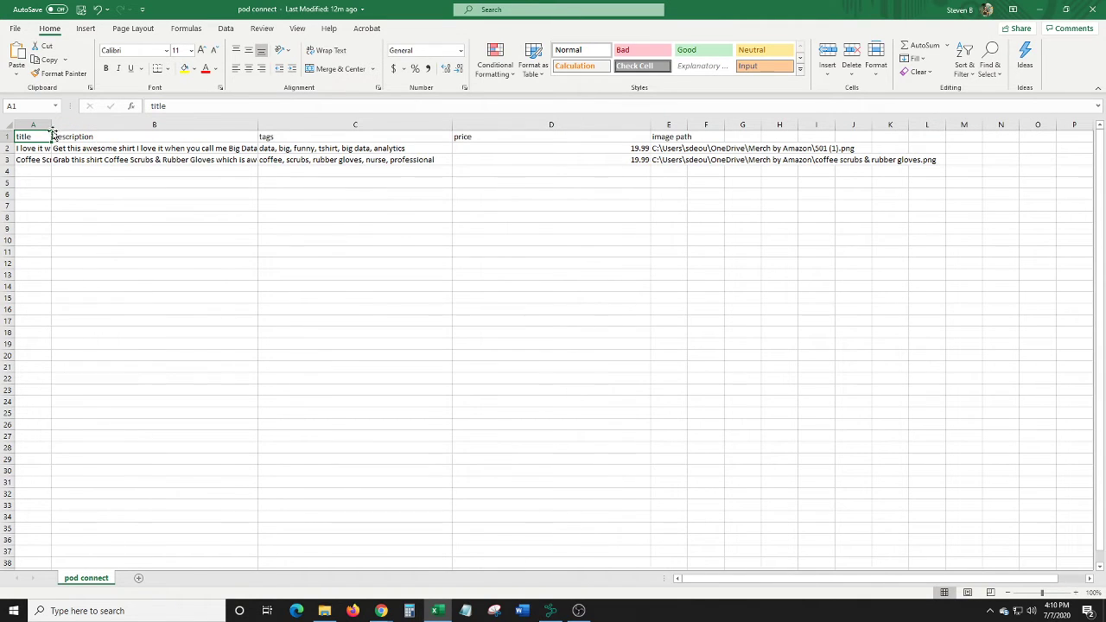
drag(51, 128, 219, 129)
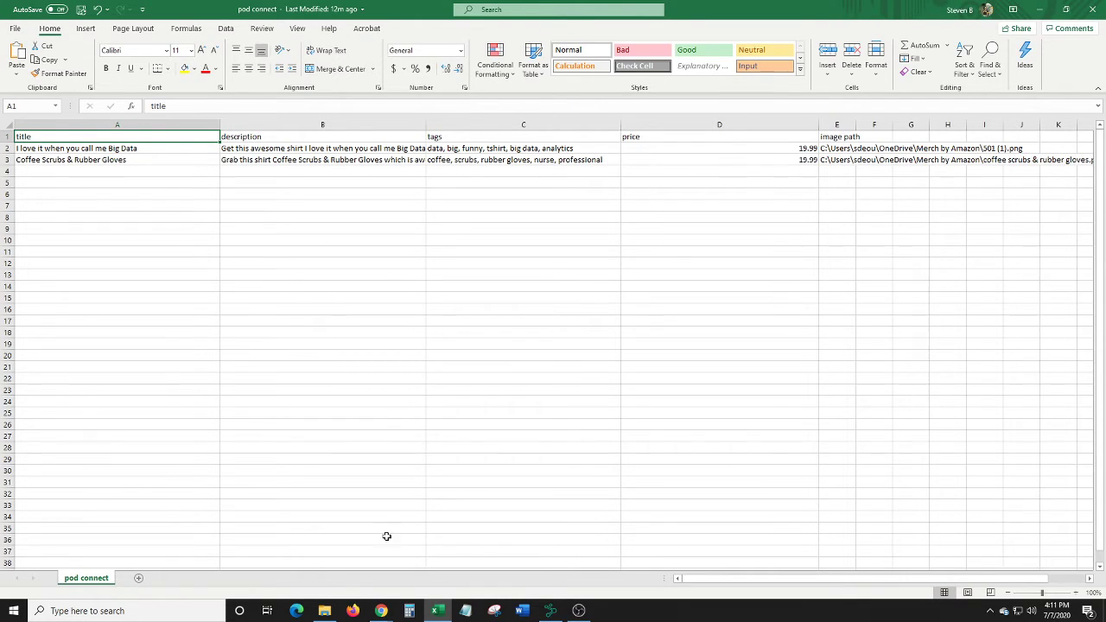
Step: Copy the 6415-Volleyball image's file path from the POD Connect CSV folder
click(324, 610)
click(446, 323)
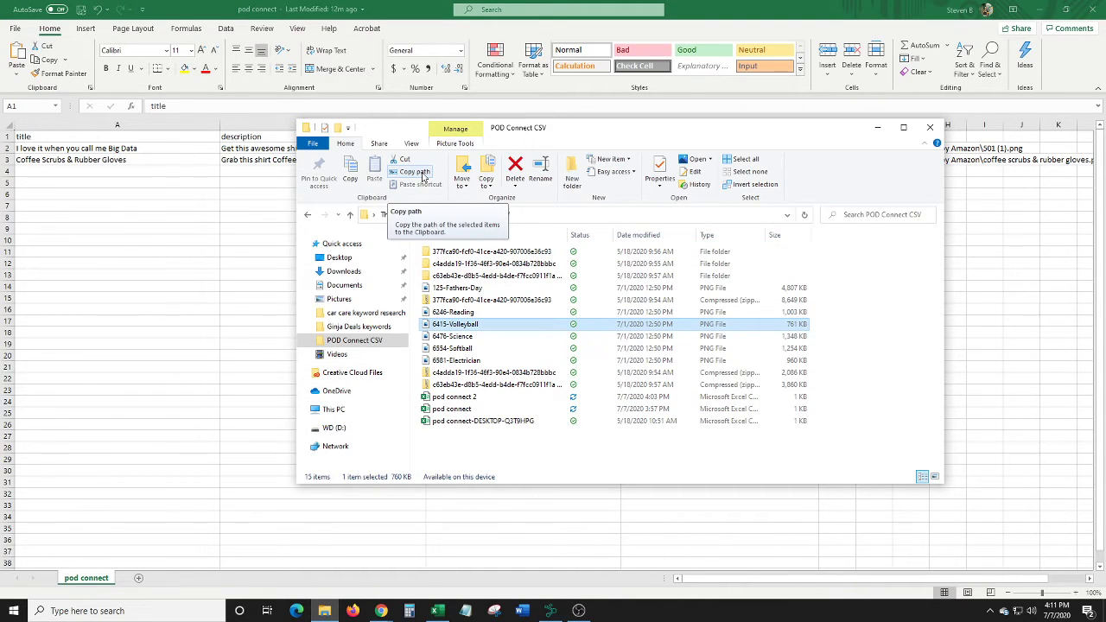
click(416, 172)
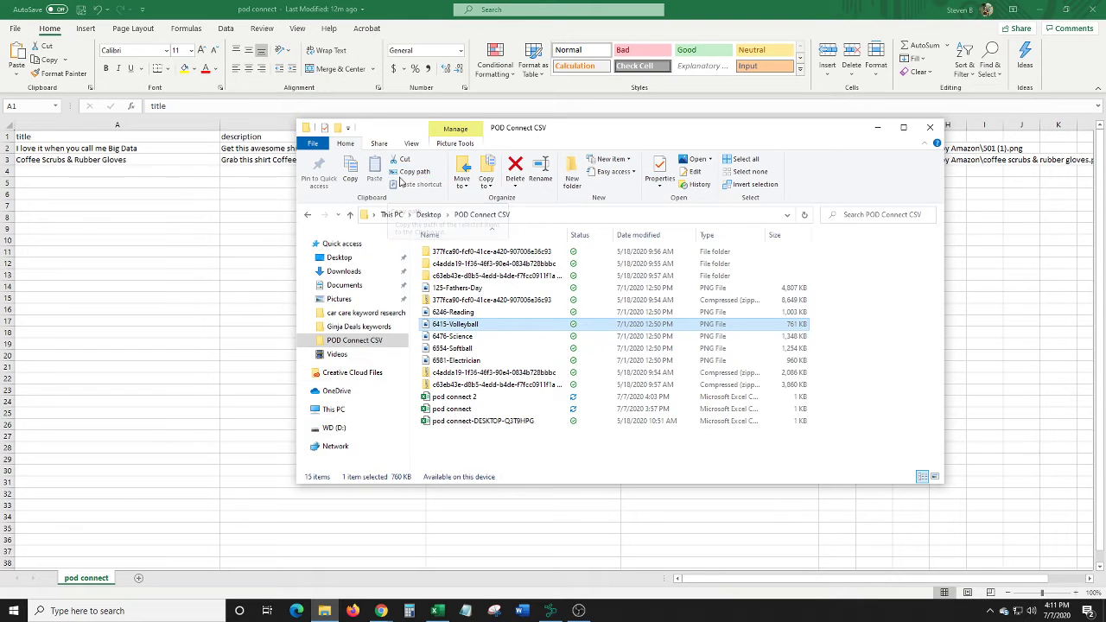
click(877, 127)
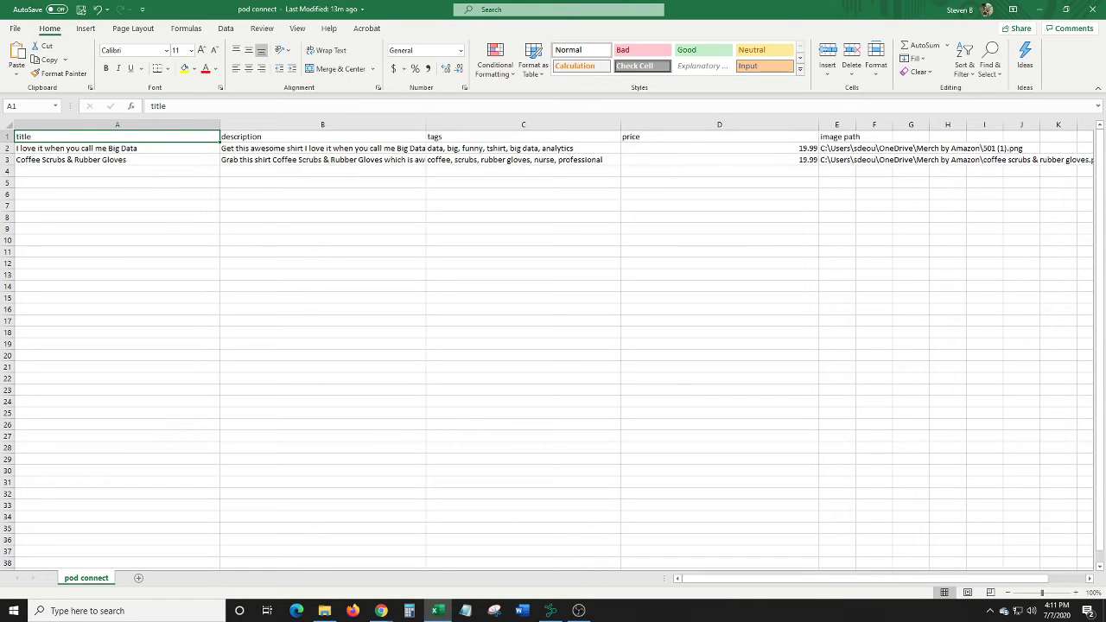
Step: Close Excel without saving and load the pod connect CSV with headers into Pod Connect
click(1091, 9)
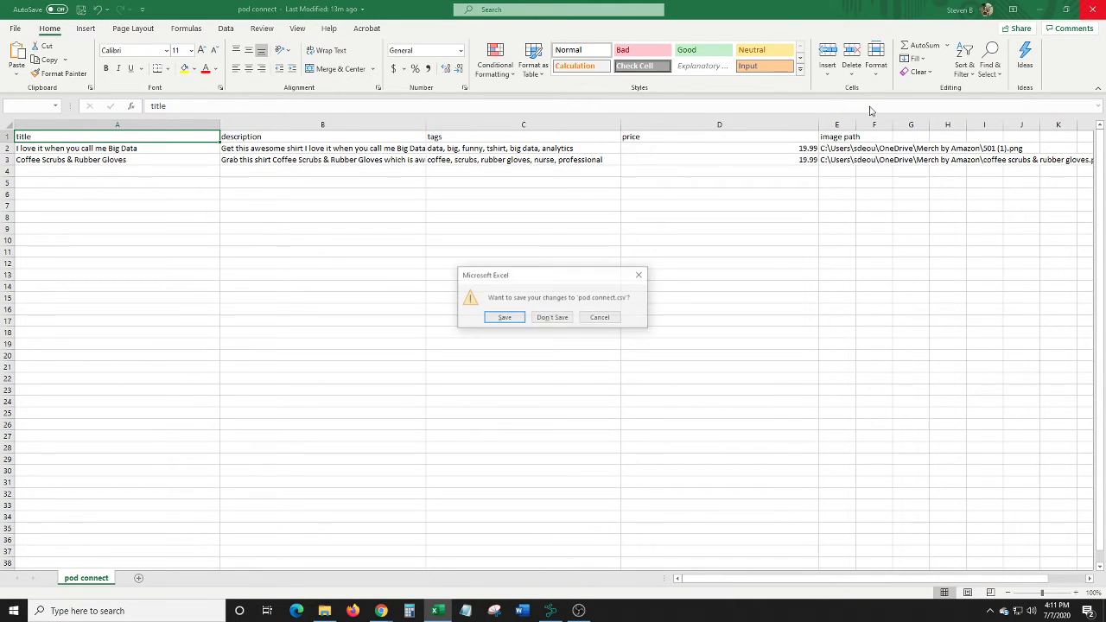
click(570, 319)
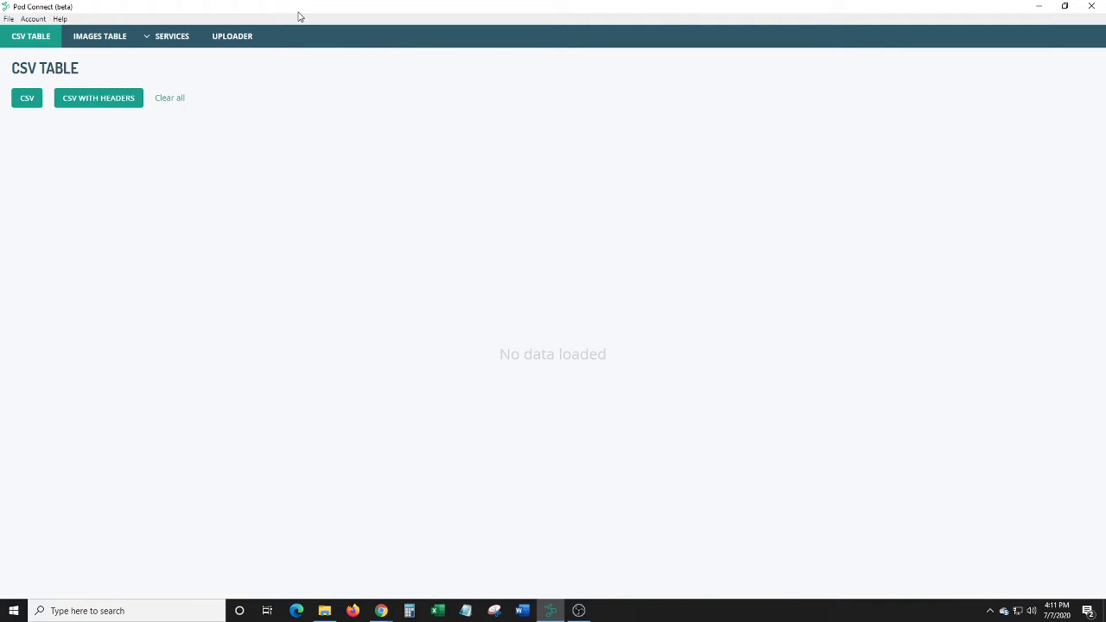
click(99, 104)
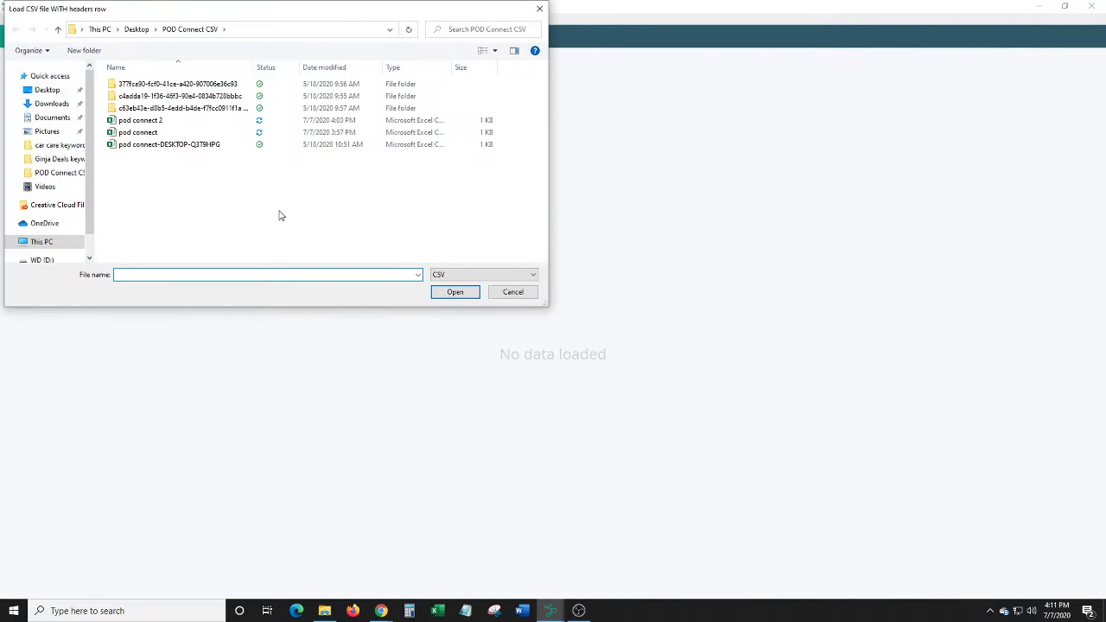
double_click(143, 132)
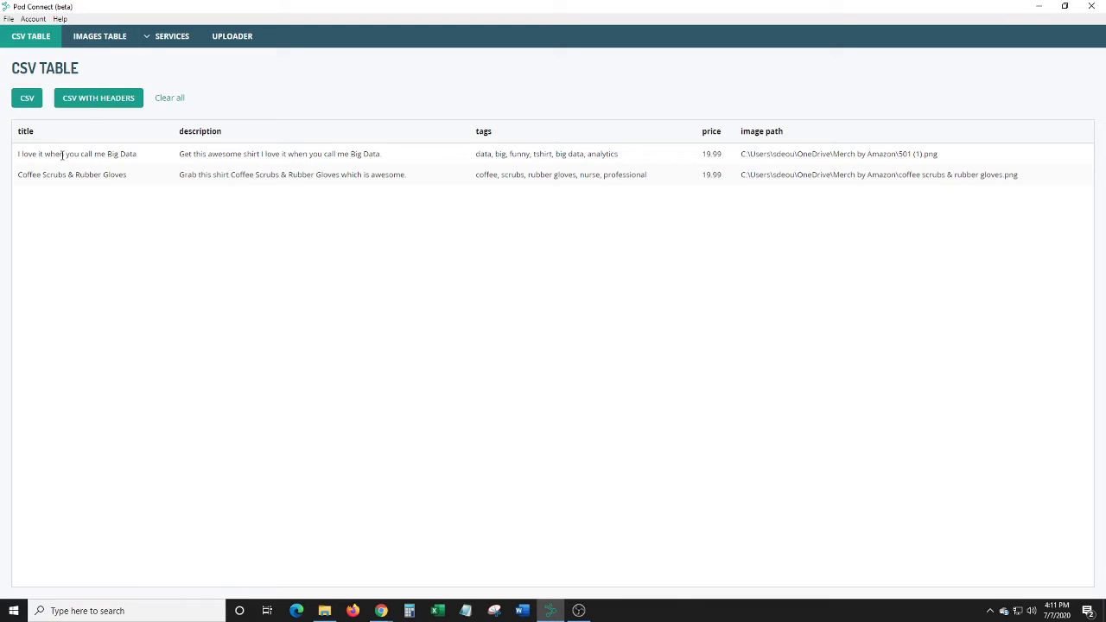
Step: Open the Teespring service settings and keep 'image path' as the picture column
click(90, 38)
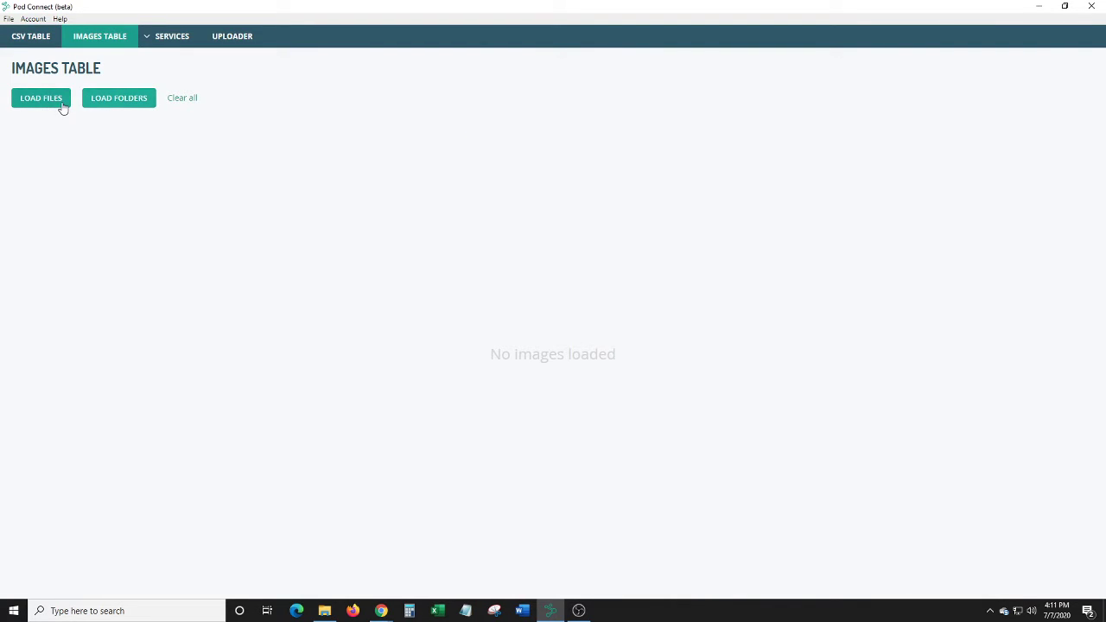
click(32, 39)
click(170, 37)
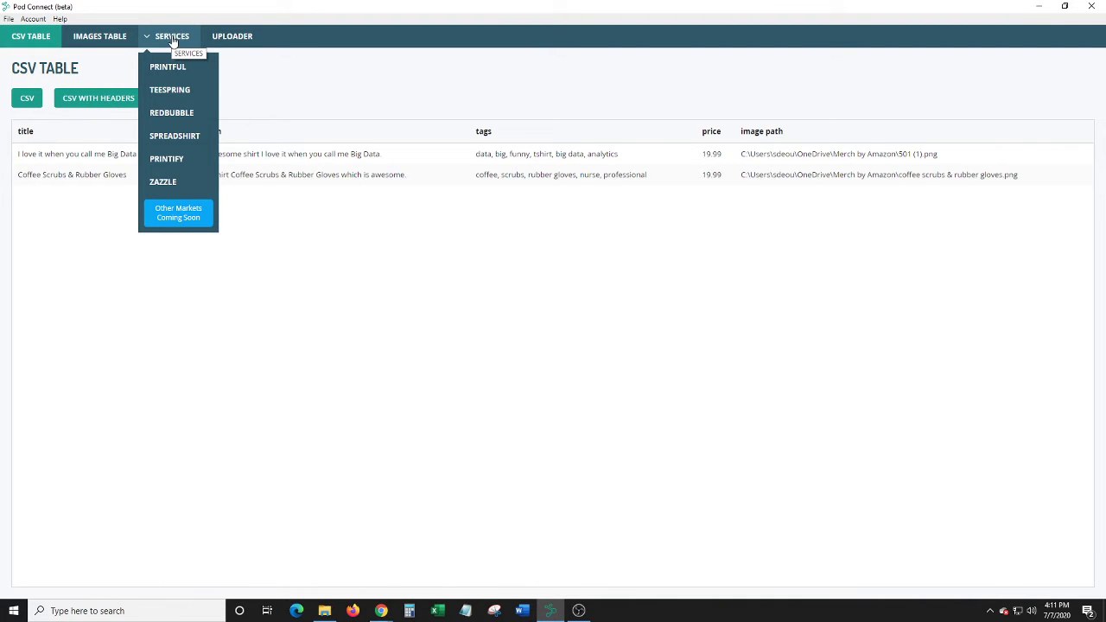
click(171, 91)
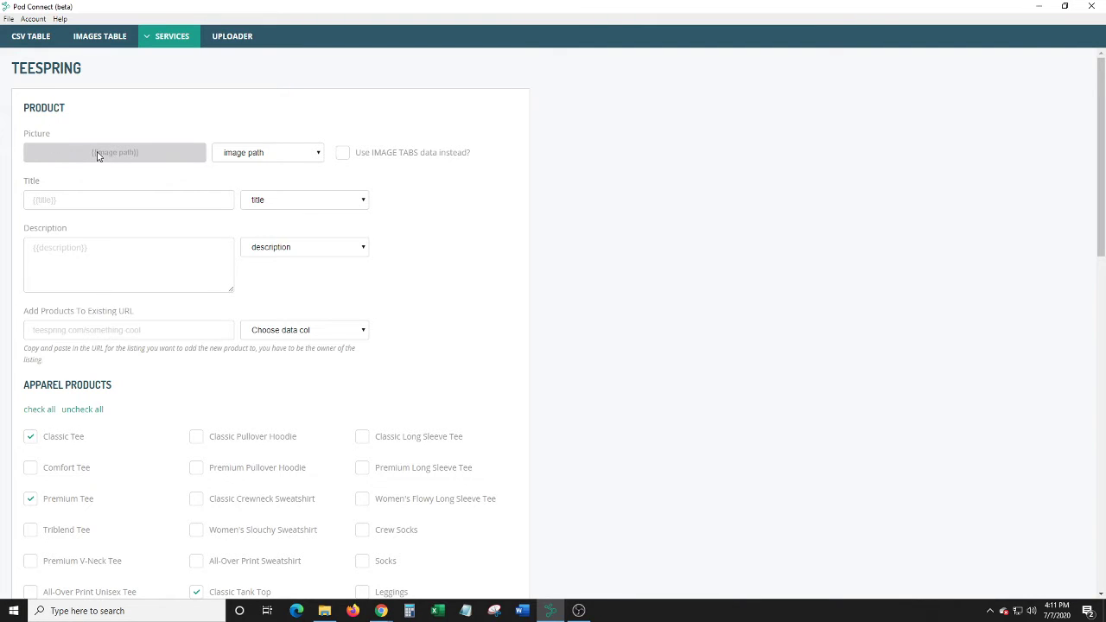
click(317, 156)
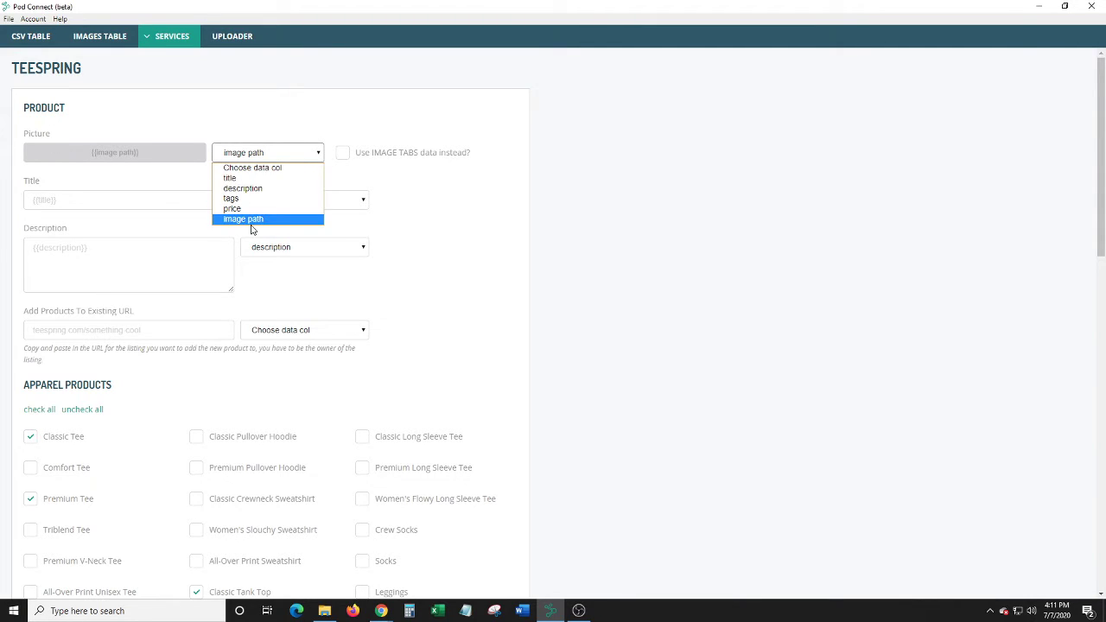
click(250, 221)
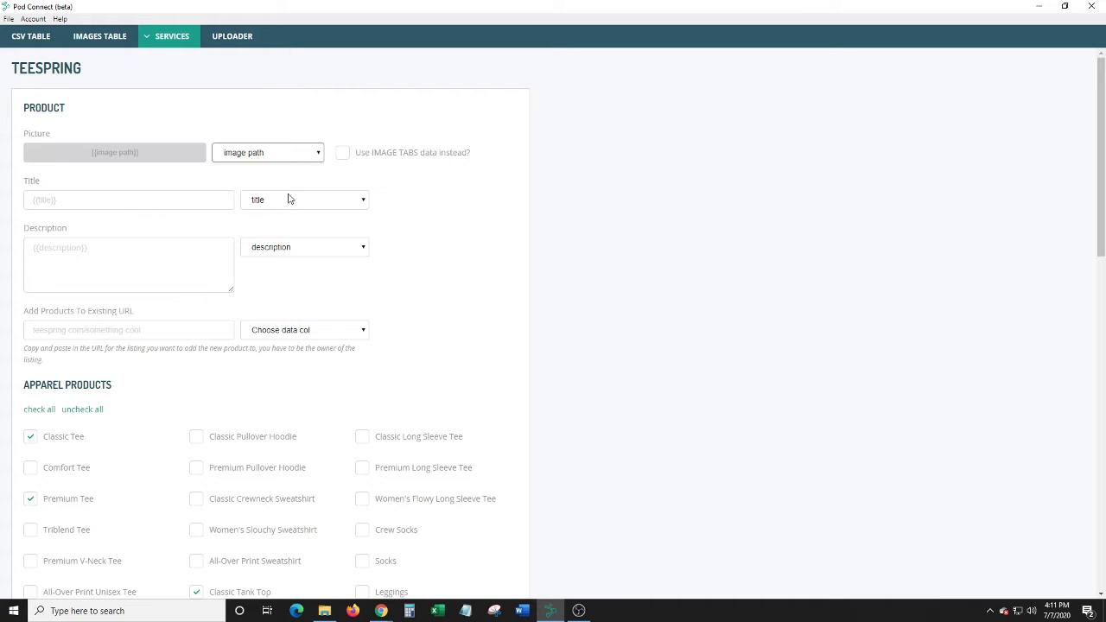
scroll(497, 182, down, 1)
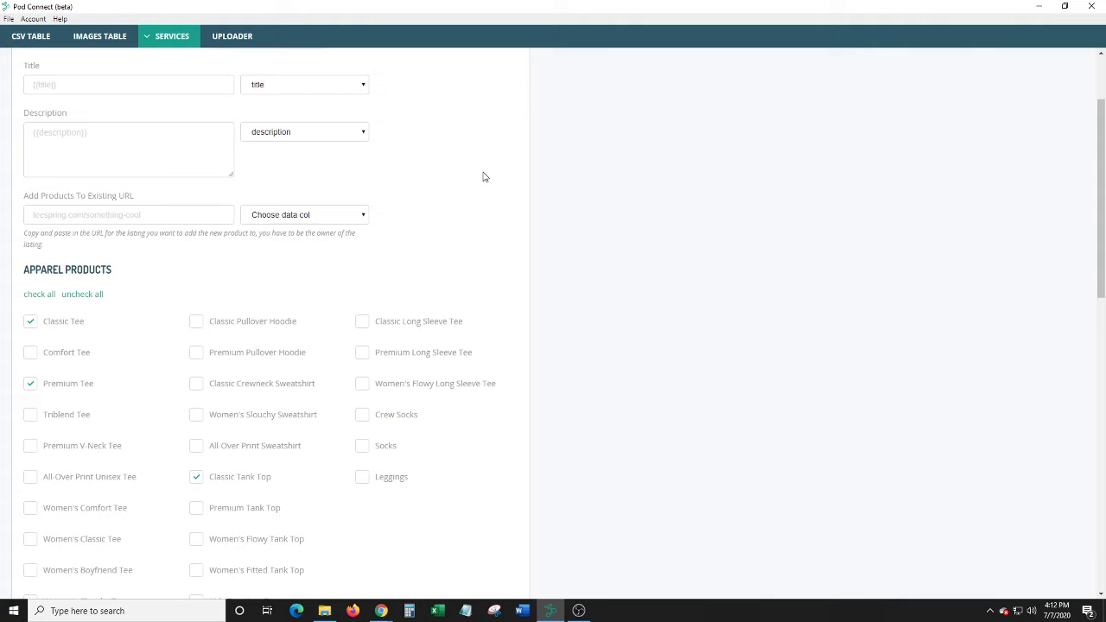
scroll(485, 173, down, 2)
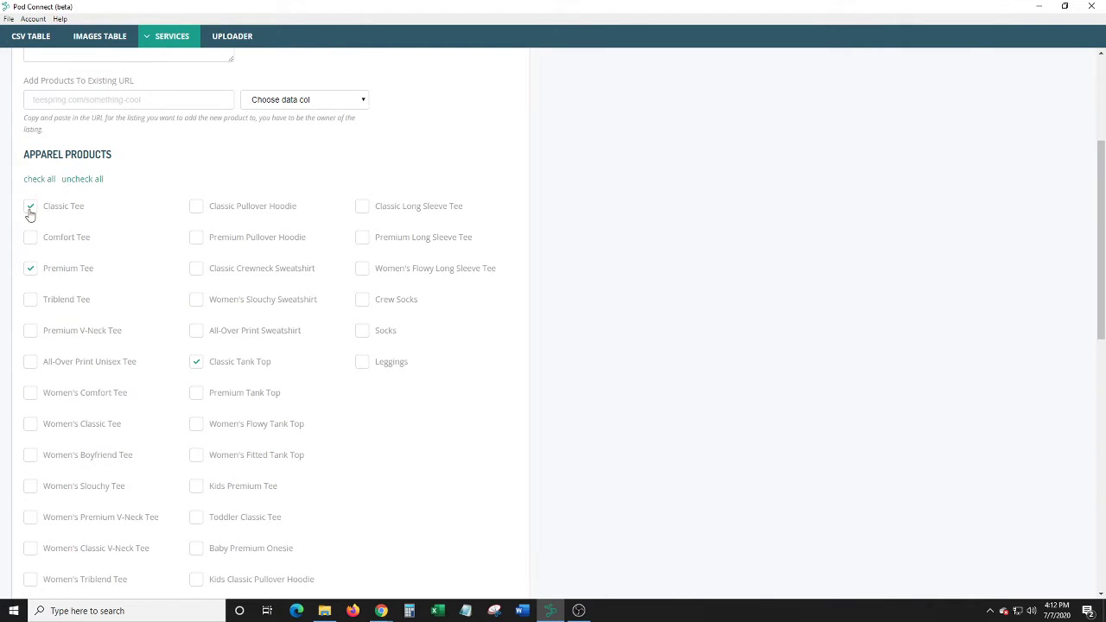
scroll(481, 145, down, 2)
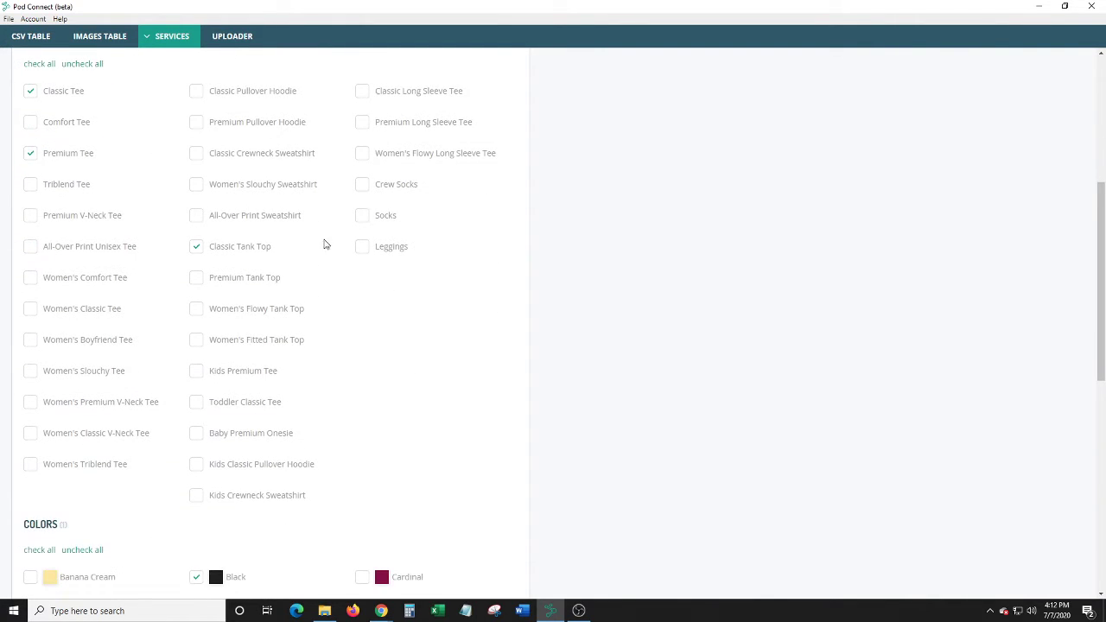
scroll(87, 256, up, 1)
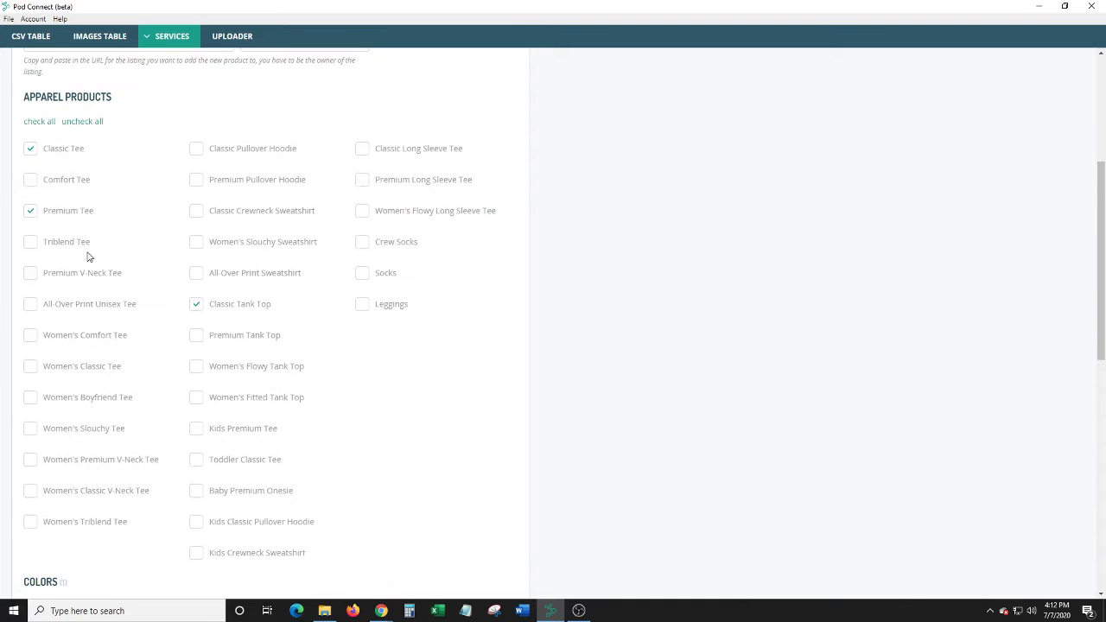
scroll(506, 321, up, 1)
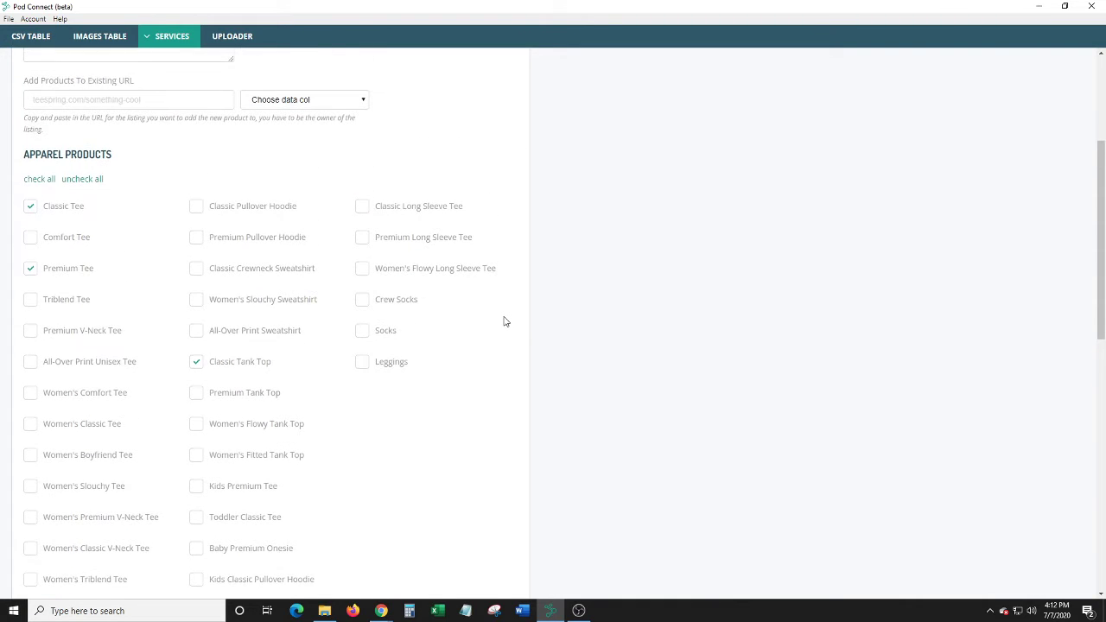
scroll(505, 321, down, 4)
scroll(481, 306, up, 7)
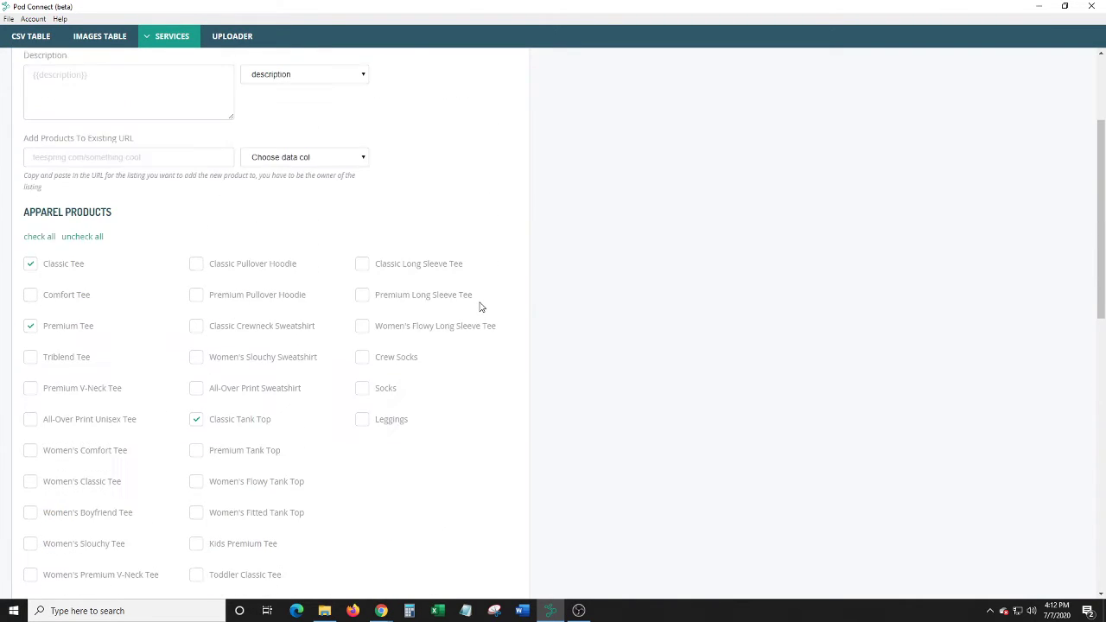
scroll(481, 306, down, 10)
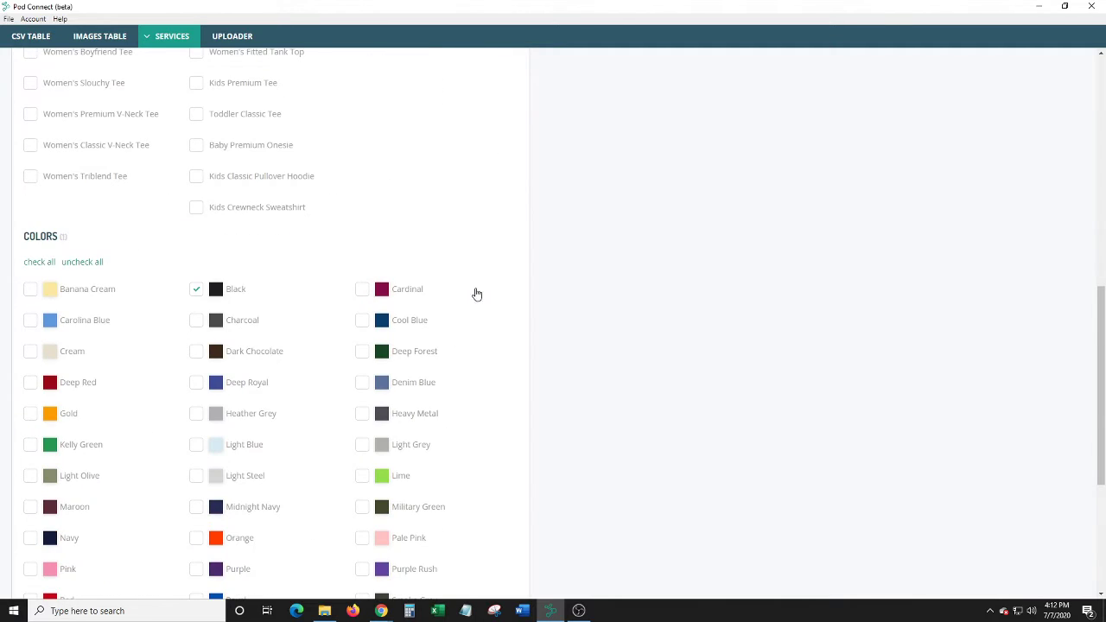
scroll(476, 291, down, 3)
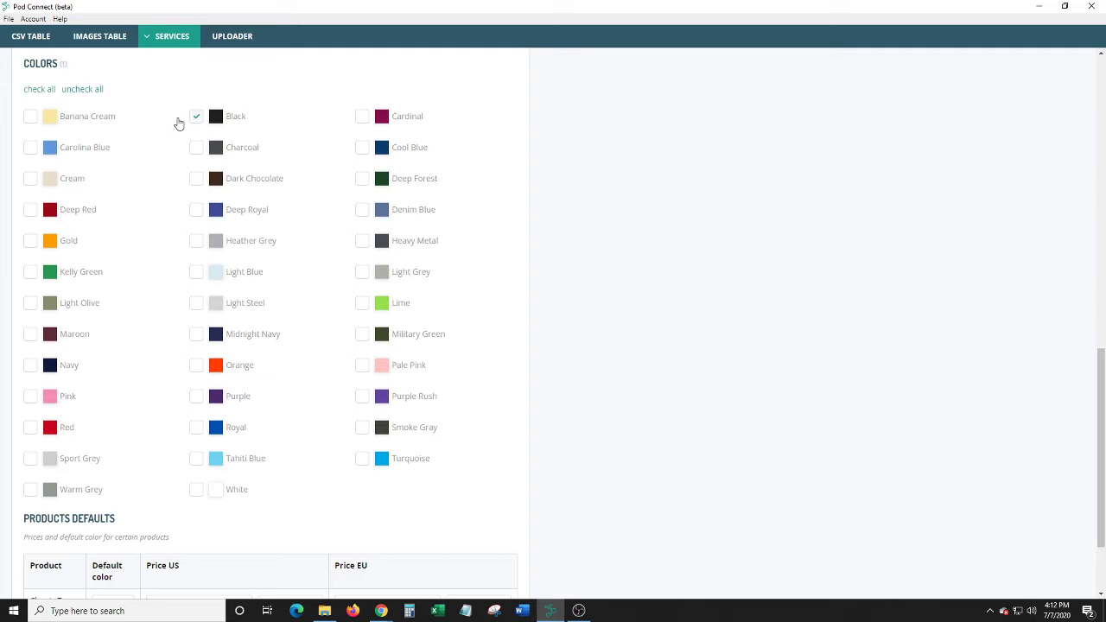
scroll(205, 288, up, 8)
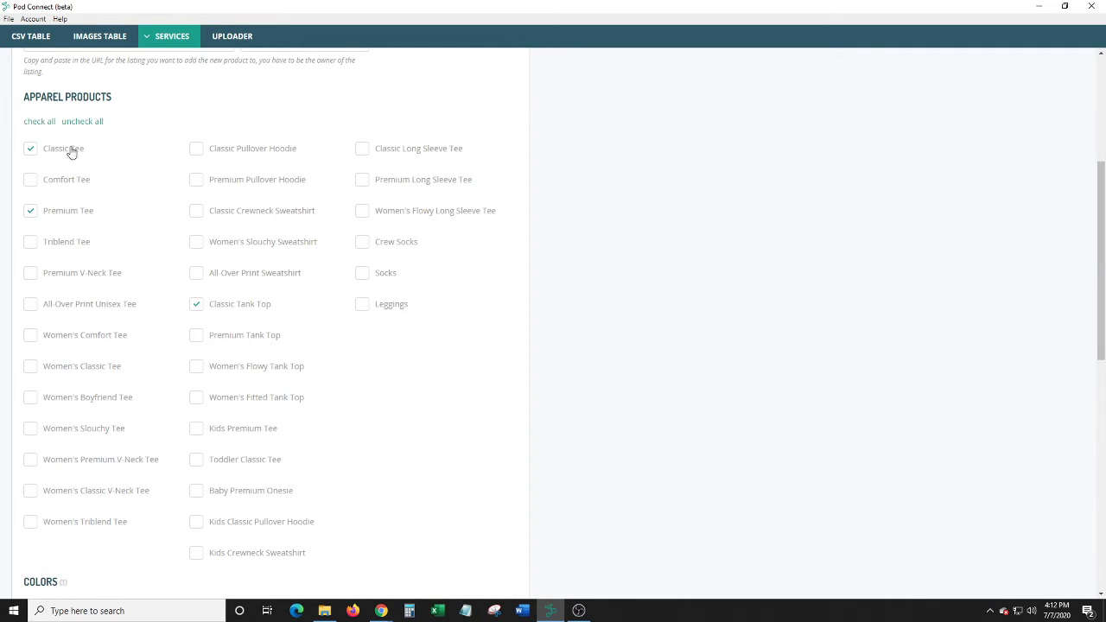
scroll(440, 291, down, 5)
scroll(440, 291, down, 4)
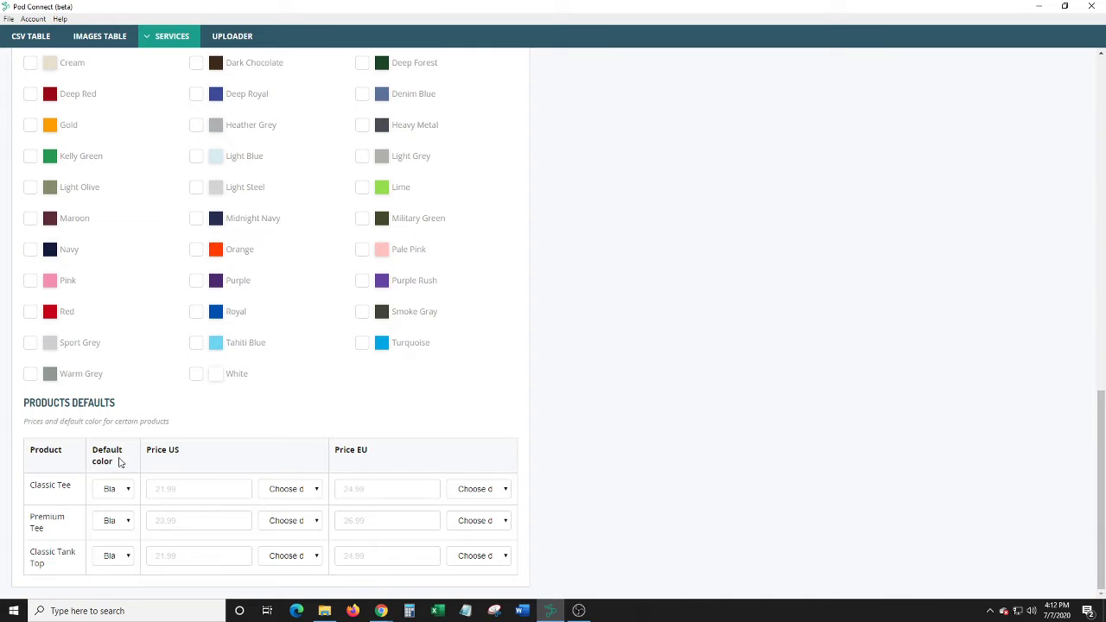
Step: Check the Classic Tee colour, US price and existing-listing URL dropdowns, leaving them unchanged
click(128, 490)
click(127, 491)
click(316, 490)
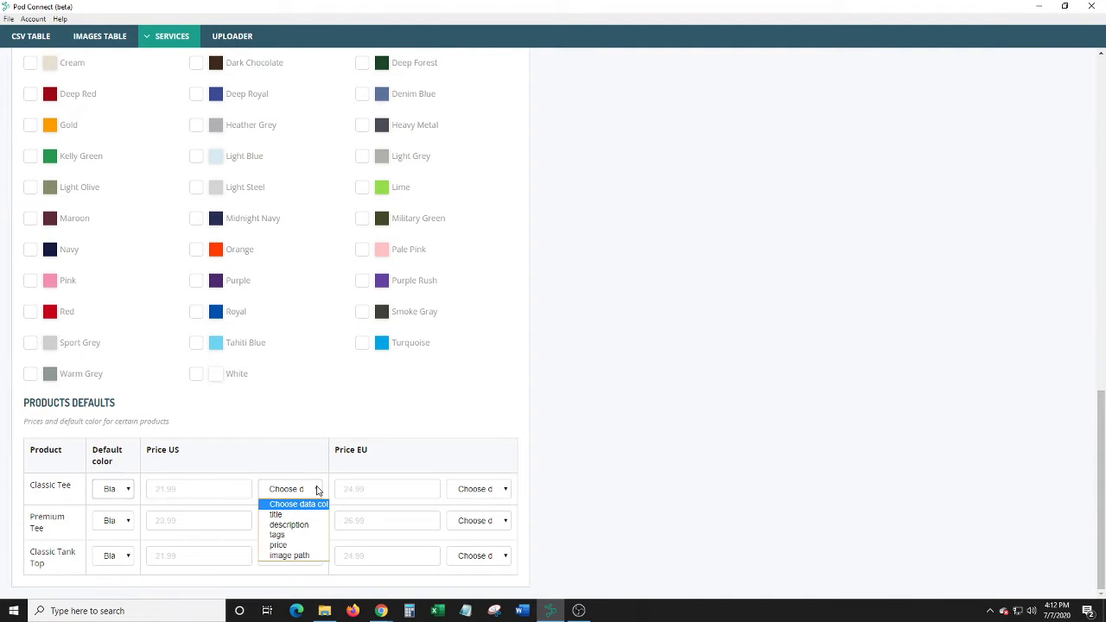
click(316, 489)
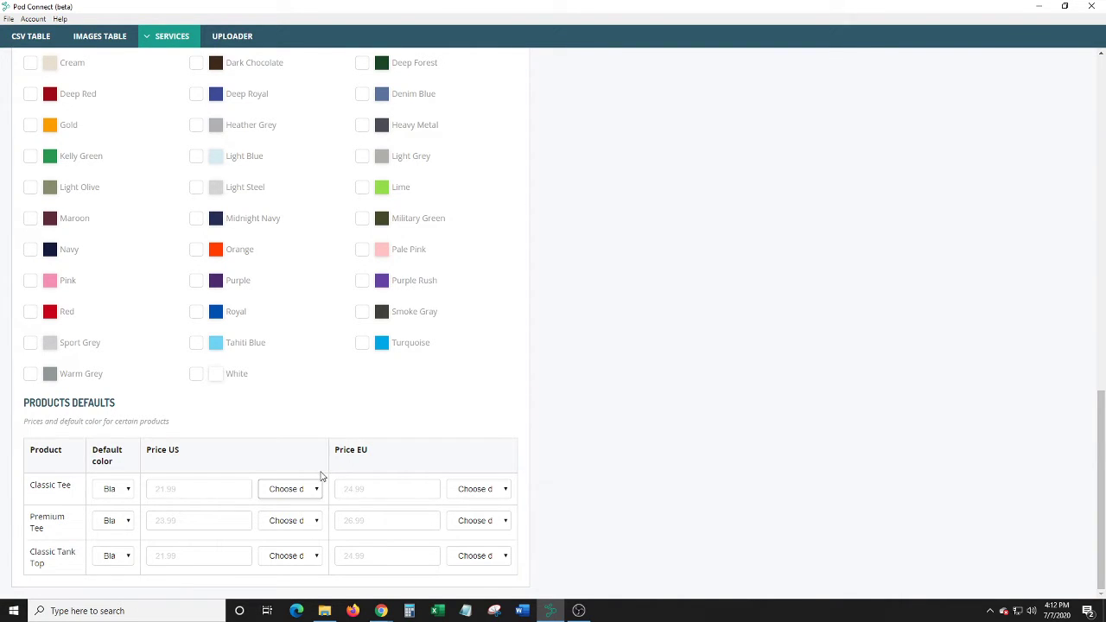
scroll(566, 388, up, 10)
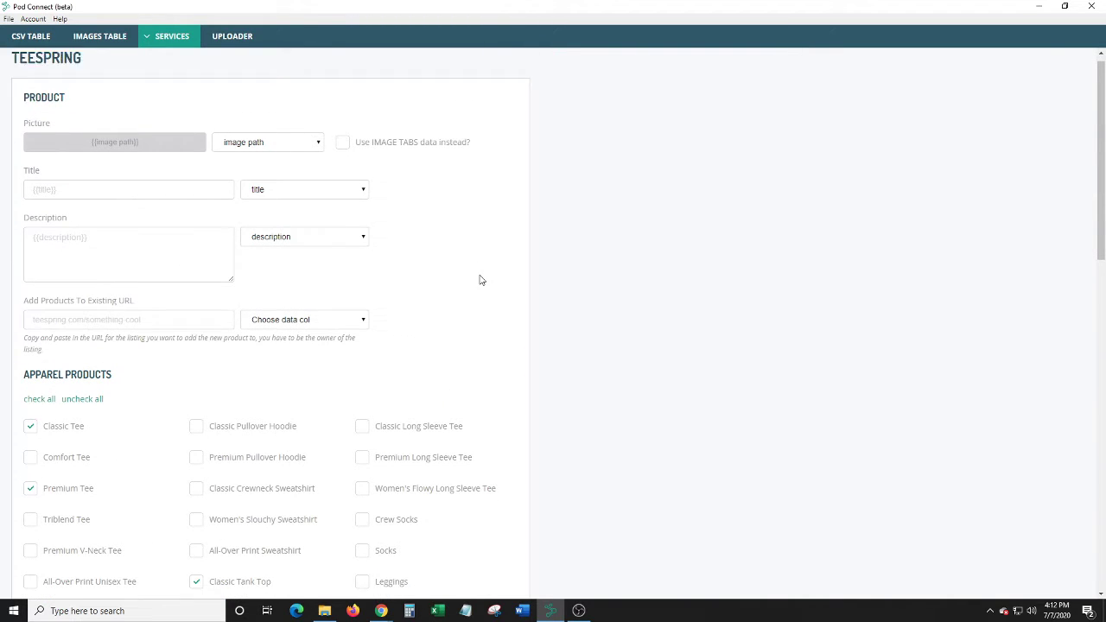
scroll(481, 280, down, 1)
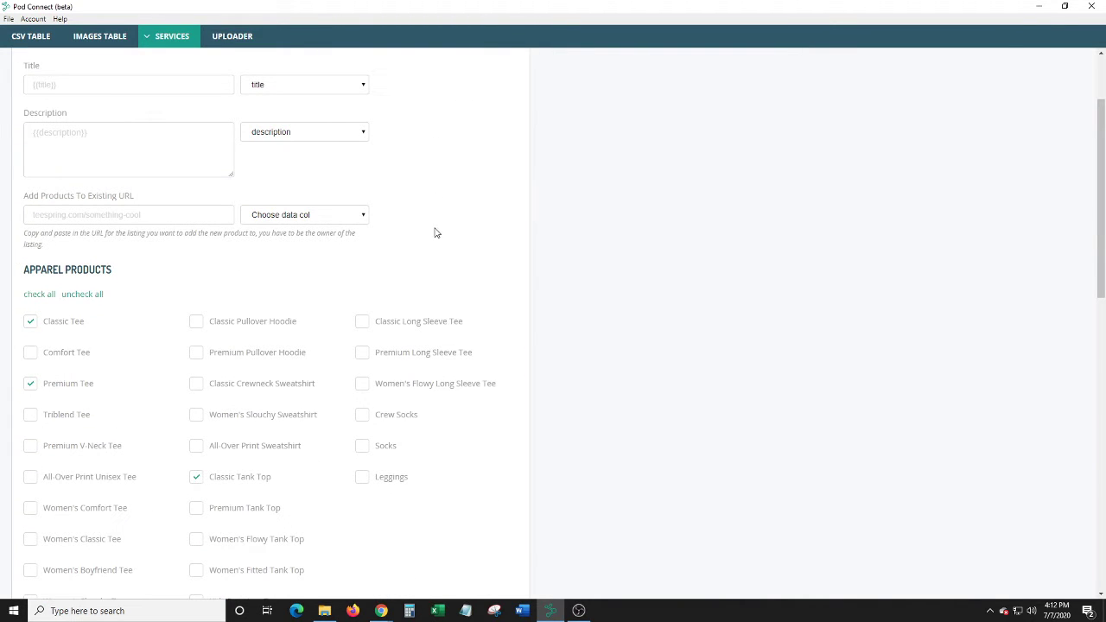
click(369, 216)
click(371, 216)
scroll(414, 217, down, 7)
scroll(415, 217, up, 8)
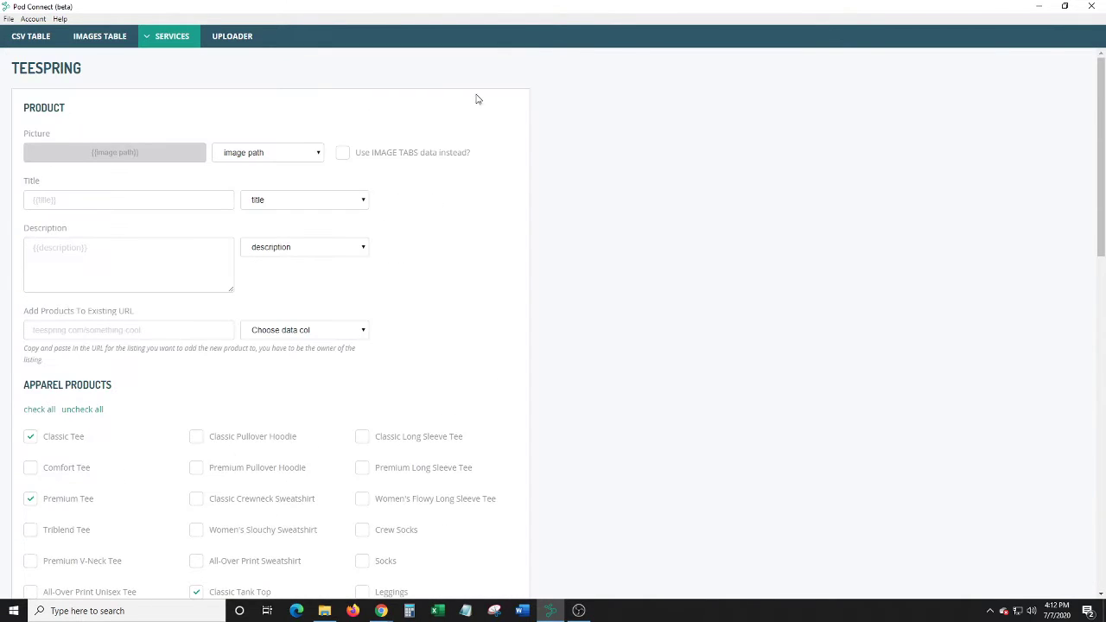
Step: Run the trademark check on both queued designs and view the first design's BIG DATA issue
click(235, 40)
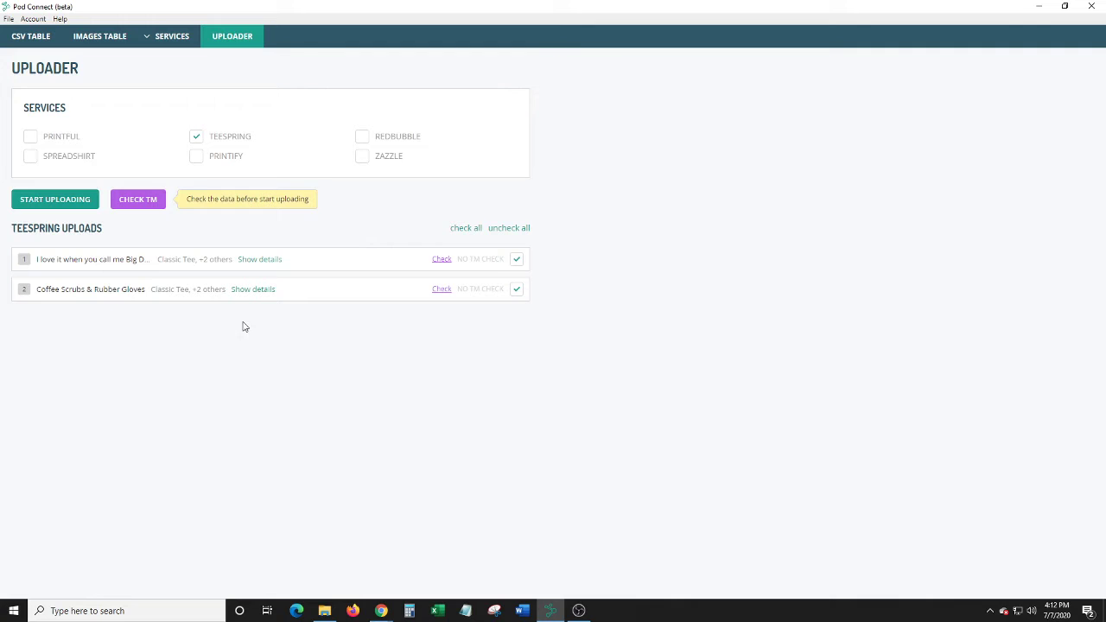
click(197, 137)
click(197, 136)
click(140, 200)
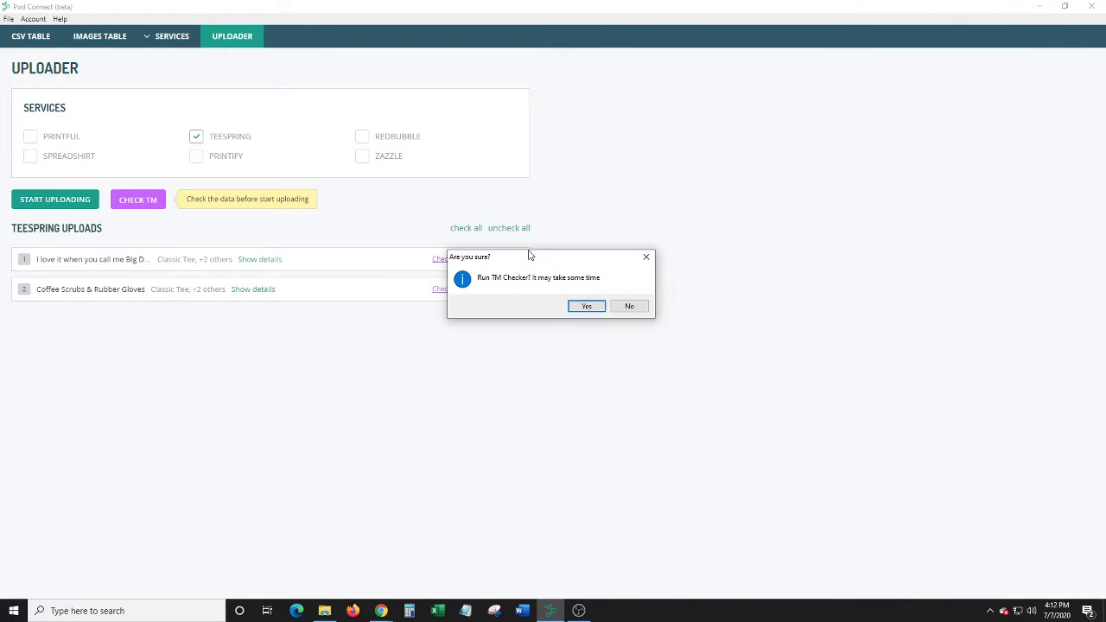
click(585, 307)
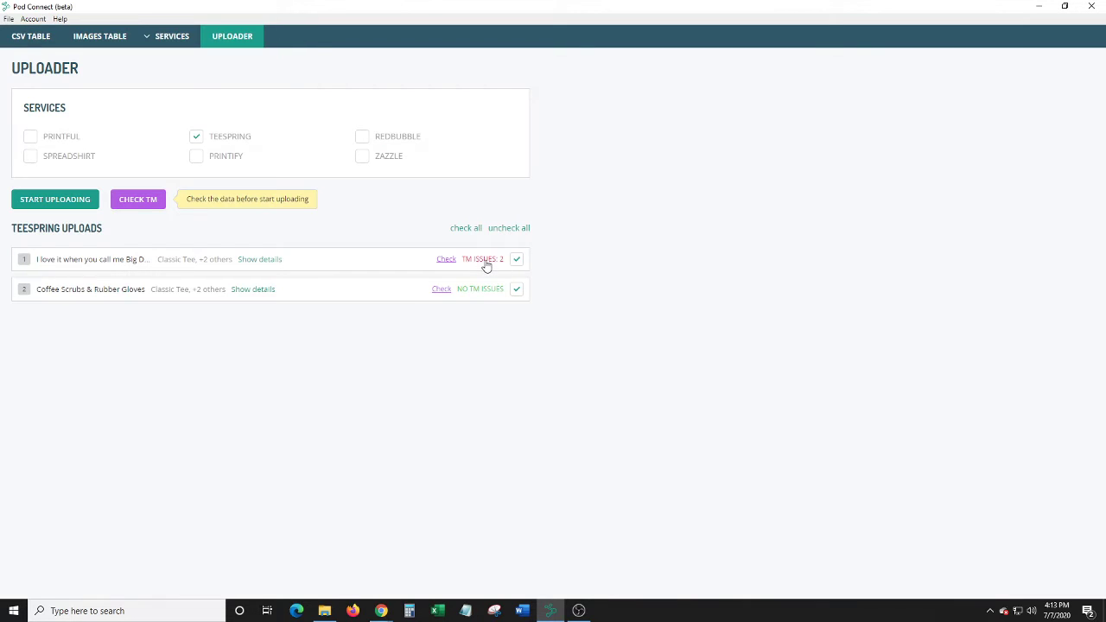
click(486, 259)
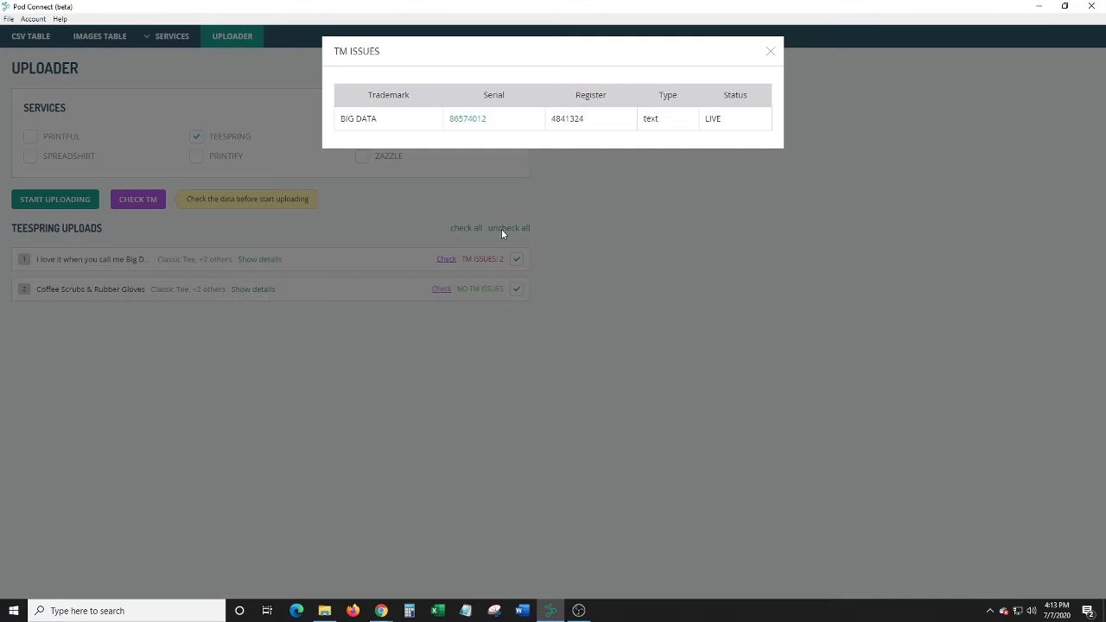
Step: Open the BIG DATA record on USPTO TSDR and expand its goods and services
click(466, 119)
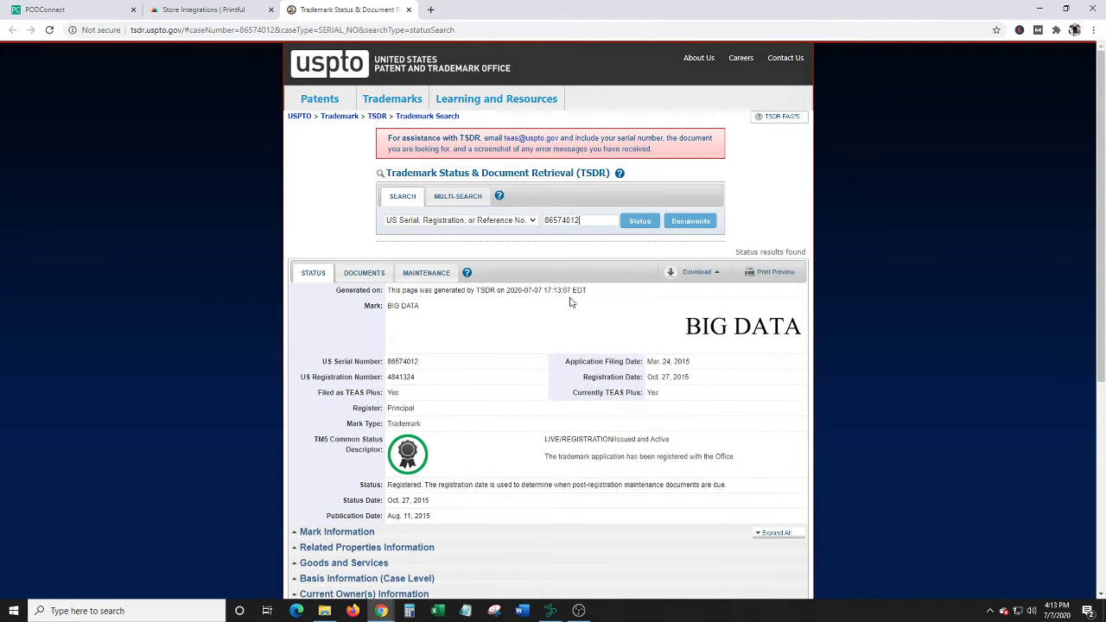
scroll(570, 299, down, 3)
click(319, 333)
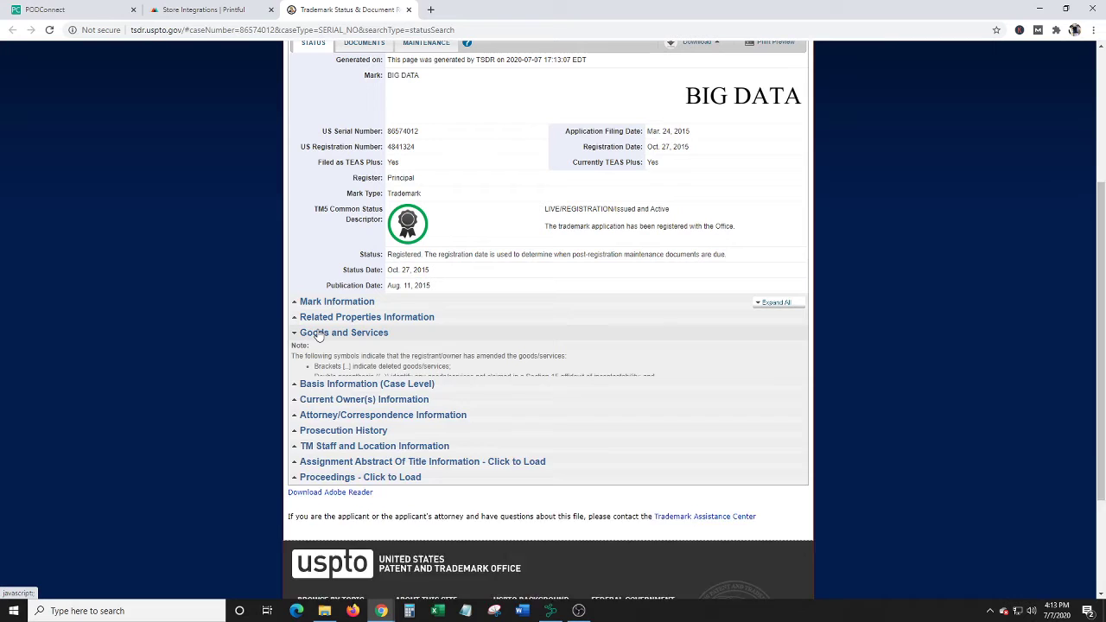
scroll(393, 349, down, 1)
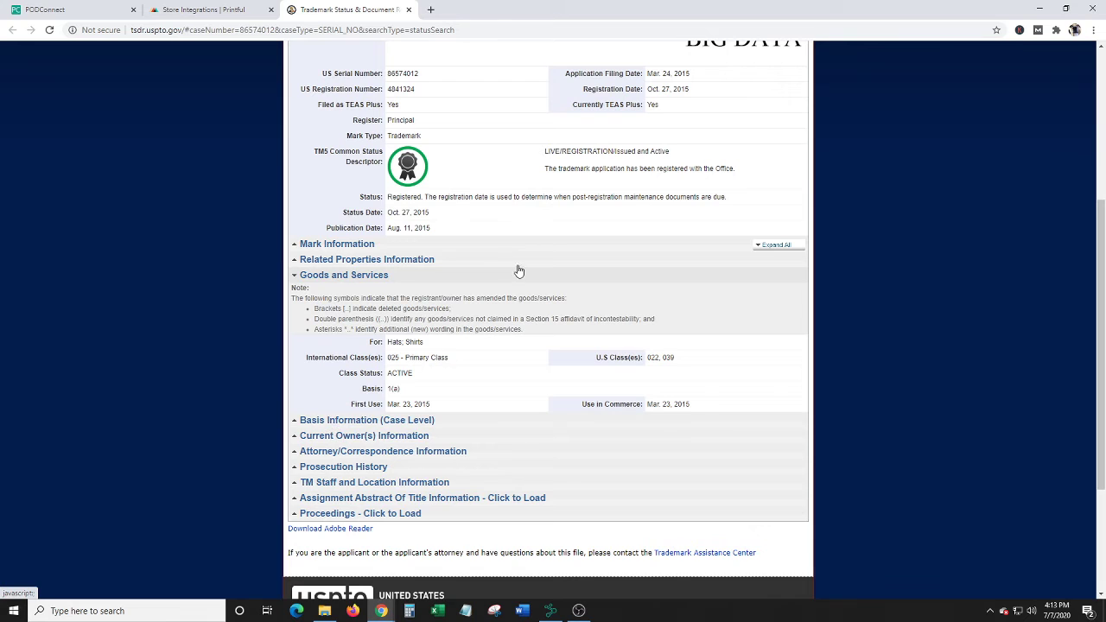
scroll(518, 272, up, 3)
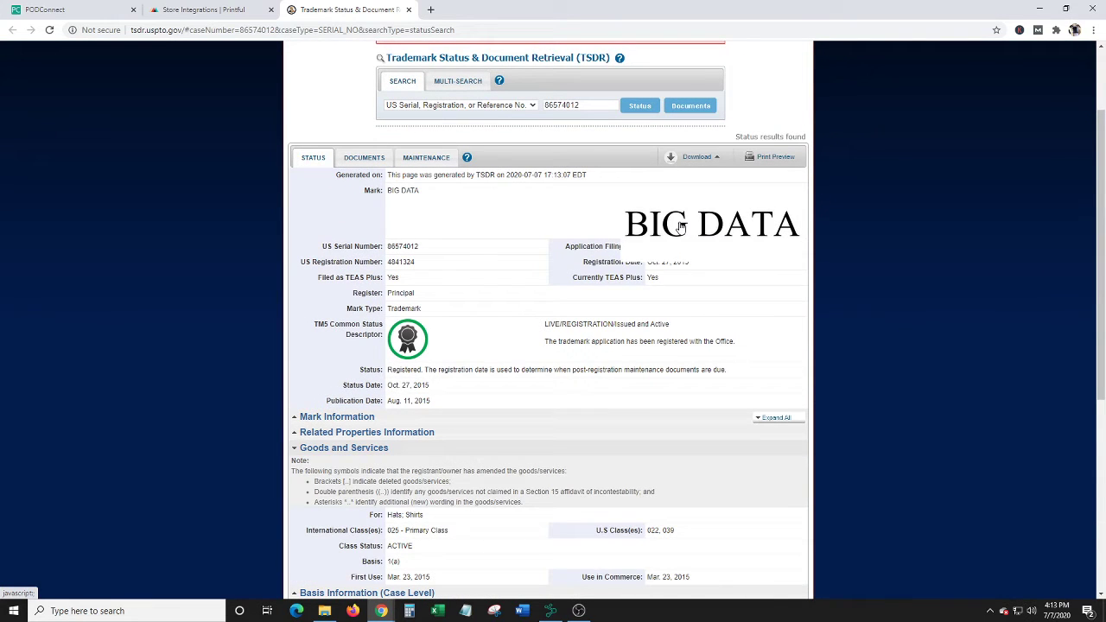
scroll(680, 225, down, 1)
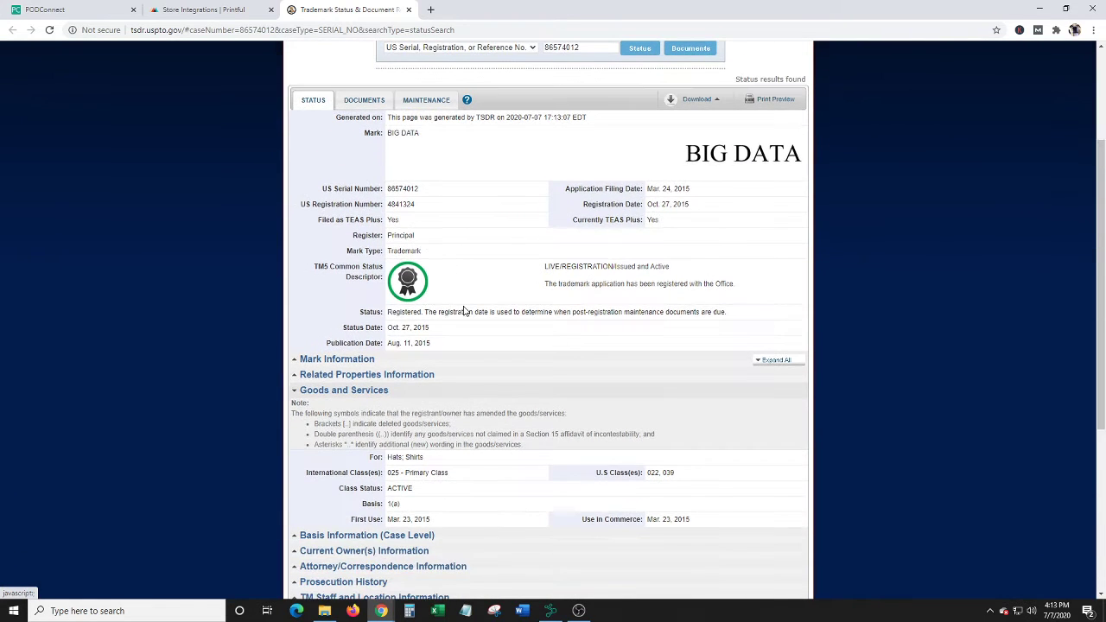
mouse_move(739, 171)
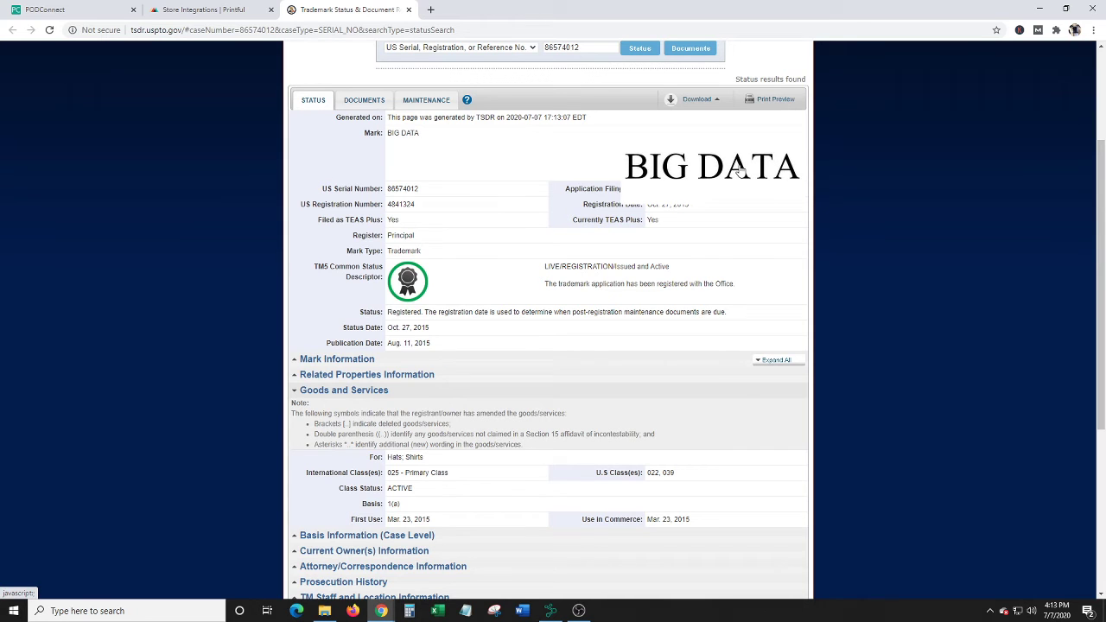
scroll(511, 241, down, 3)
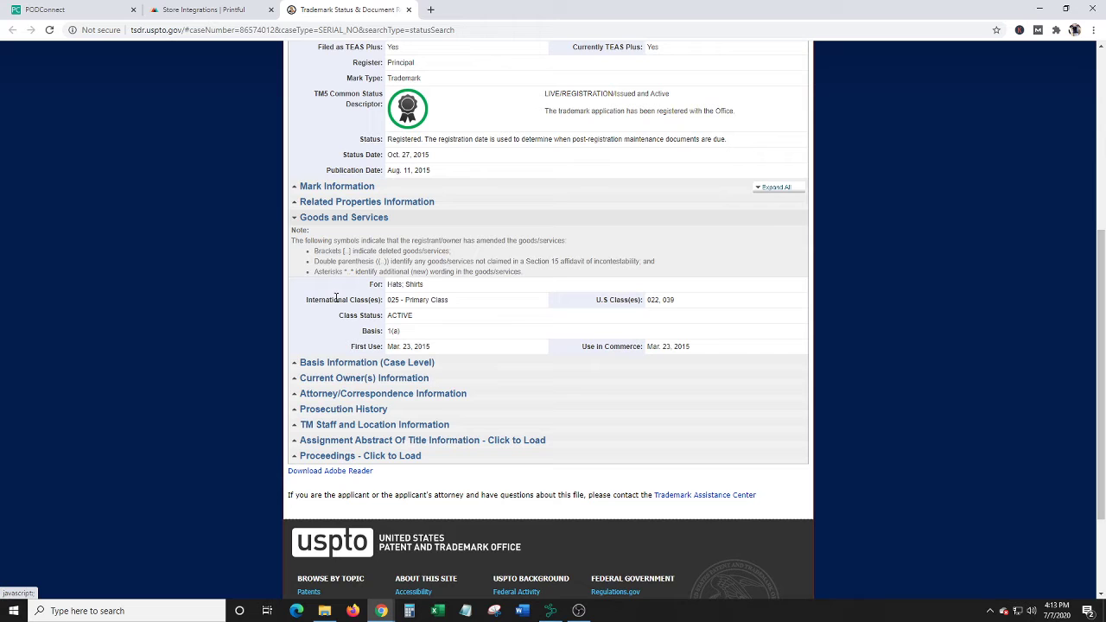
Step: Expand the mark's basis information, current owner and prosecution history sections
click(303, 364)
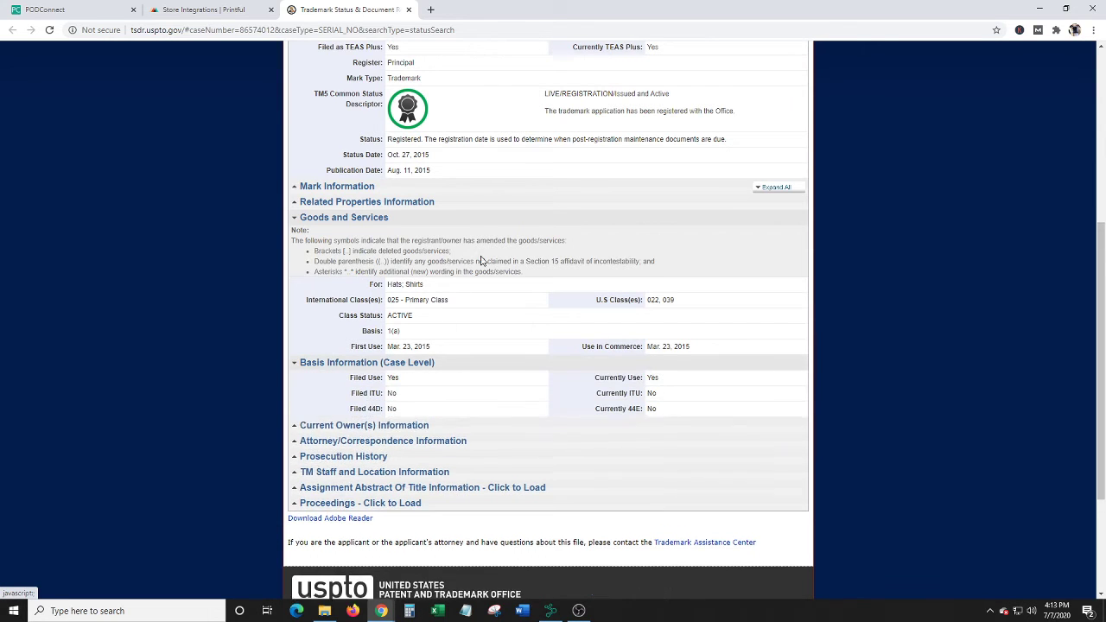
scroll(492, 242, down, 2)
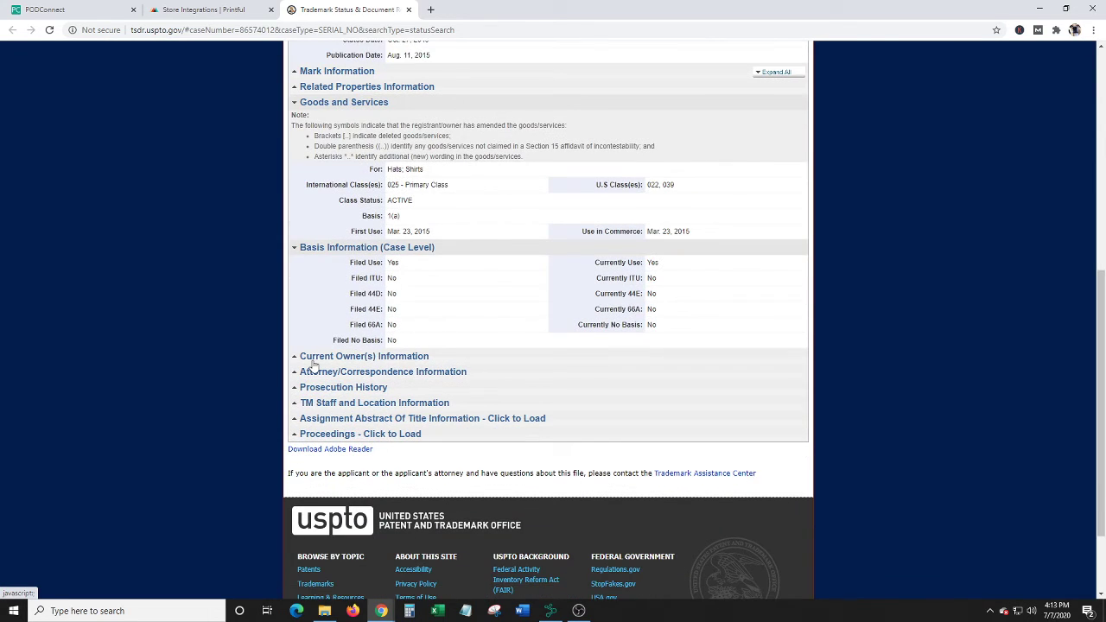
click(312, 359)
scroll(518, 267, down, 2)
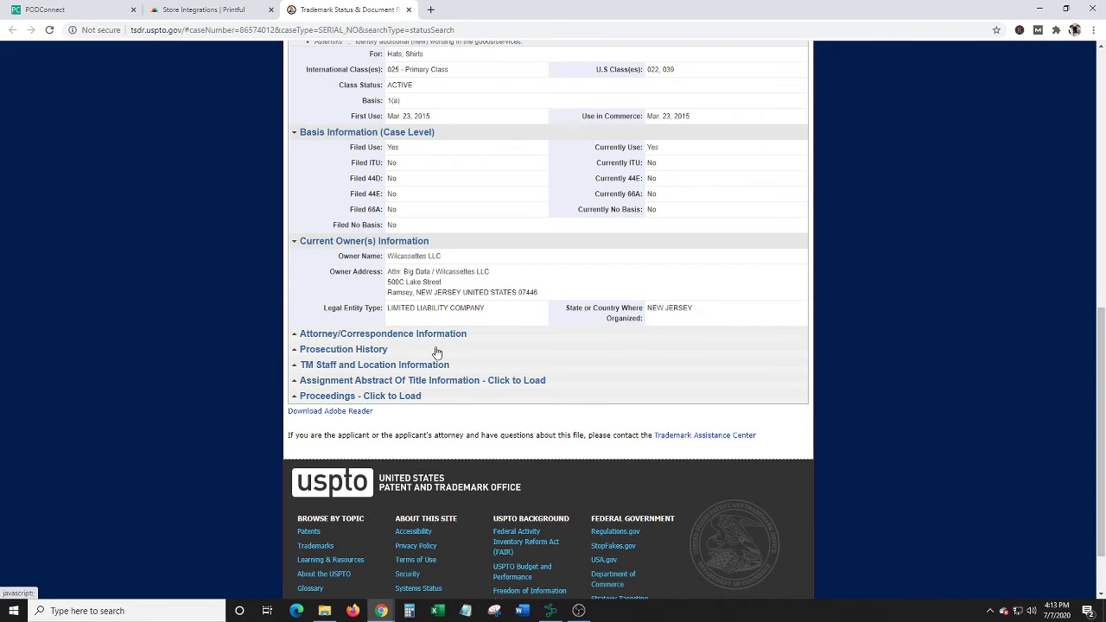
click(352, 354)
scroll(511, 279, down, 2)
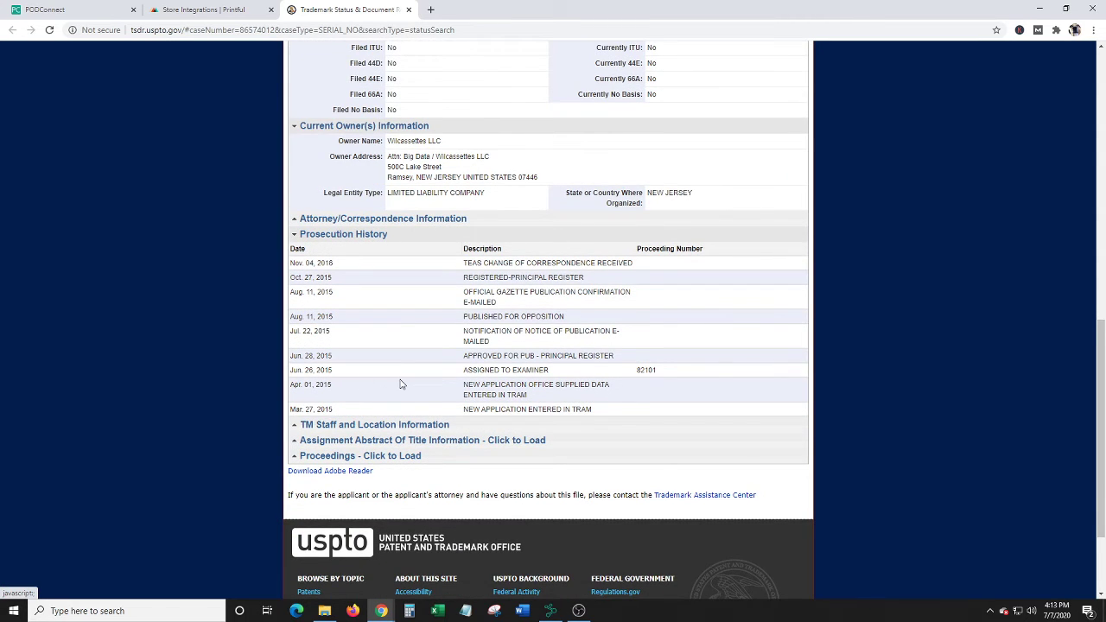
scroll(400, 384, up, 7)
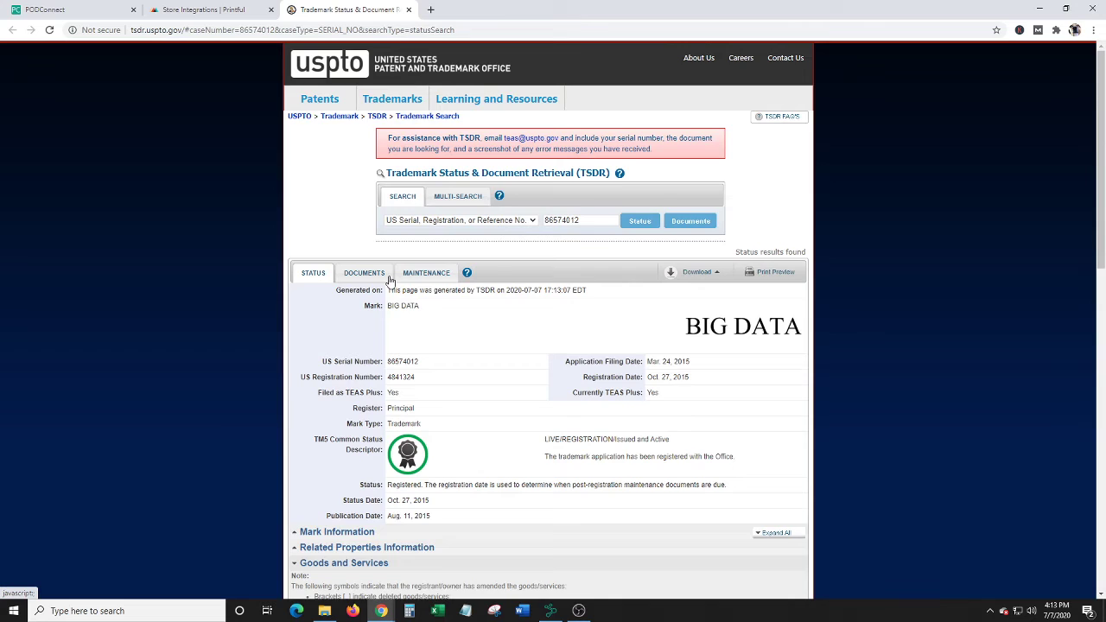
scroll(389, 281, down, 4)
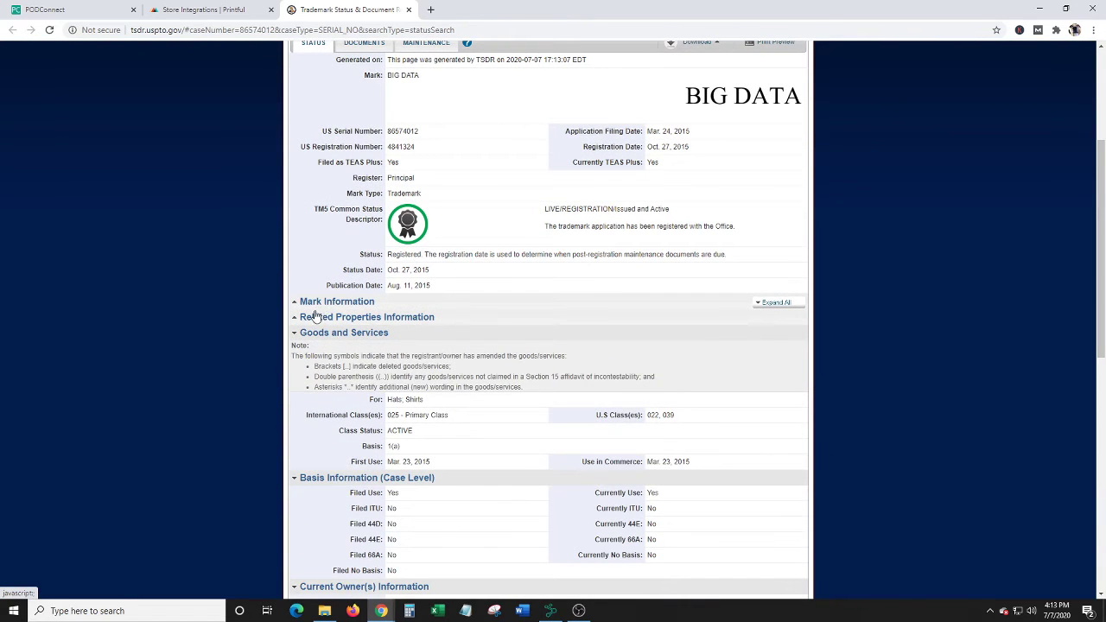
Step: Expand the Mark Information and Related Properties sections of the BIG DATA record
click(309, 303)
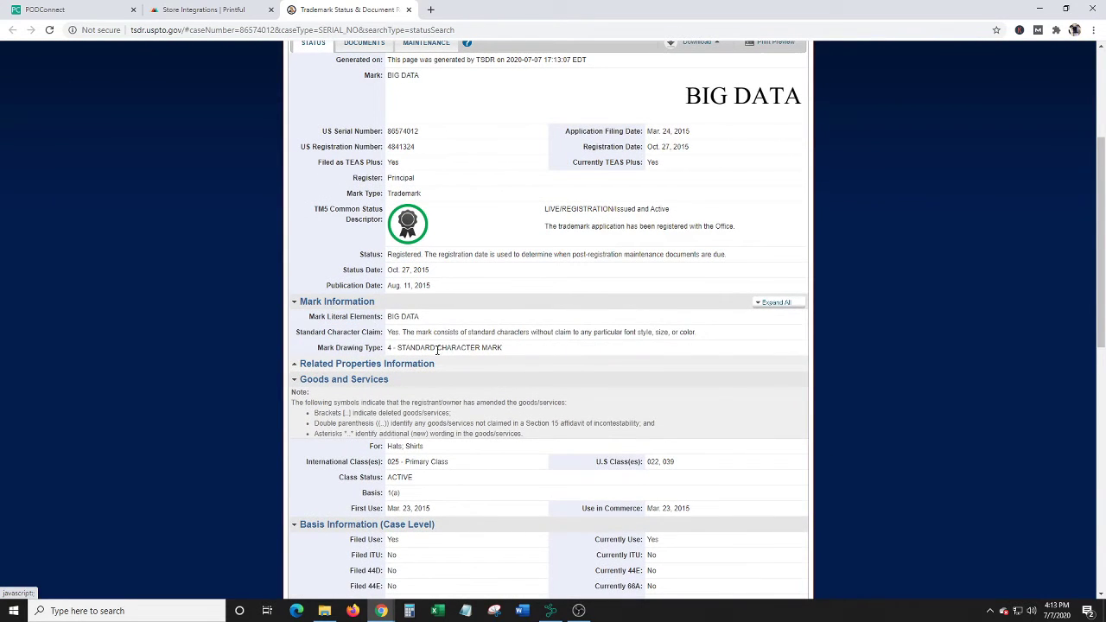
click(329, 369)
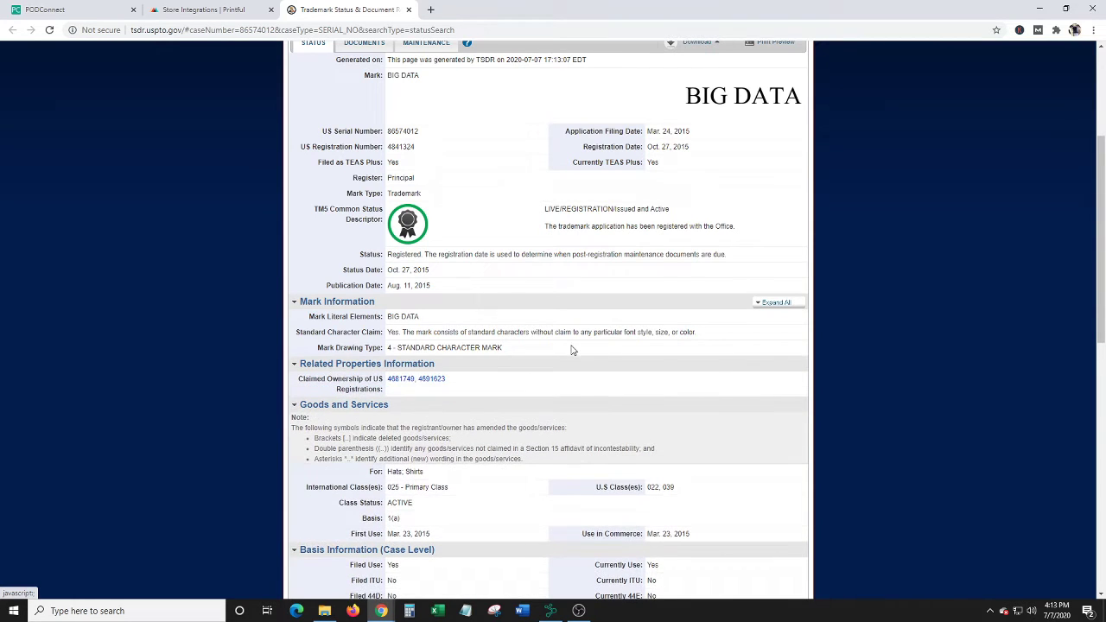
scroll(574, 350, up, 4)
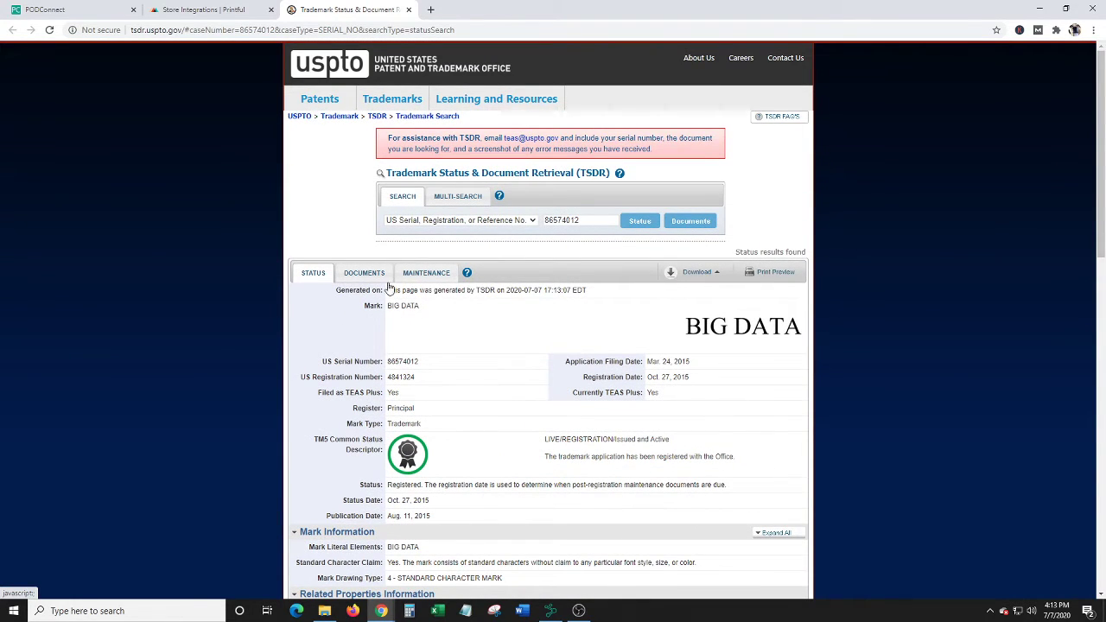
click(203, 10)
Step: Close the BIG DATA TM issues dialog and begin uploading both designs to Teespring
click(61, 8)
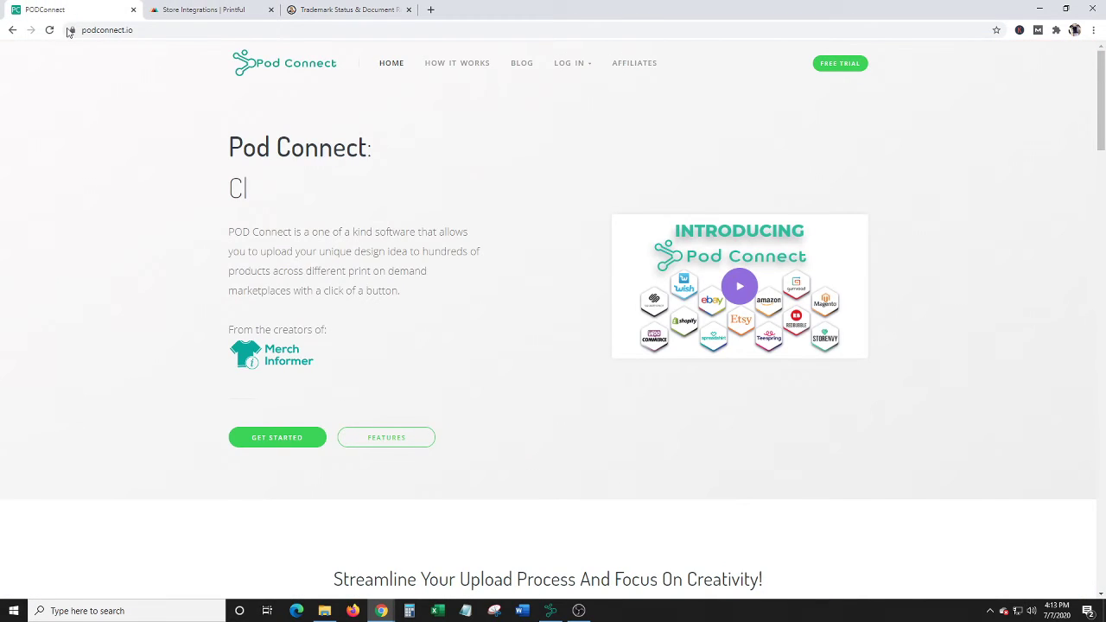
click(206, 9)
click(82, 8)
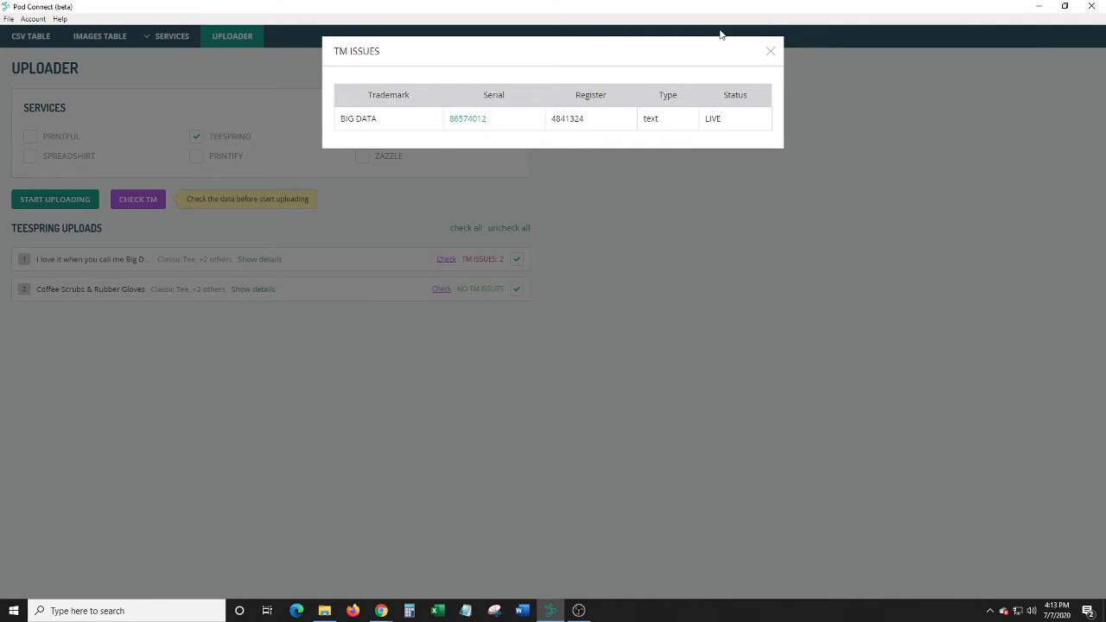
click(771, 52)
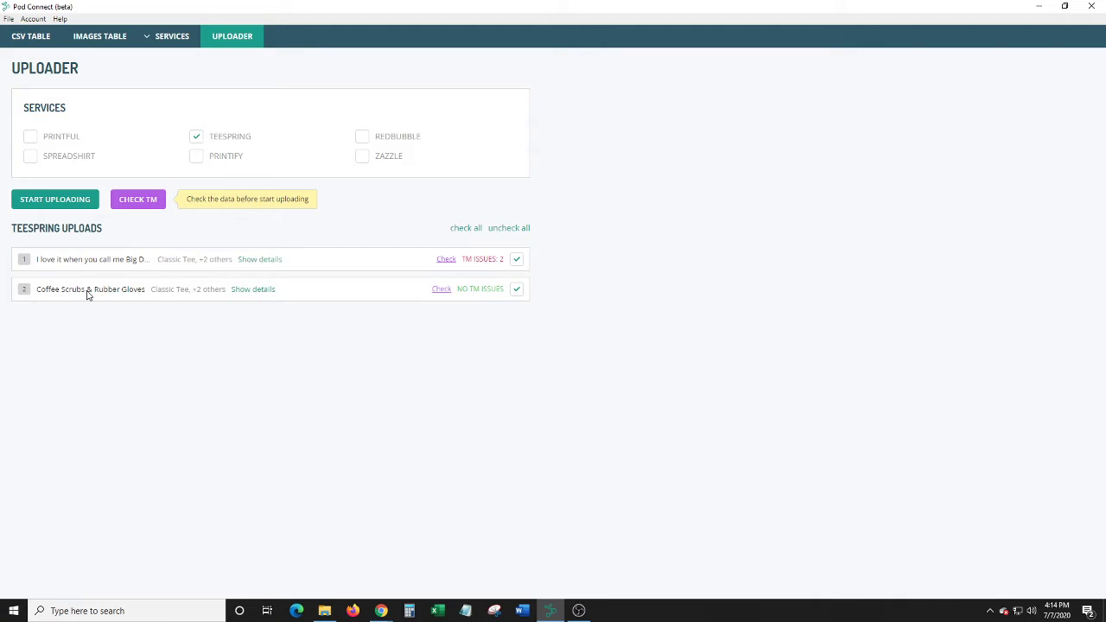
click(62, 200)
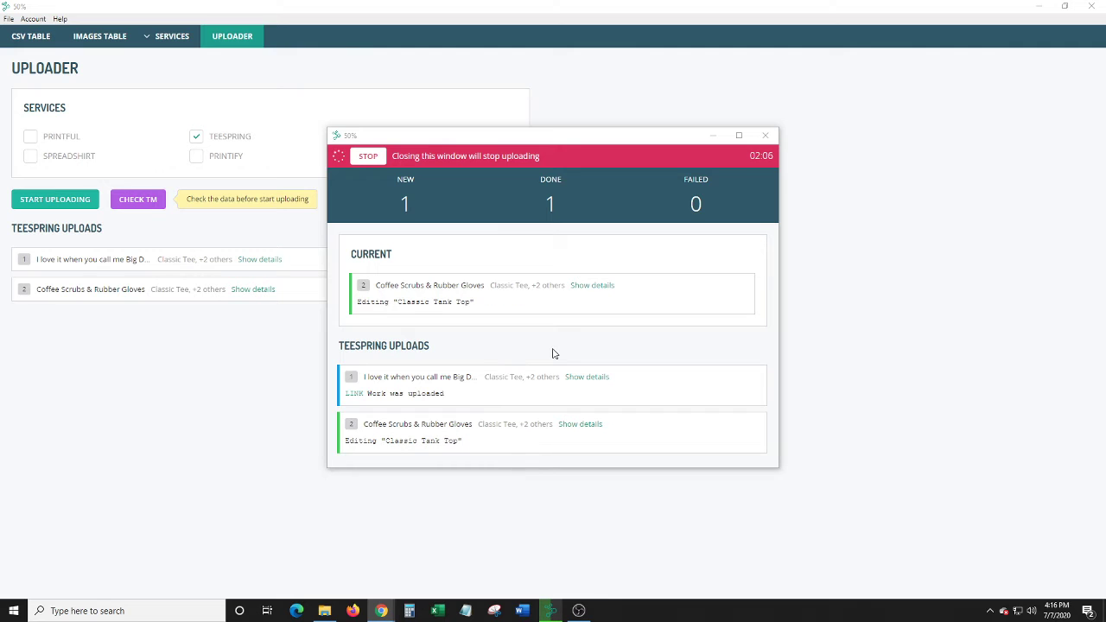
Step: Bring up Printful's Store Integrations page and scroll through the platforms, from Shopify to Launch Cart
mouse_move(381, 611)
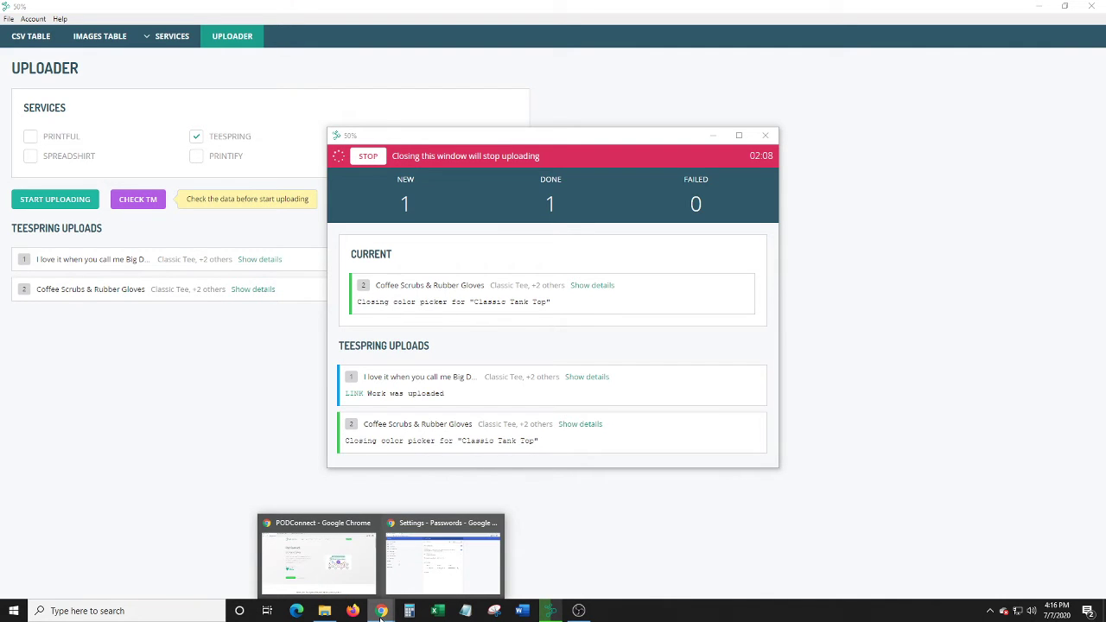
click(318, 562)
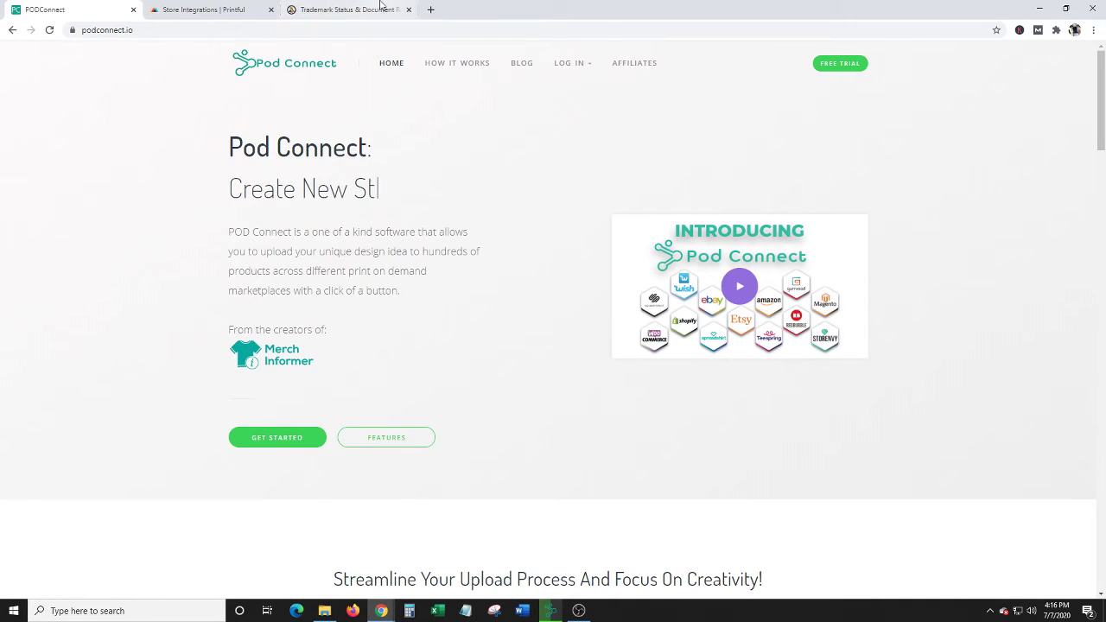
click(157, 9)
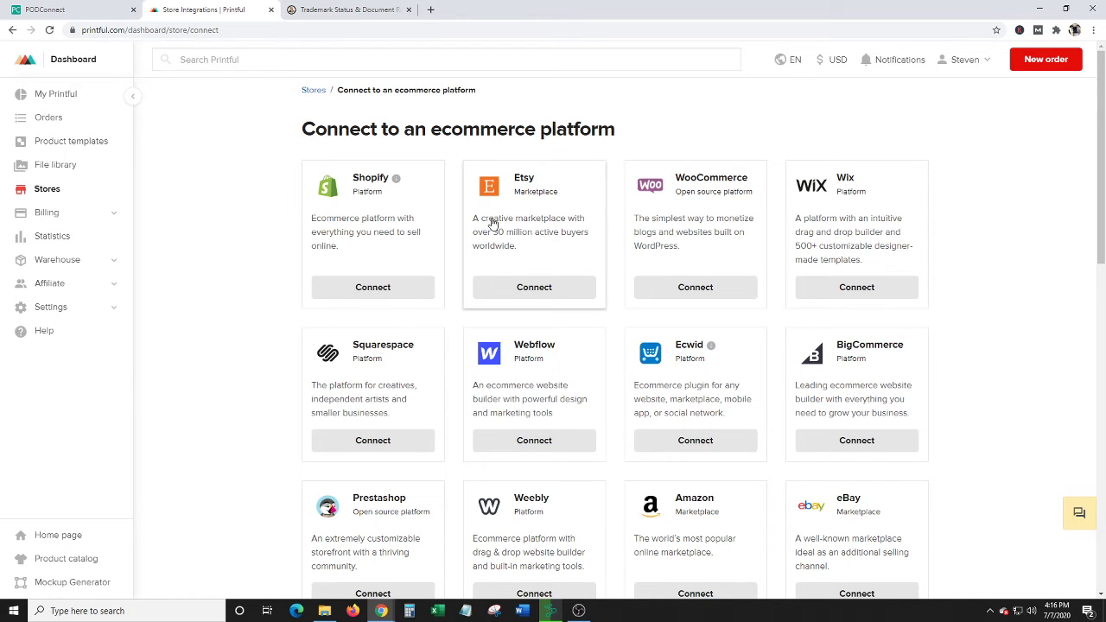
scroll(492, 223, down, 5)
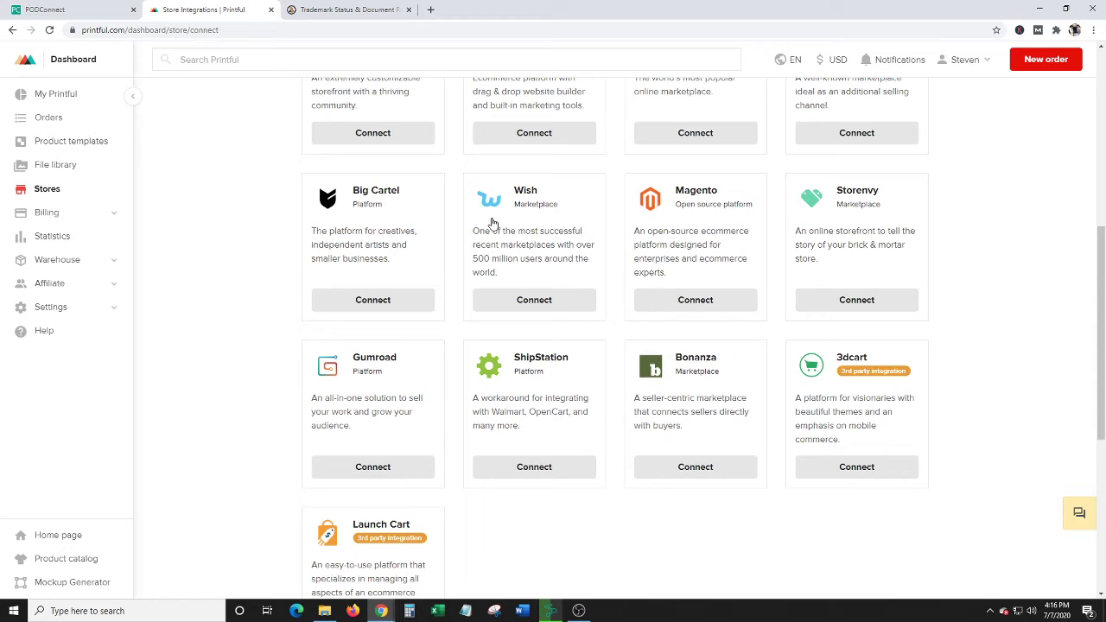
scroll(492, 223, up, 3)
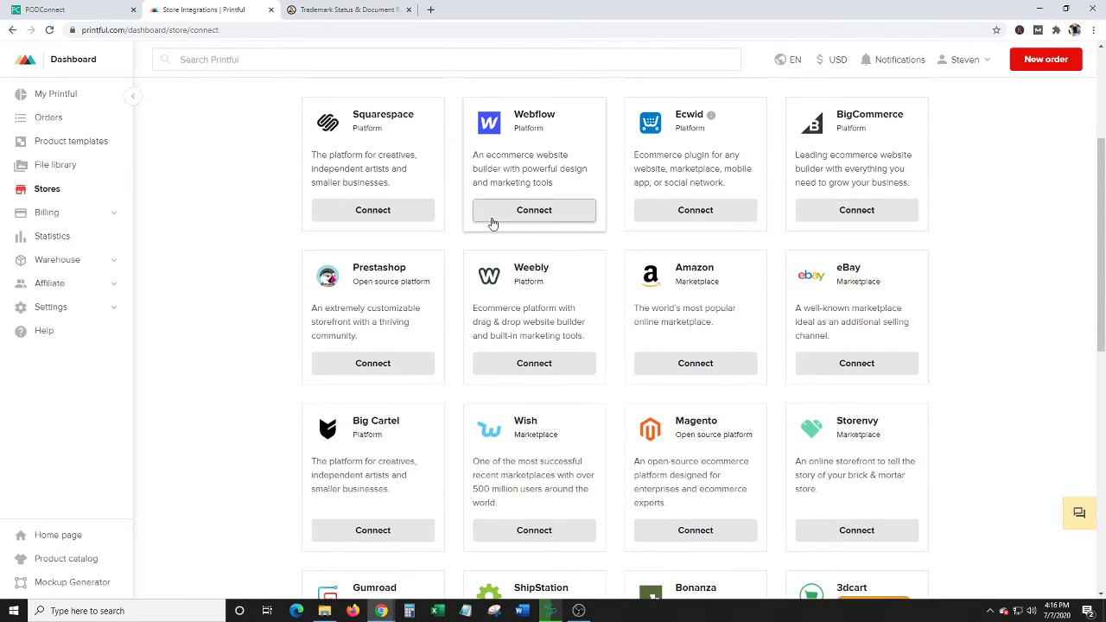
scroll(492, 223, down, 3)
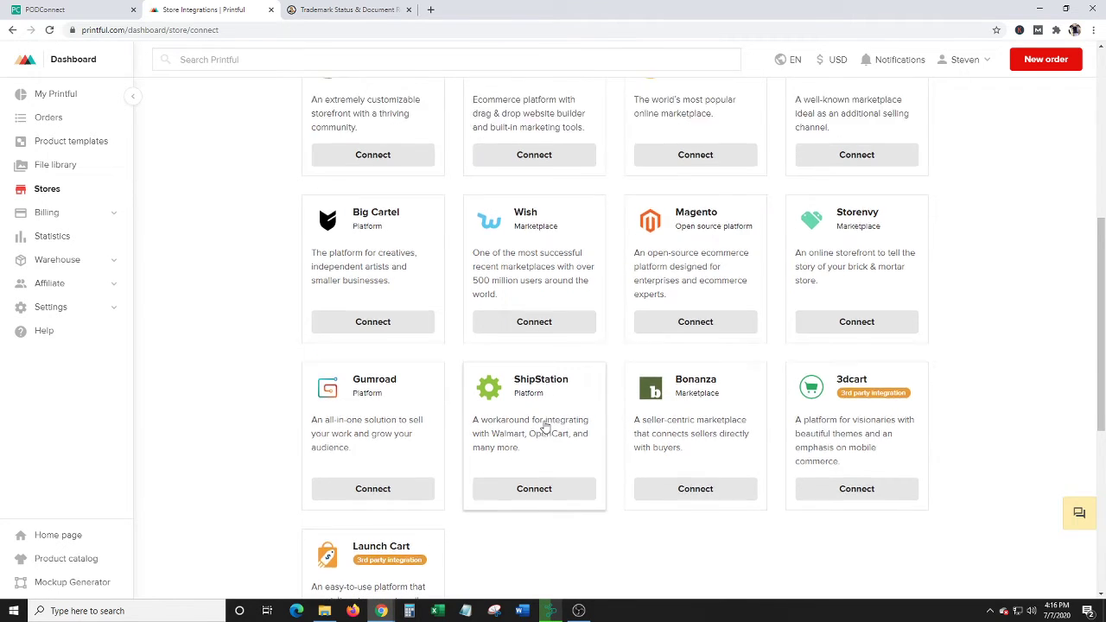
scroll(543, 424, up, 6)
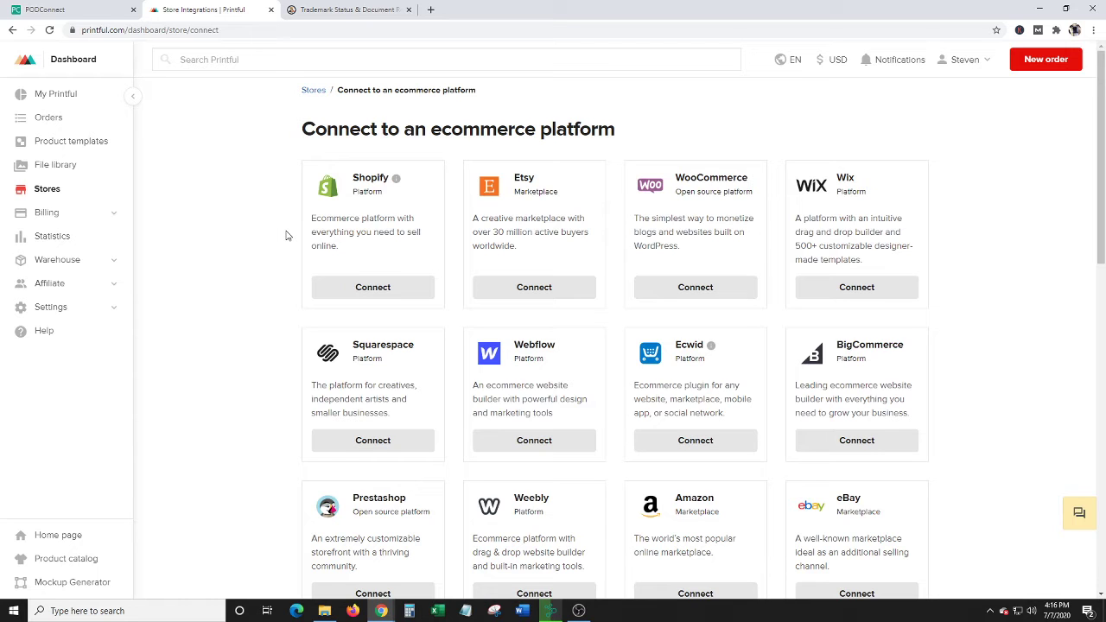
Step: Confirm the Teespring upload finished with 2 designs done and none failed, then close the summary
click(549, 612)
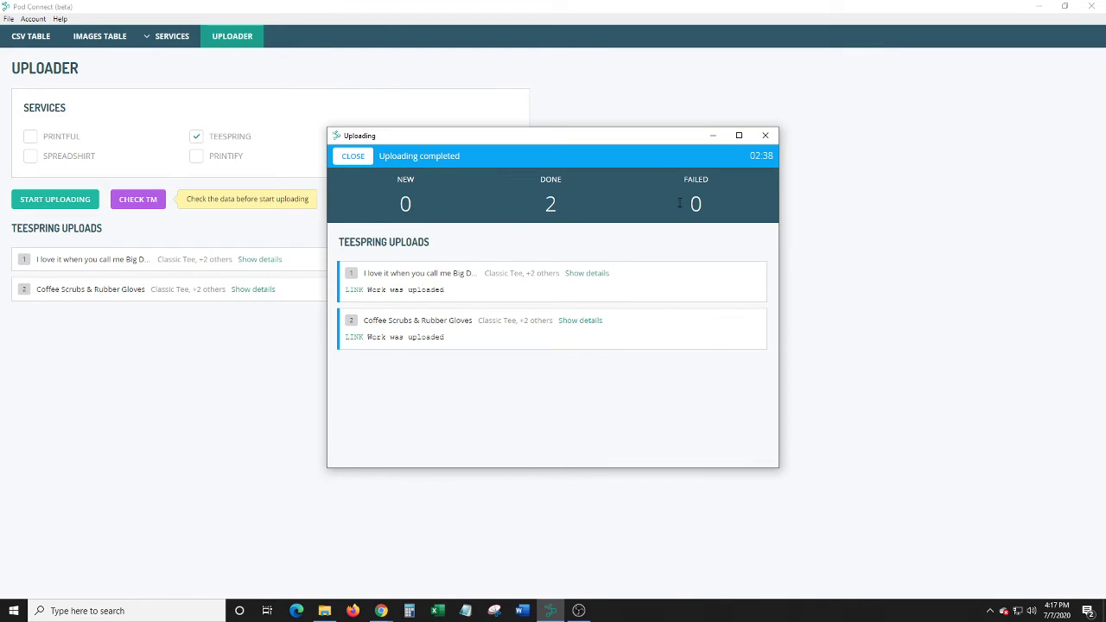
click(353, 157)
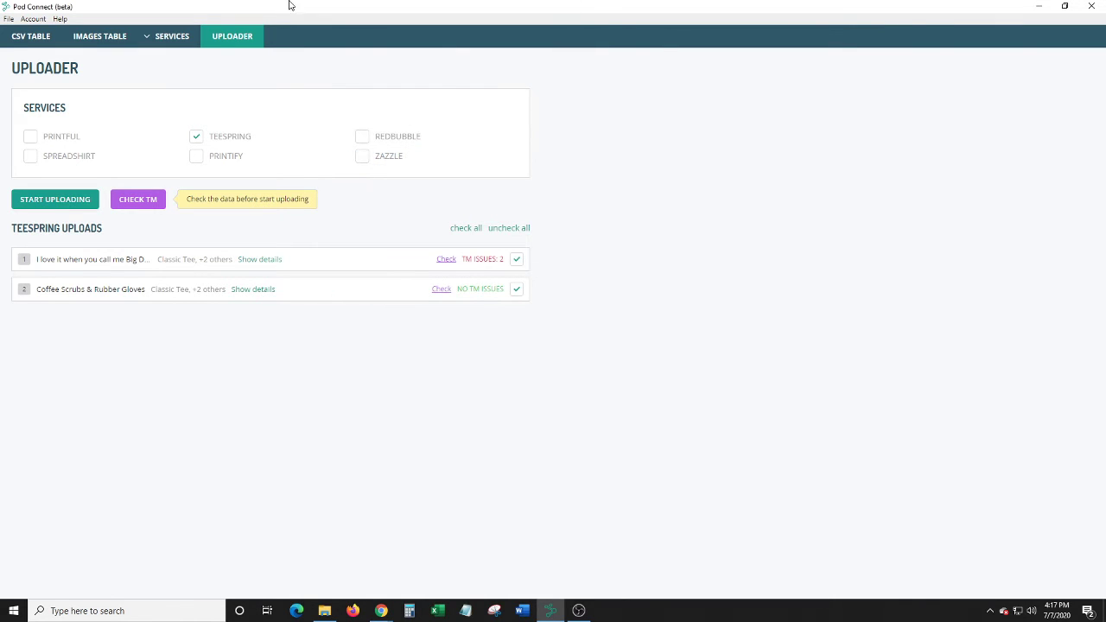
Step: Search Google for 'teesprig' from the address bar and open the Teespring.com homepage
click(1039, 6)
click(350, 9)
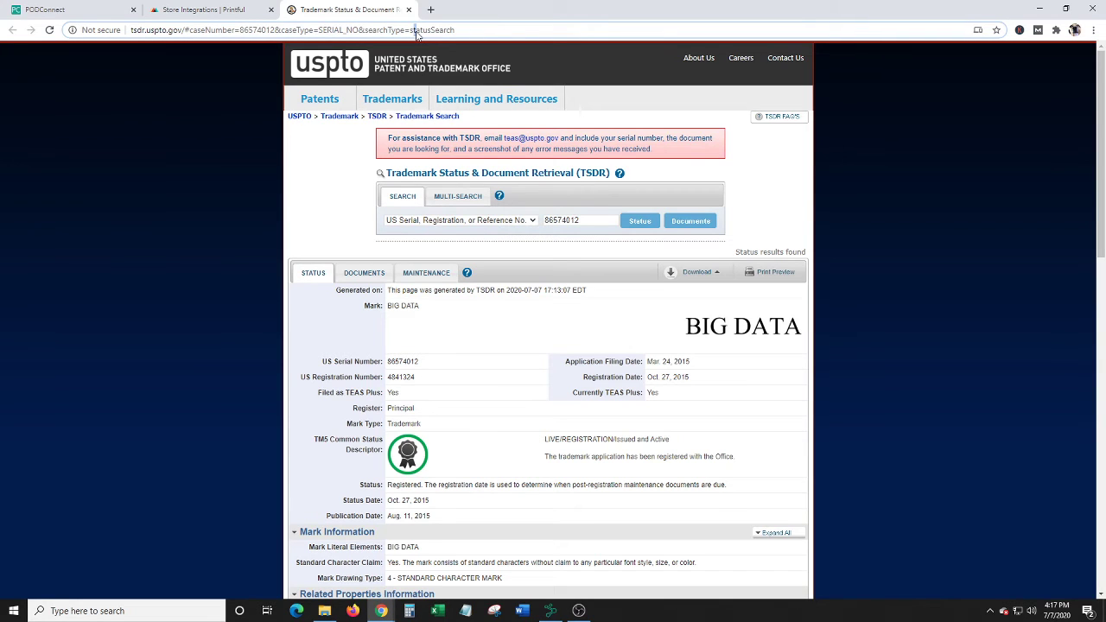
click(417, 31)
text(tesptri)
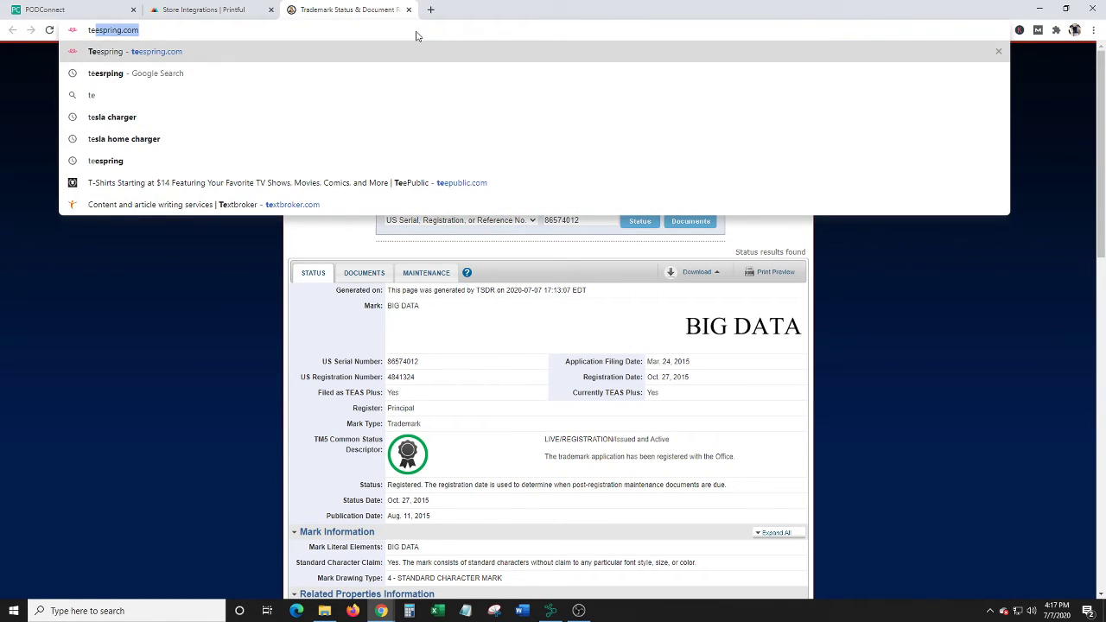
key(BackSpace)
key(BackSpace)
key(BackSpace)
key(BackSpace)
key(BackSpace)
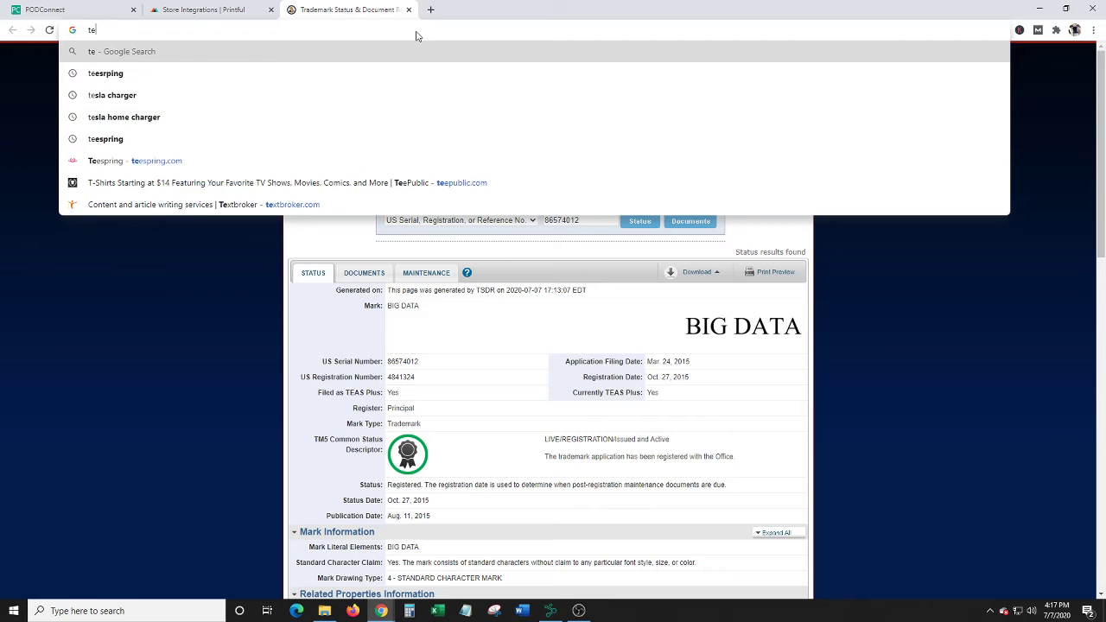
text(esprig)
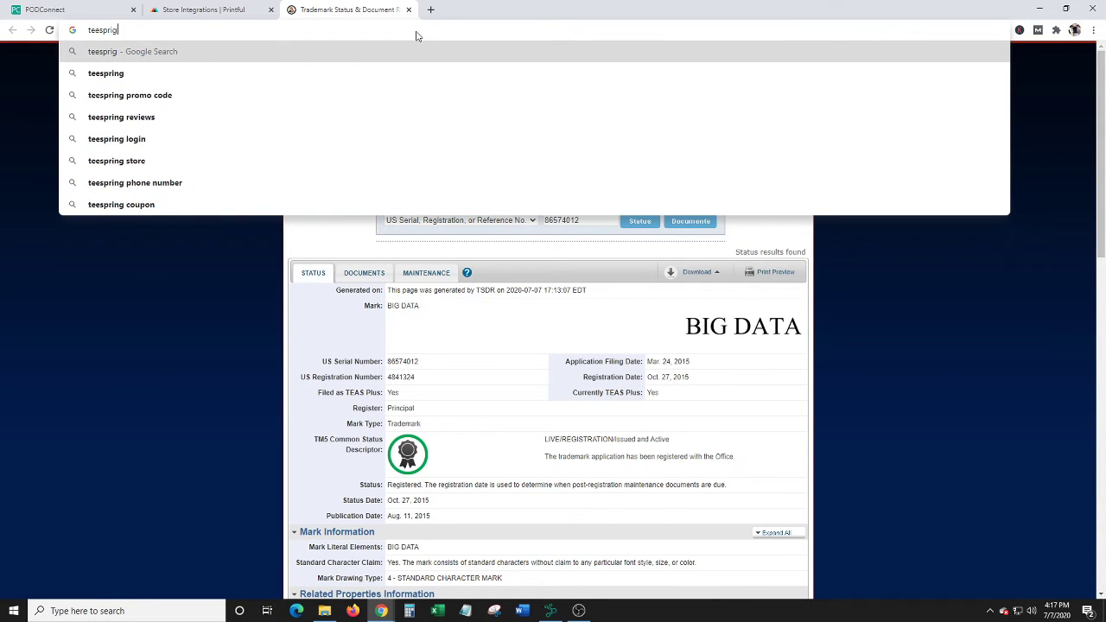
key(Return)
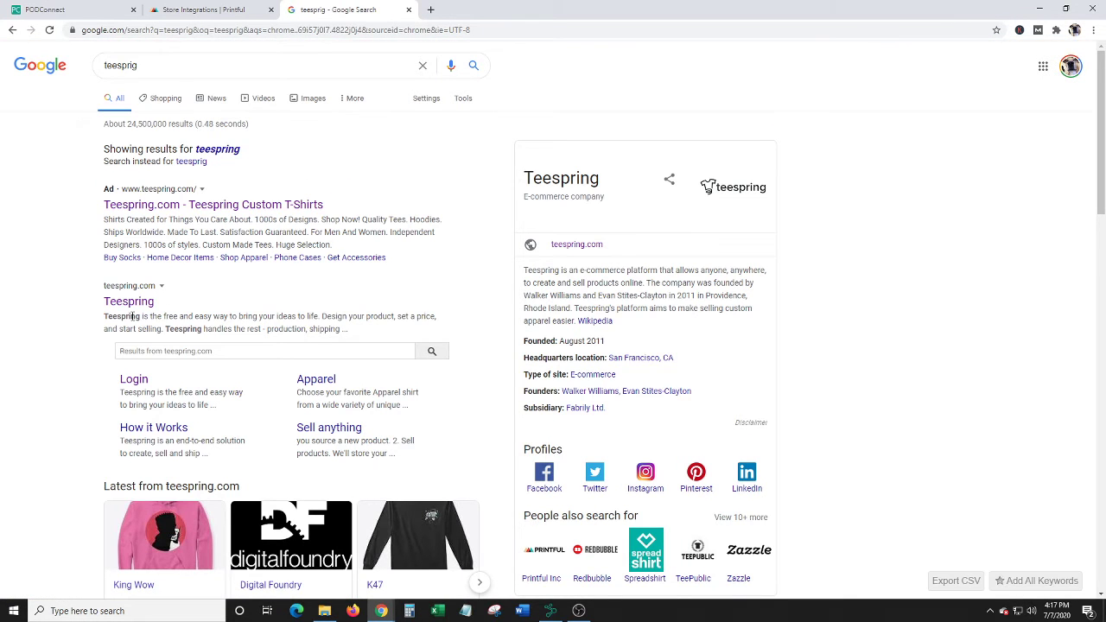
click(222, 195)
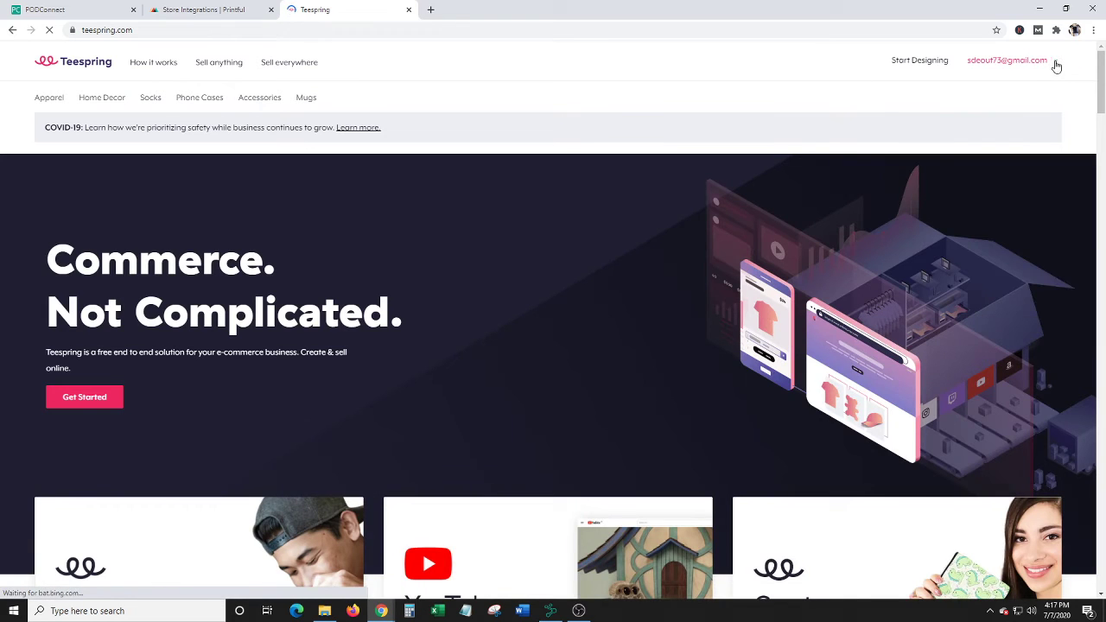
Step: Open Teespring Listings and view the Coffee Scrubs & Rubber Gloves listing's tank and Premium Tee versions
click(1053, 62)
click(994, 99)
scroll(698, 90, down, 1)
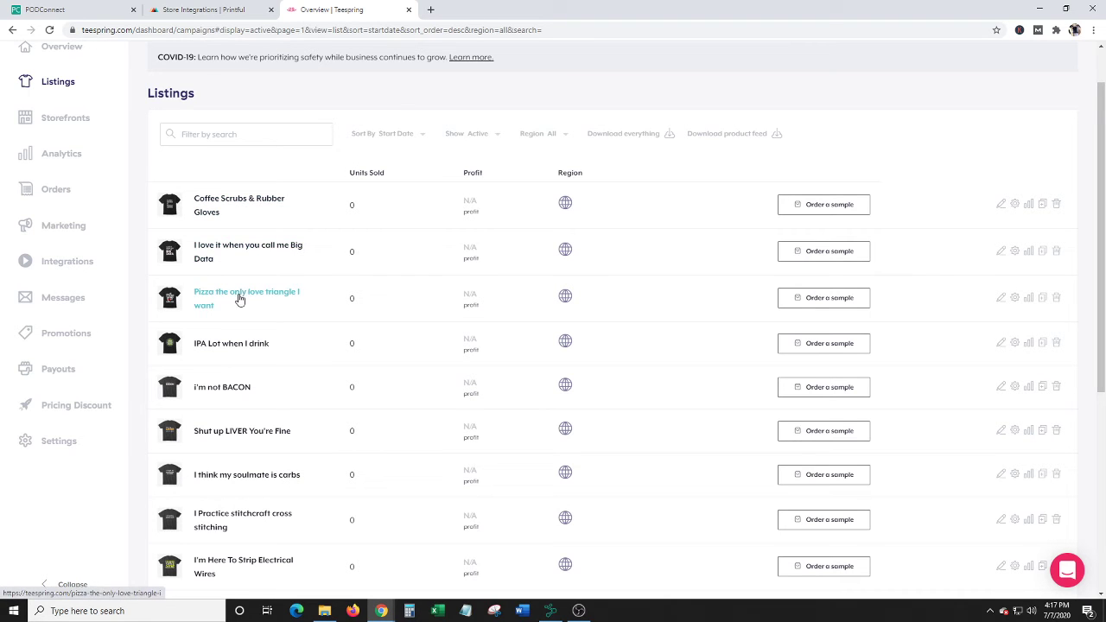
click(233, 204)
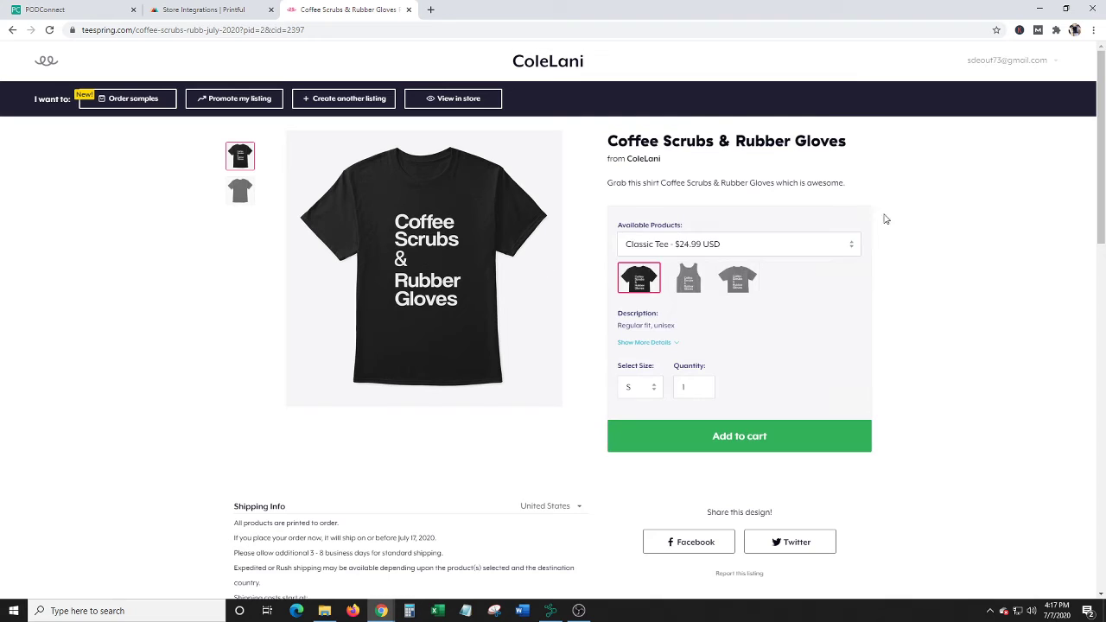
click(687, 280)
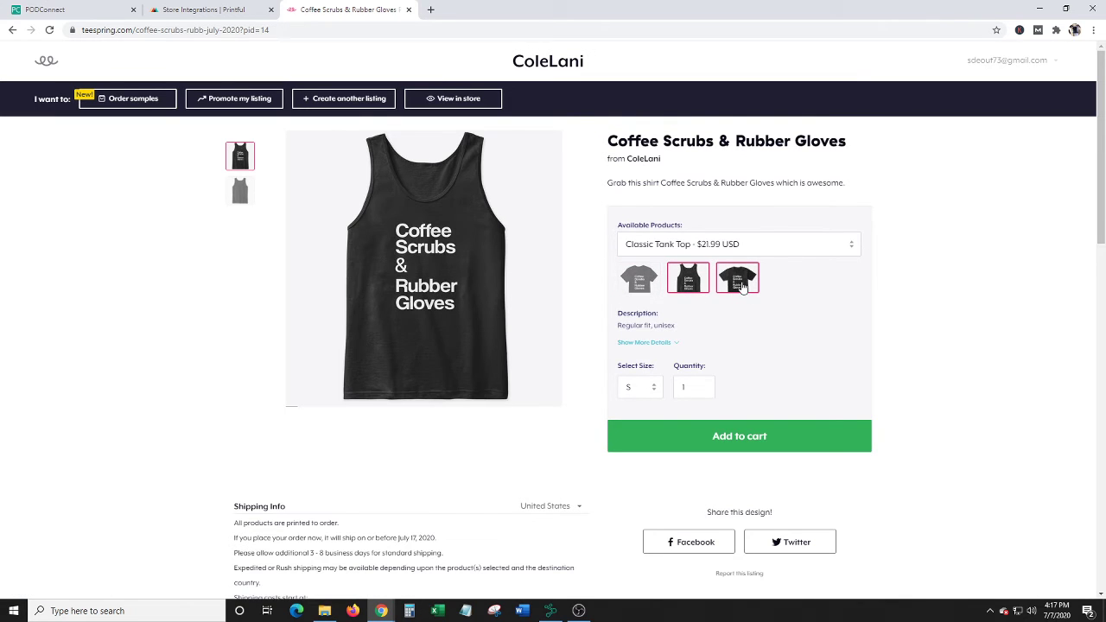
click(742, 286)
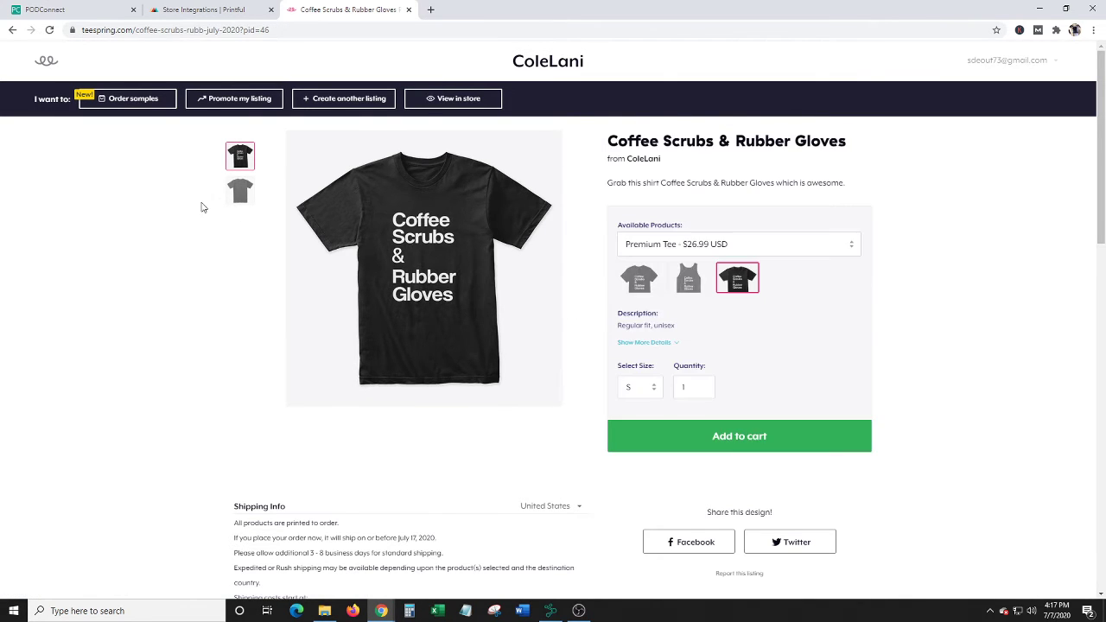
scroll(137, 302, down, 3)
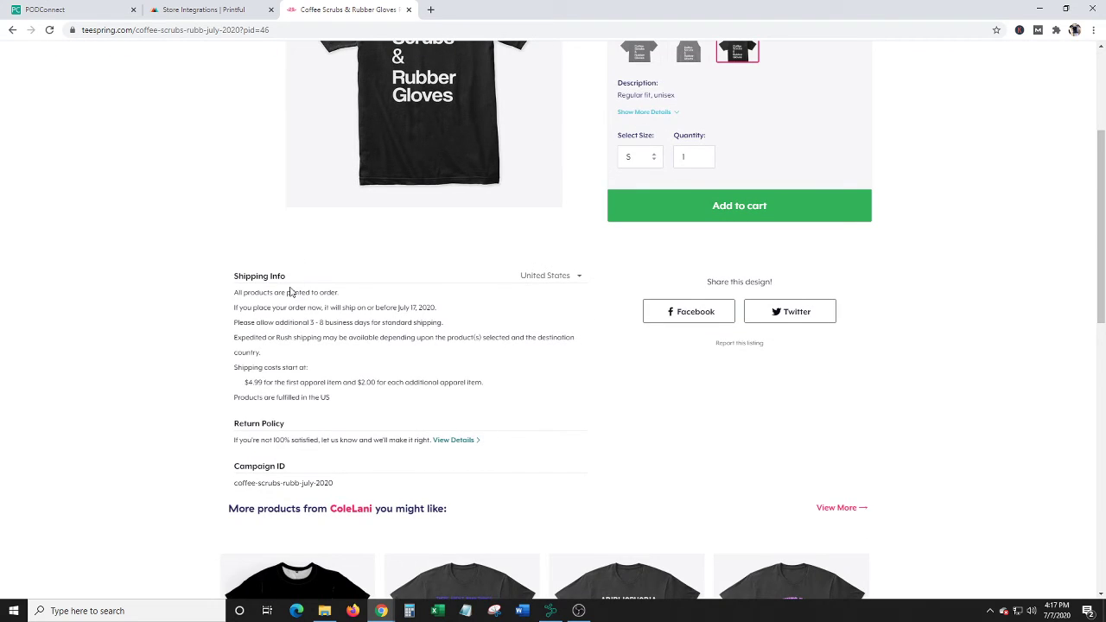
scroll(420, 296, up, 3)
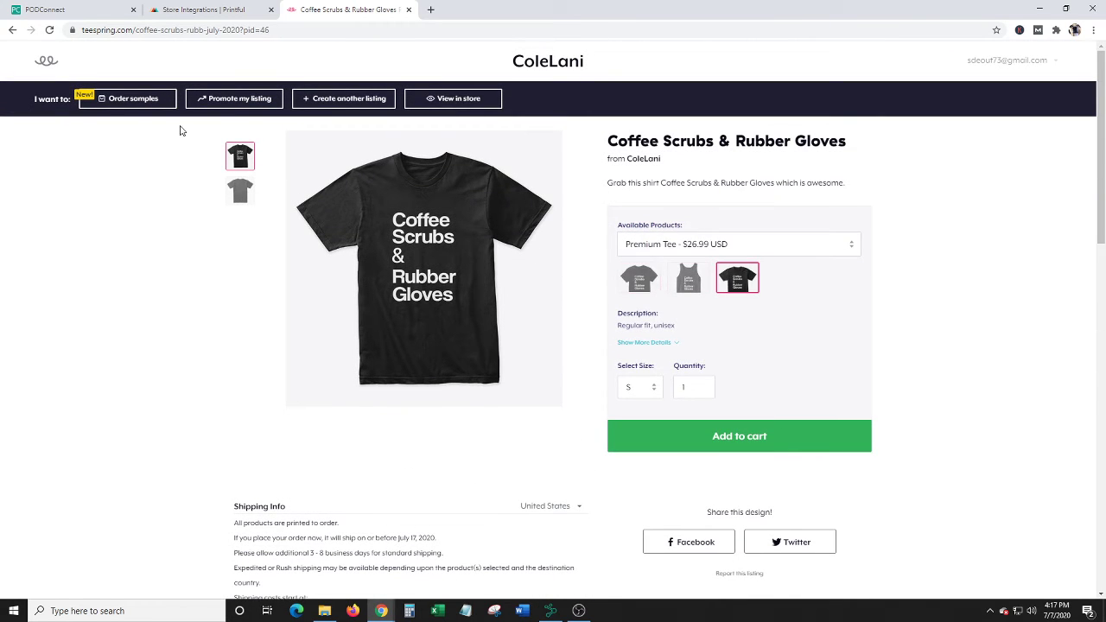
click(12, 29)
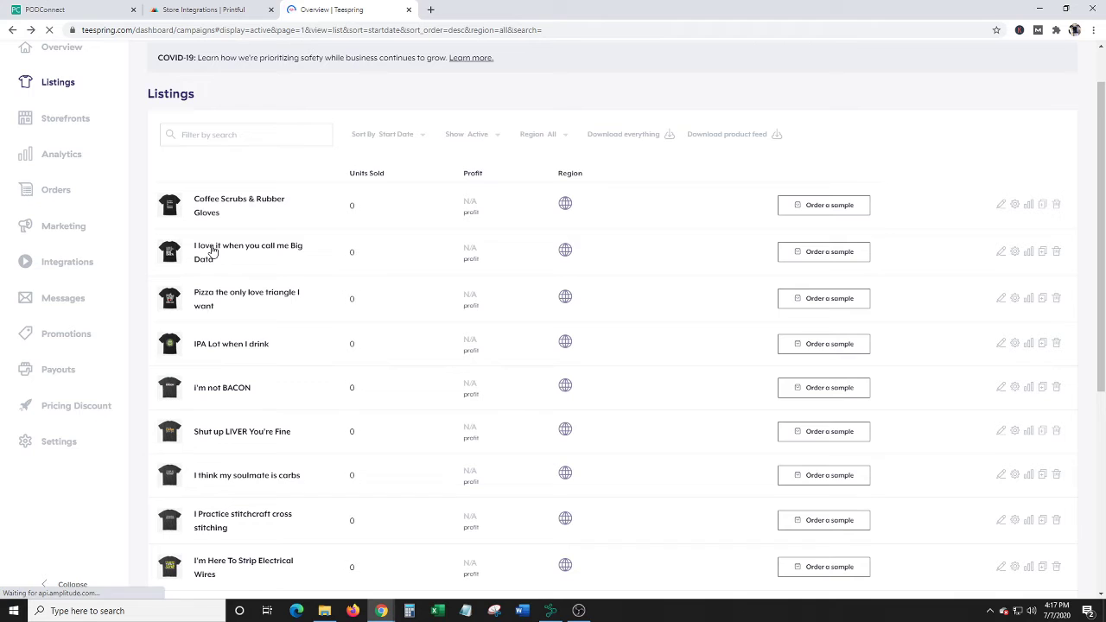
Step: View the Big Data listing's tank and Classic Tee versions, then look at a third listing
click(211, 250)
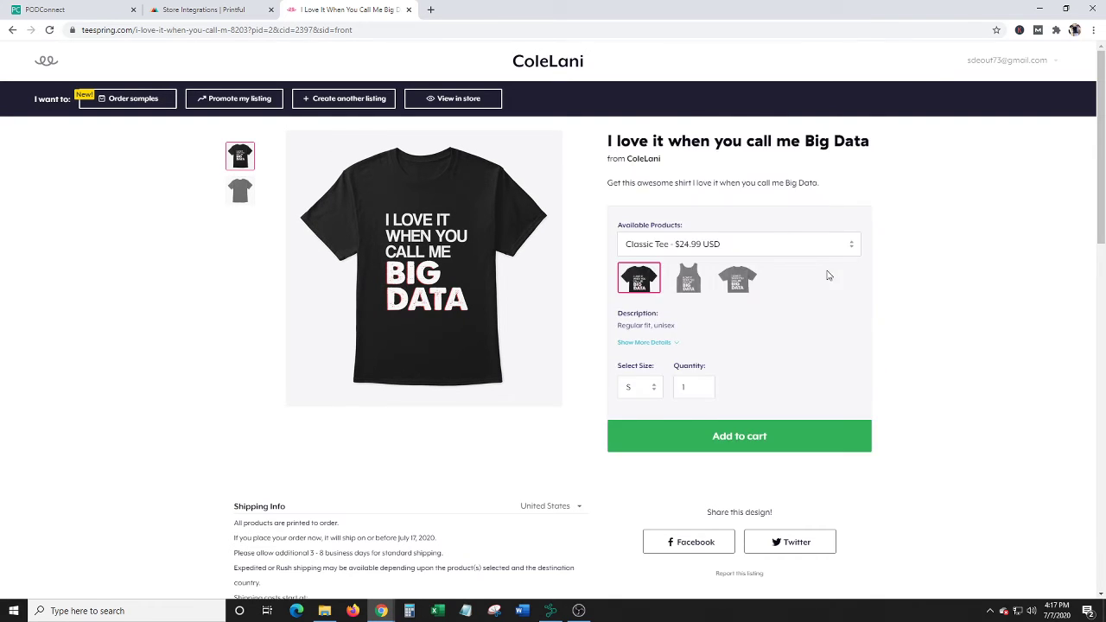
click(687, 278)
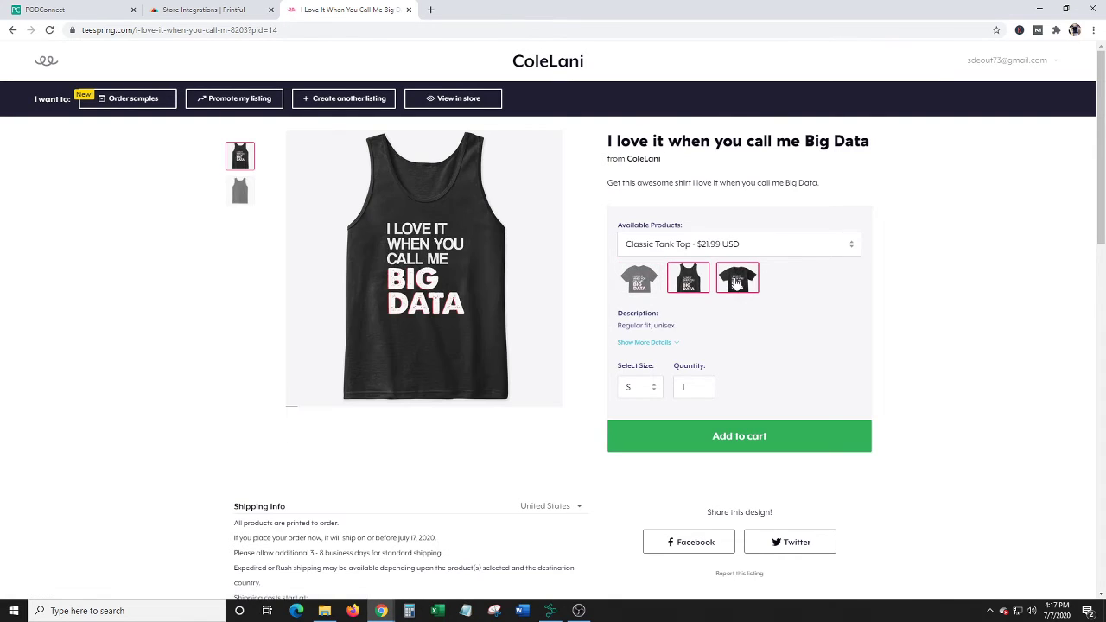
click(736, 281)
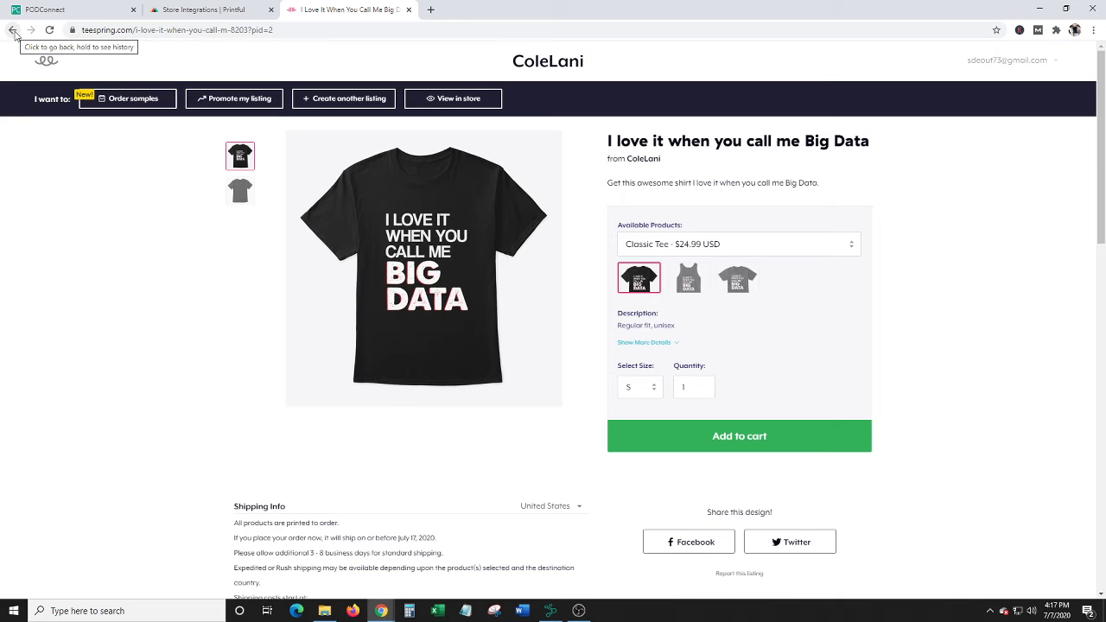
click(13, 30)
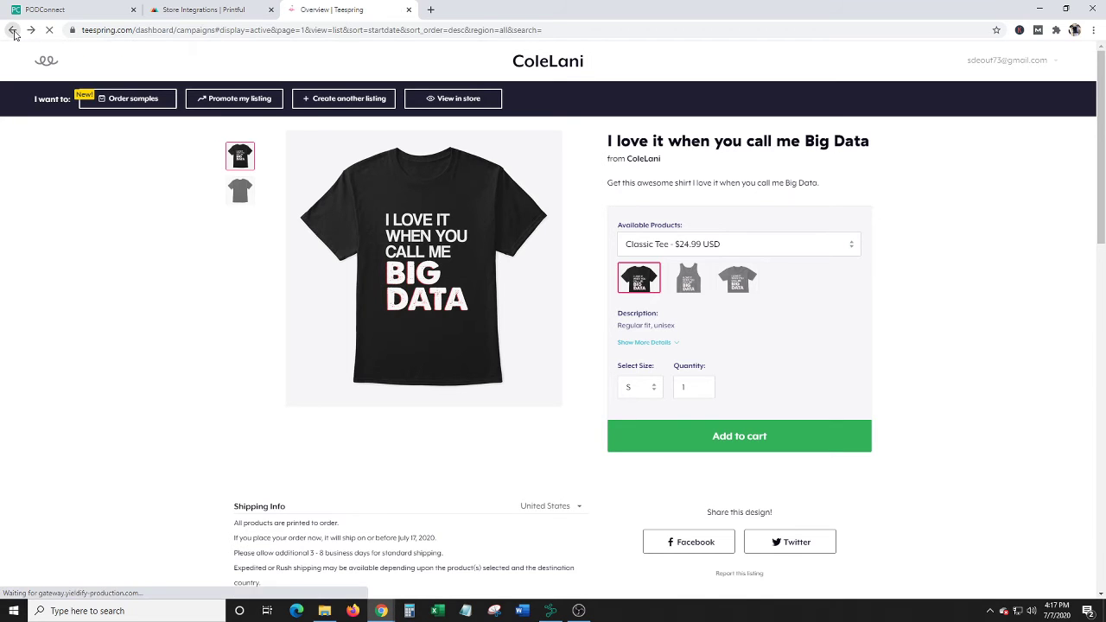
click(243, 296)
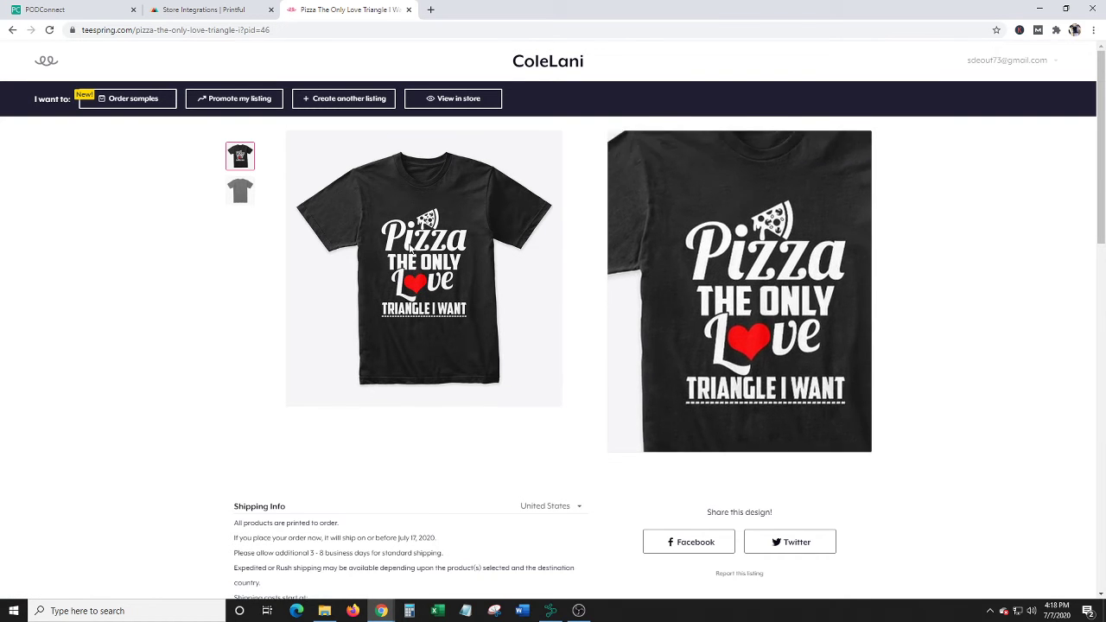
click(12, 29)
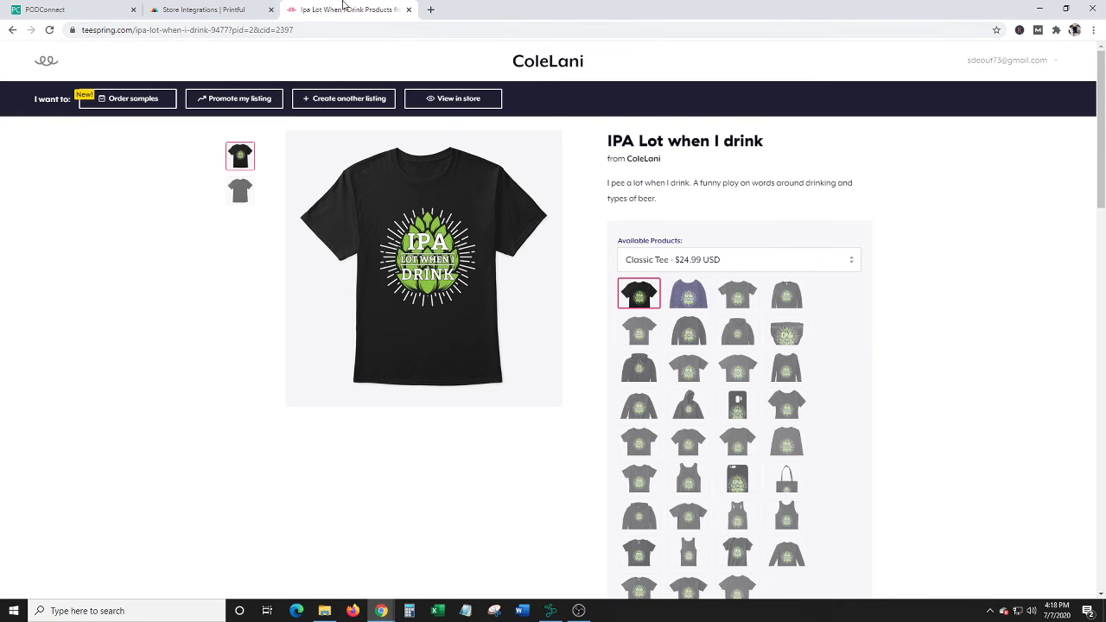
click(549, 610)
click(187, 35)
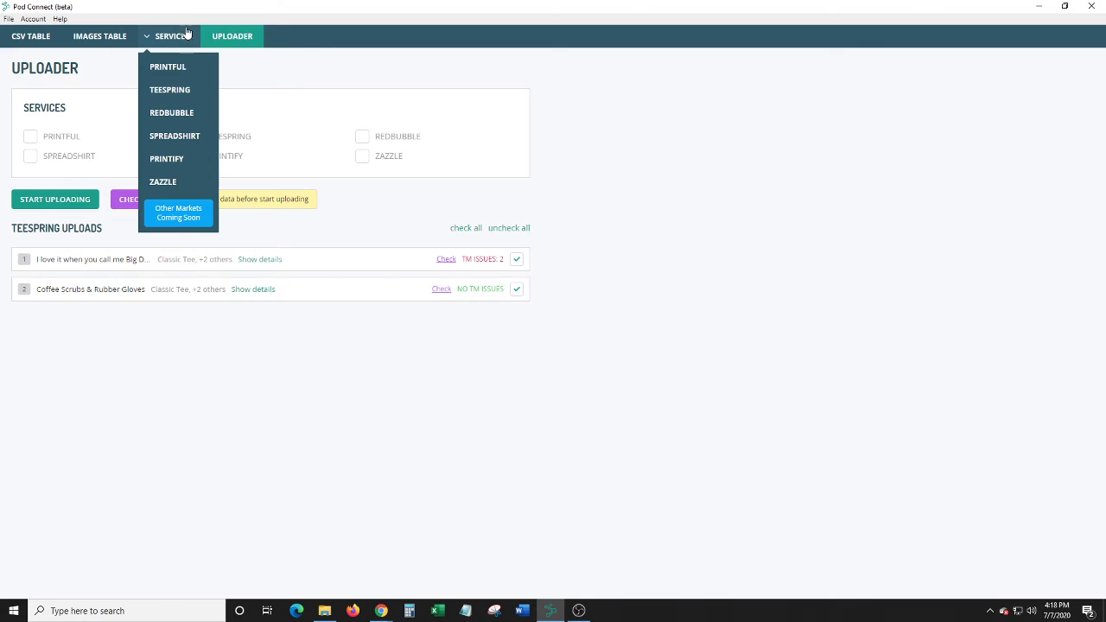
drag(169, 90, 169, 113)
click(1038, 6)
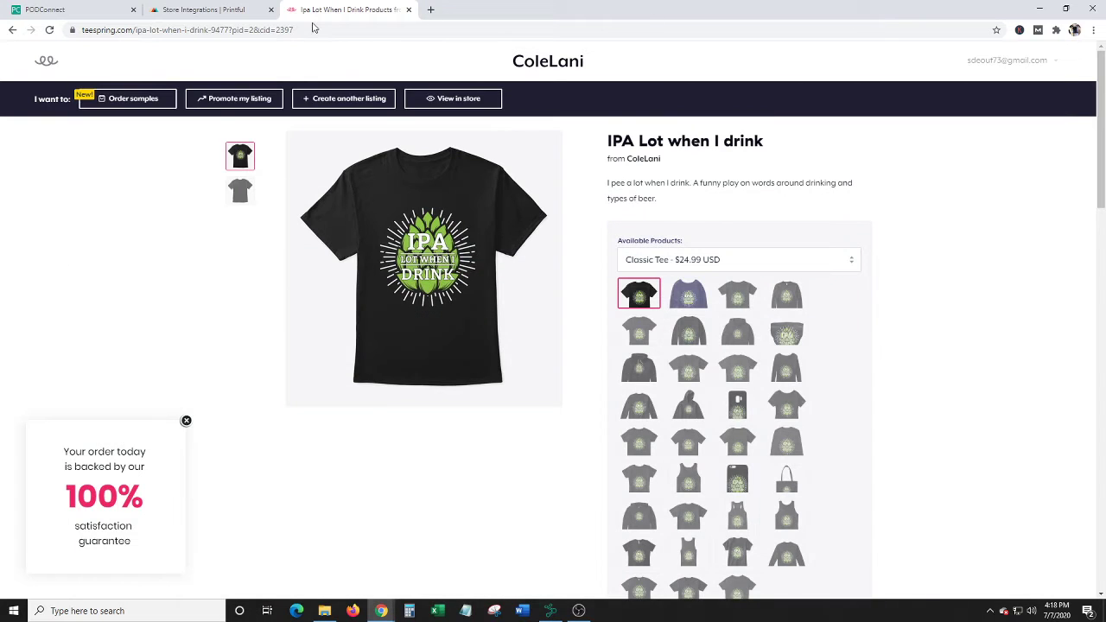
Step: Close the Teespring listing tab and return to Printful's Store Integrations page
click(223, 7)
click(358, 9)
click(409, 10)
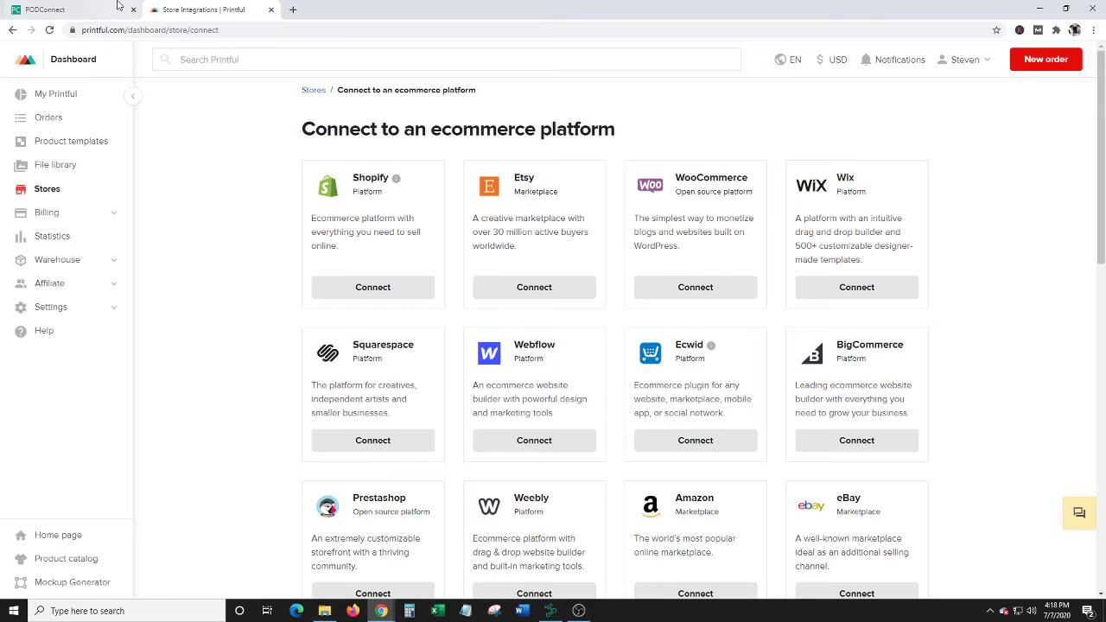
click(95, 10)
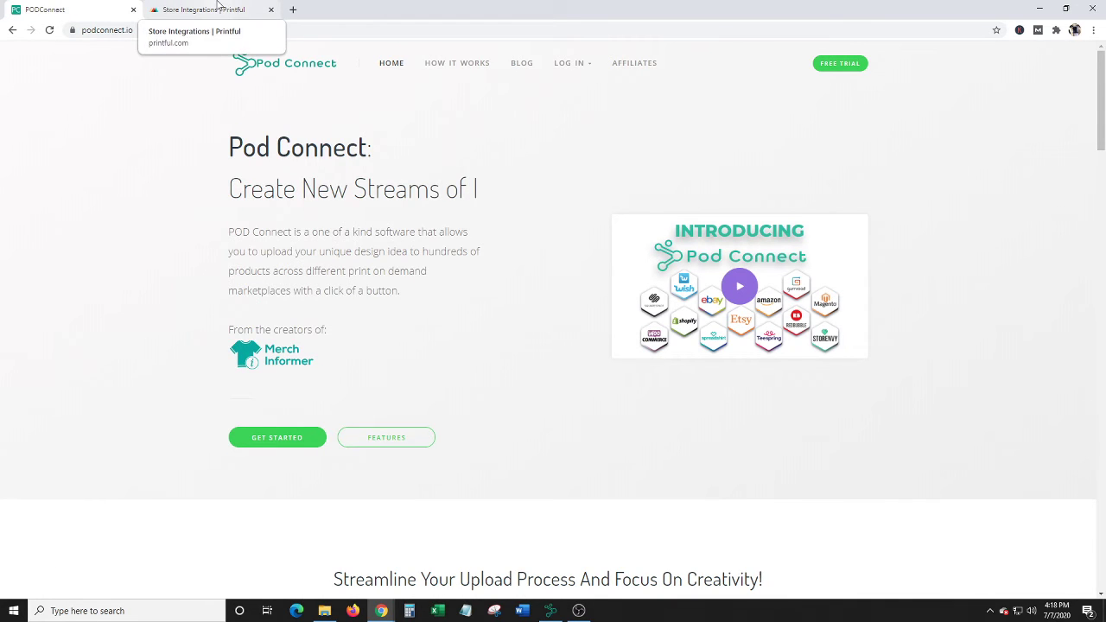
click(218, 7)
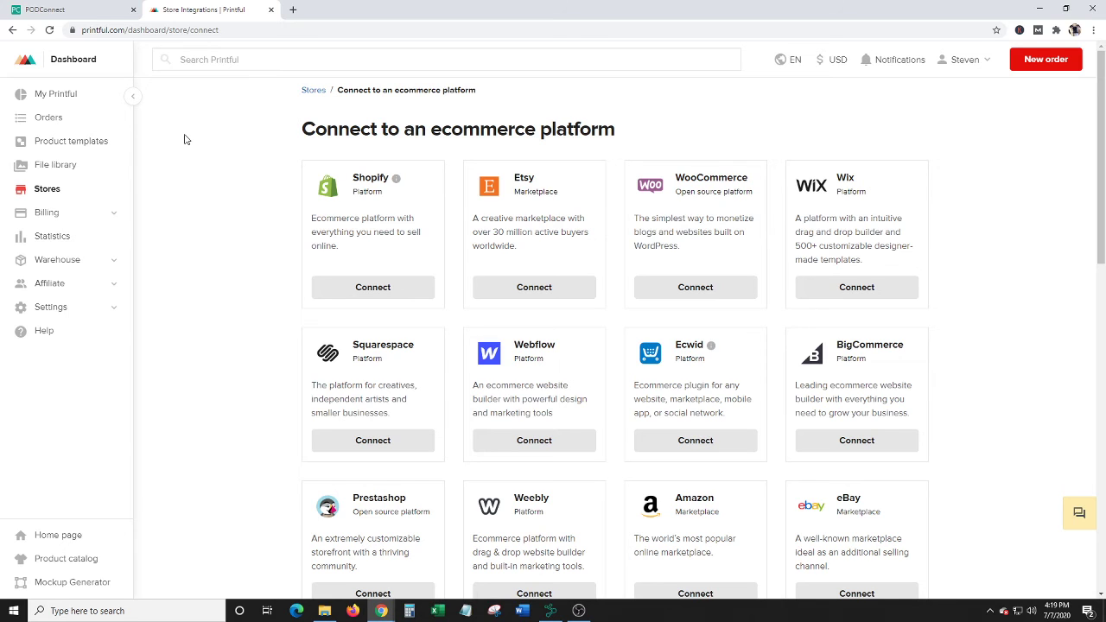
Step: Google 'bowling league names' in a new tab and open Custom Ink's Funny Bowling Team Names page
click(293, 10)
text(google.com)
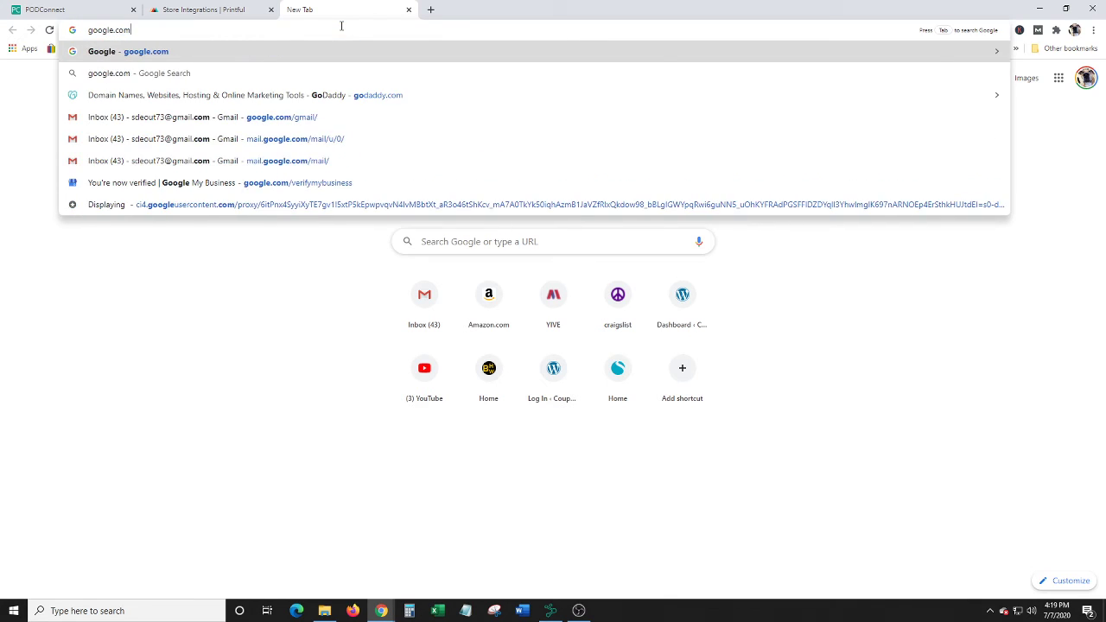
key(Return)
text(bow)
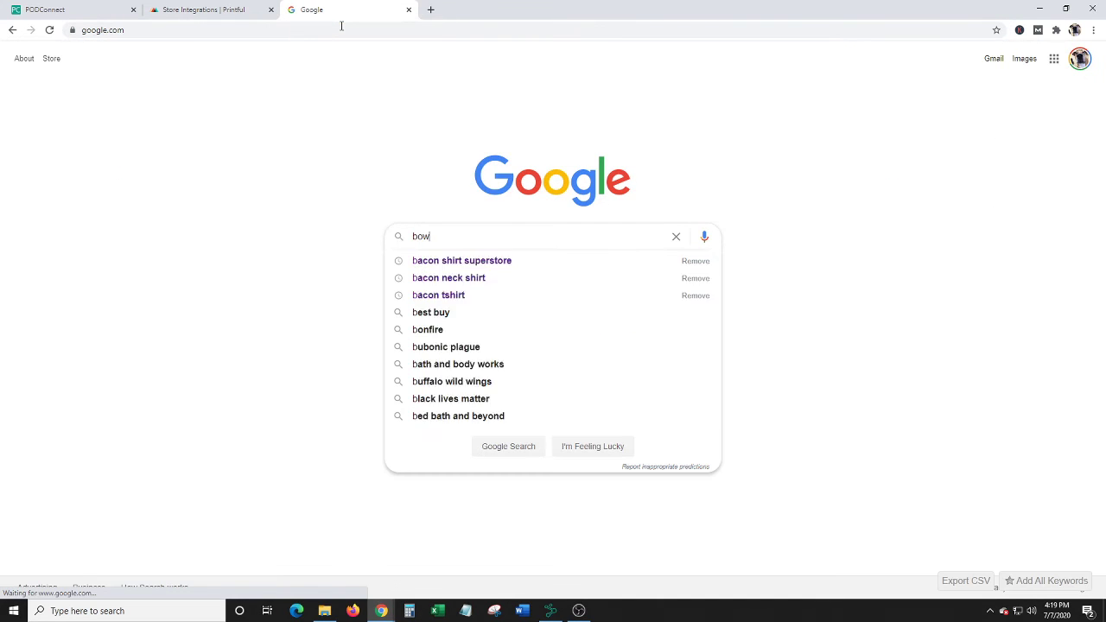
text(ling league names)
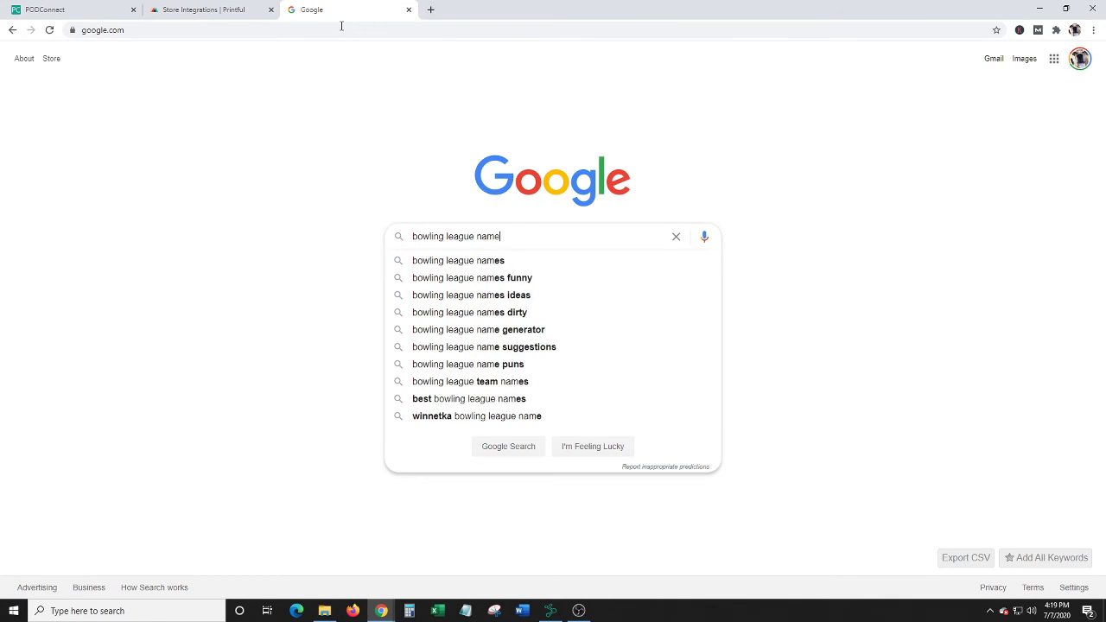
key(Return)
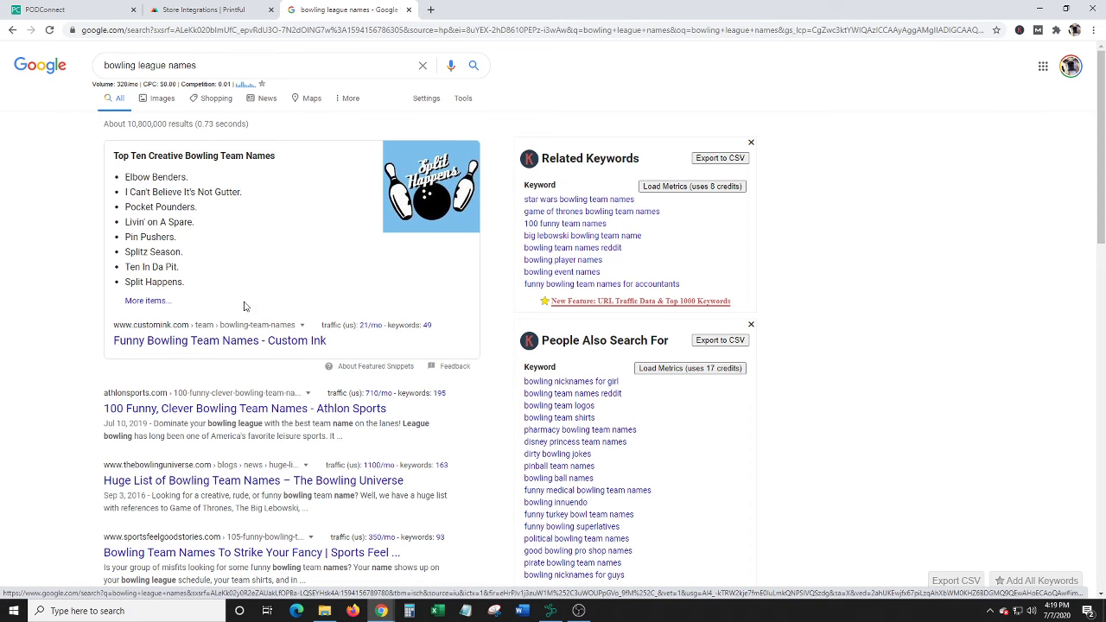
click(186, 341)
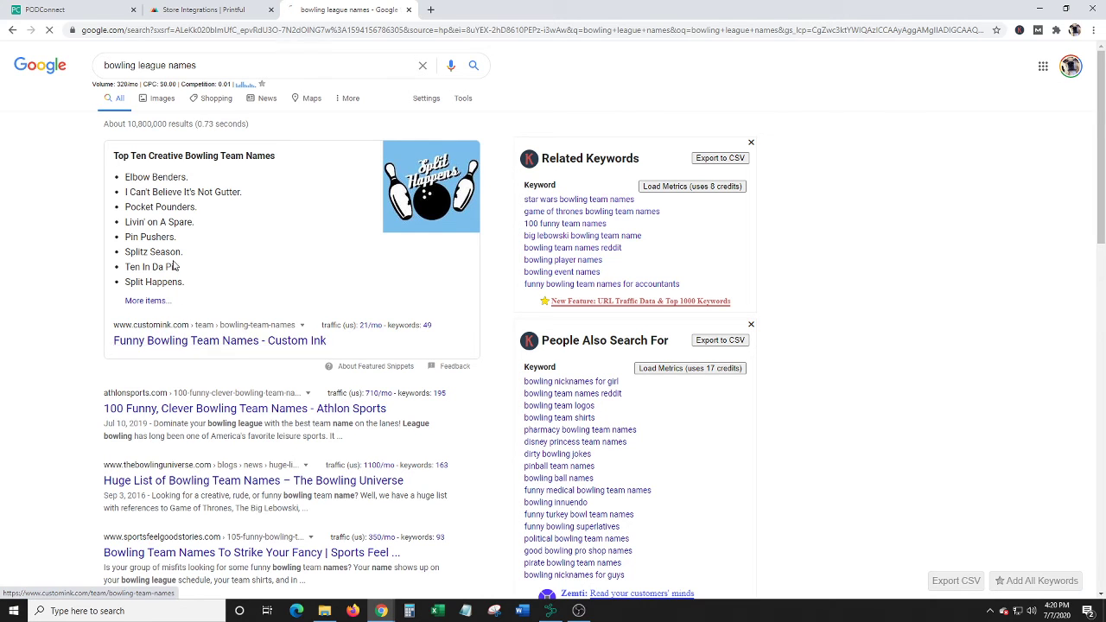
Step: Scroll through Custom Ink's top-ten bowling team name lists and its bowling shirt templates
scroll(485, 210, down, 8)
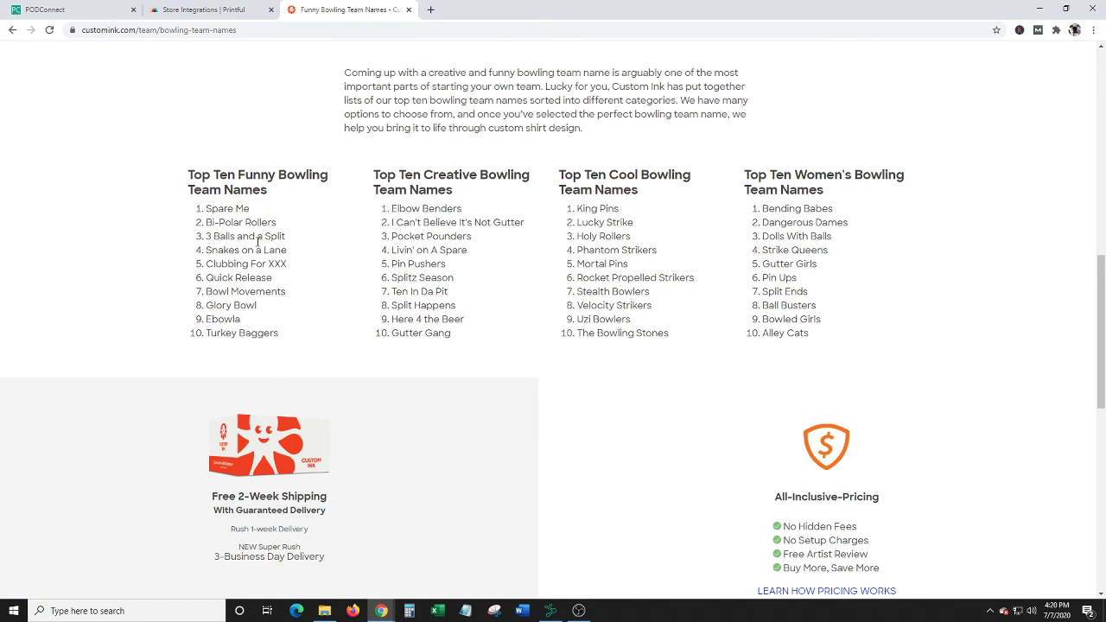
scroll(562, 265, down, 4)
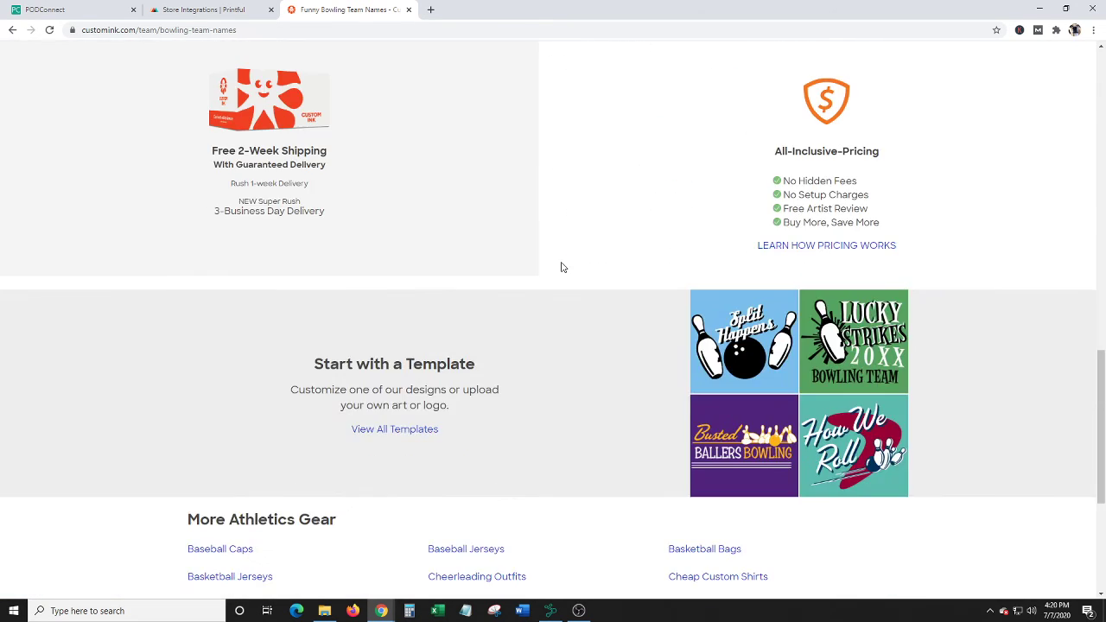
scroll(563, 267, down, 2)
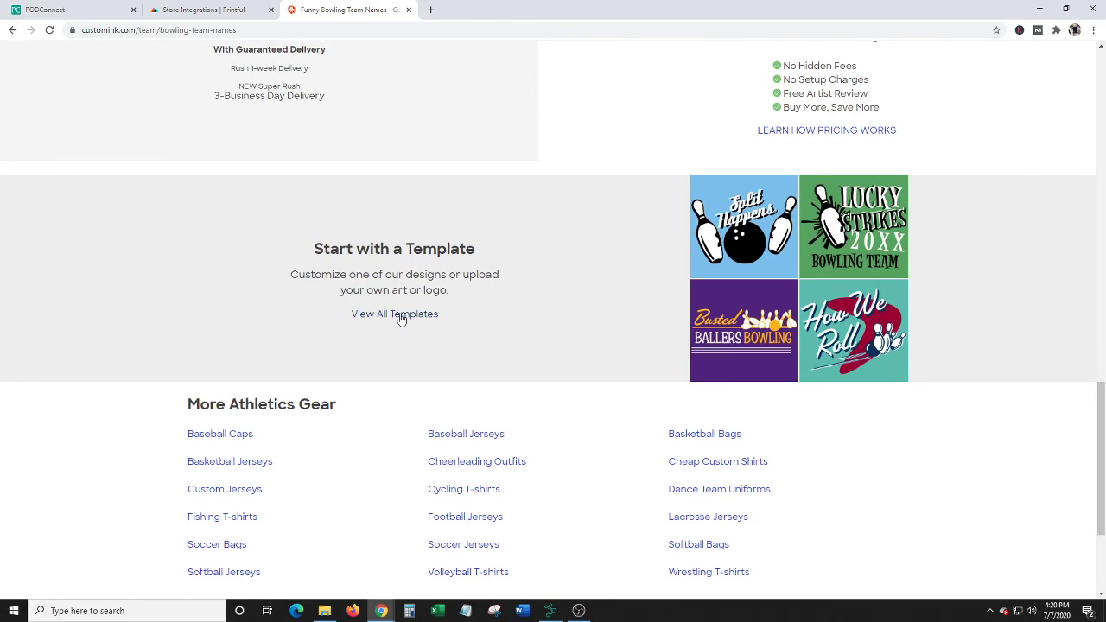
mouse_move(768, 342)
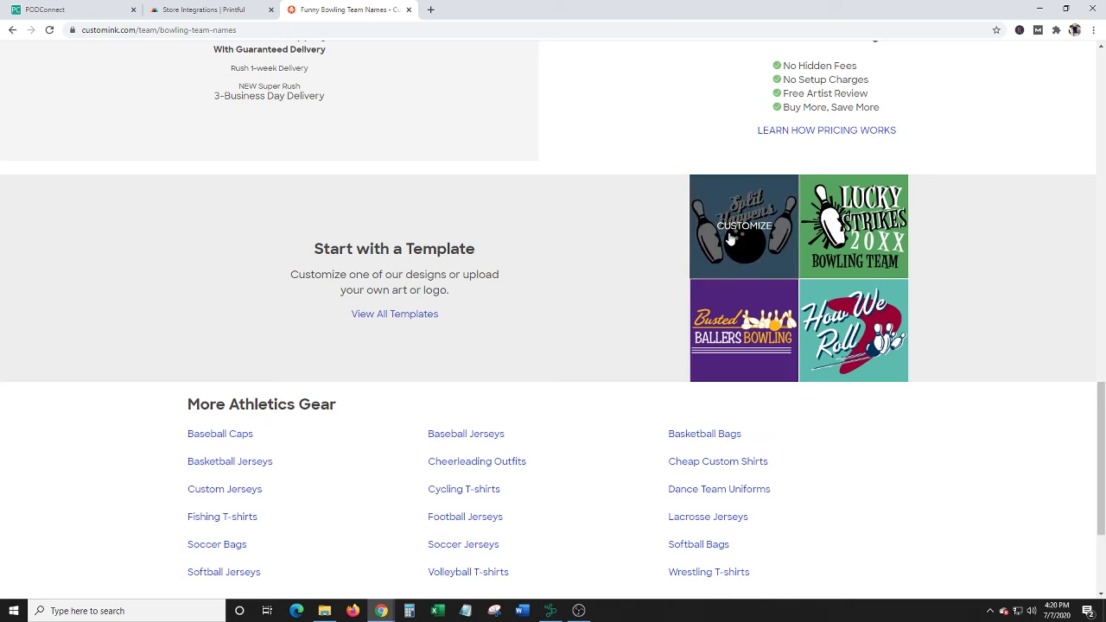
mouse_move(741, 236)
scroll(535, 253, up, 5)
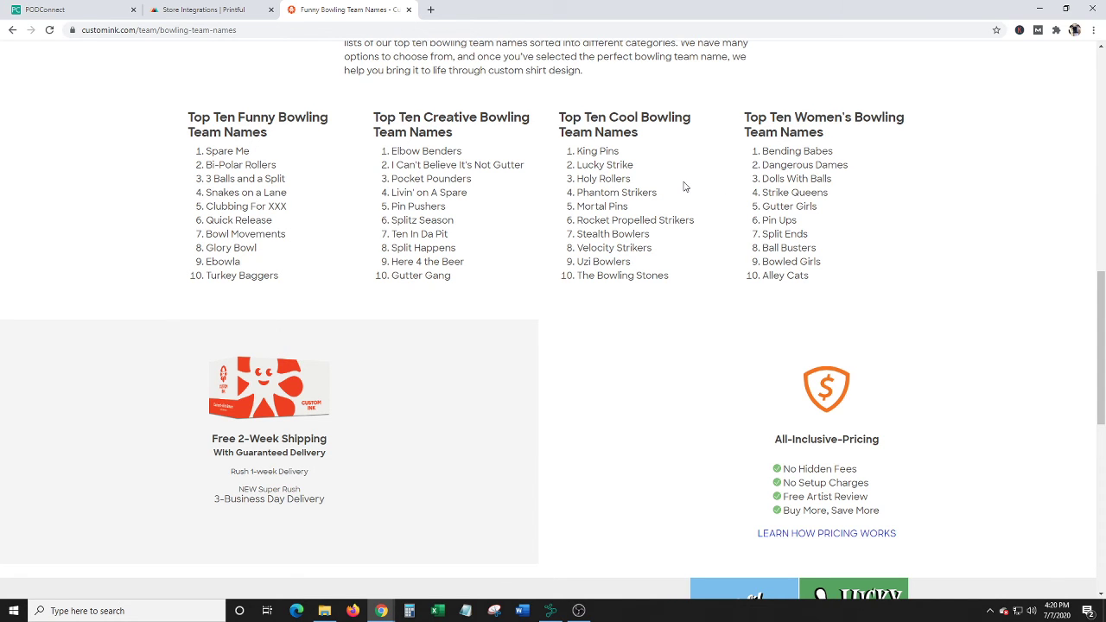
scroll(683, 184, down, 2)
scroll(686, 185, up, 3)
scroll(654, 187, down, 8)
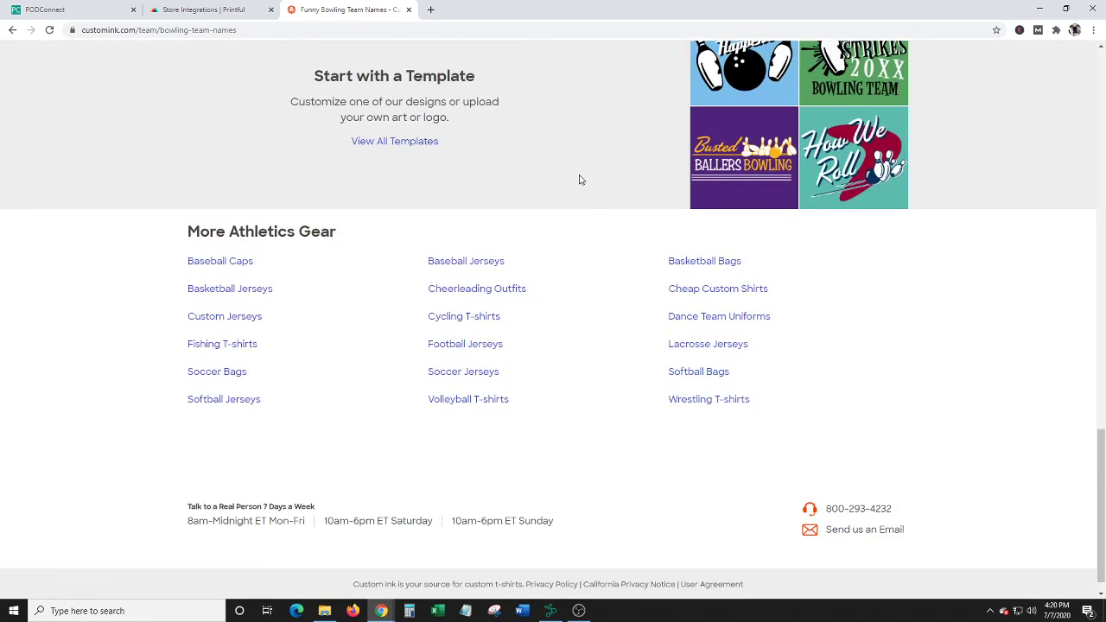
scroll(579, 180, up, 1)
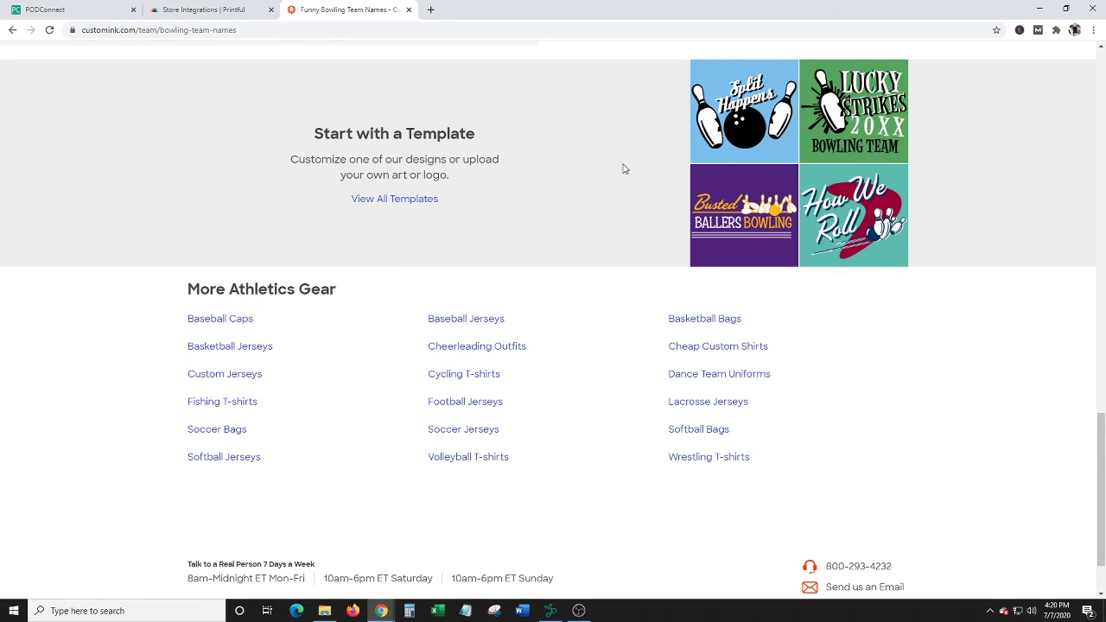
scroll(624, 168, up, 2)
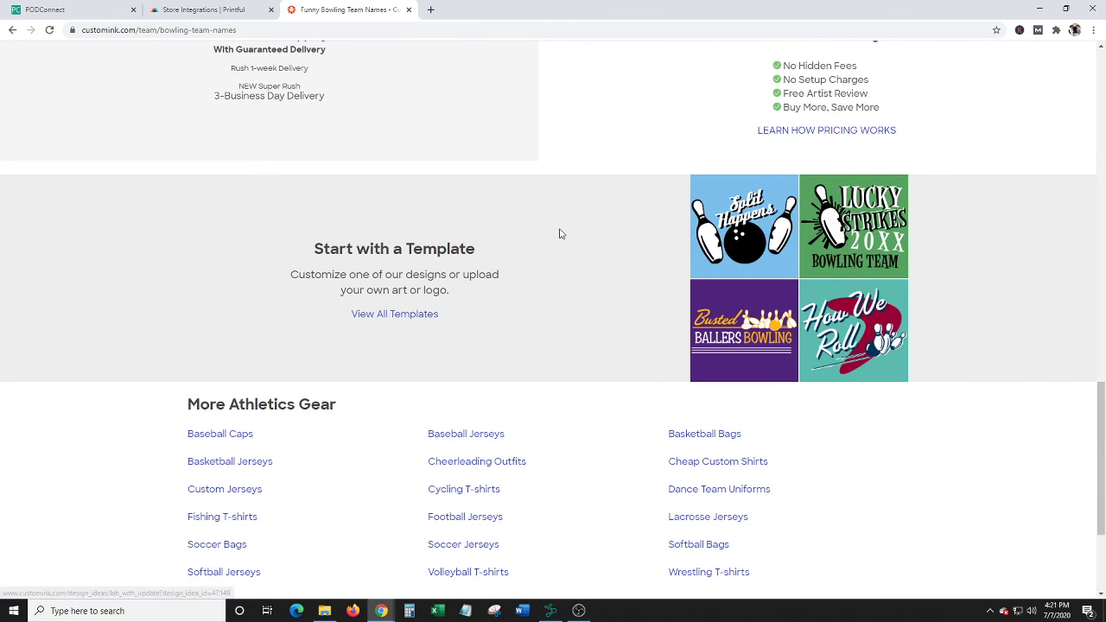
scroll(561, 231, up, 10)
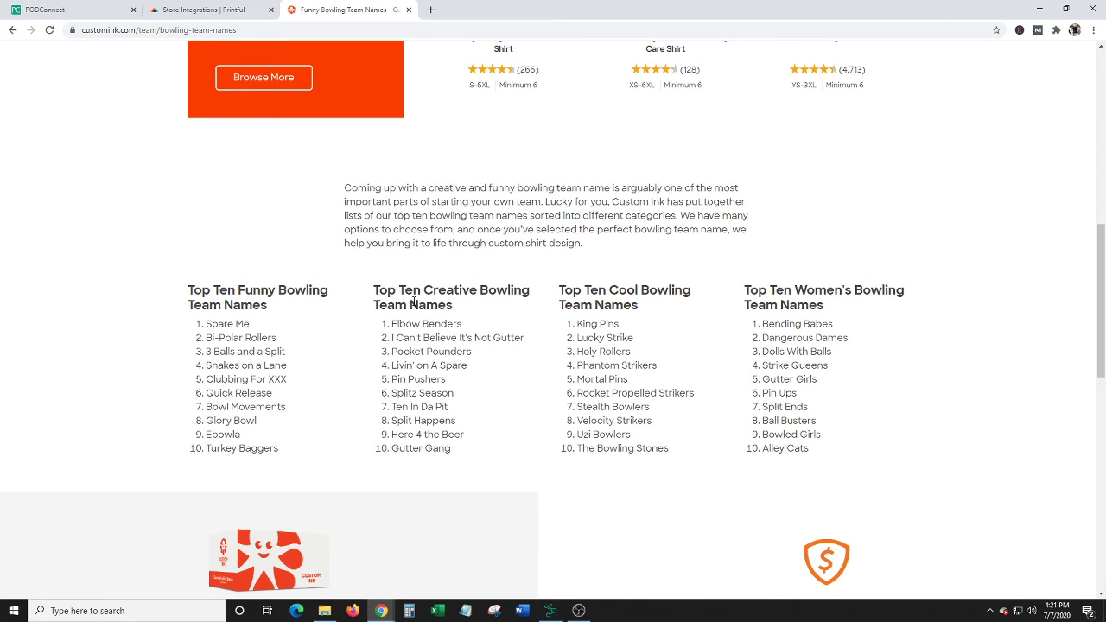
scroll(412, 301, up, 15)
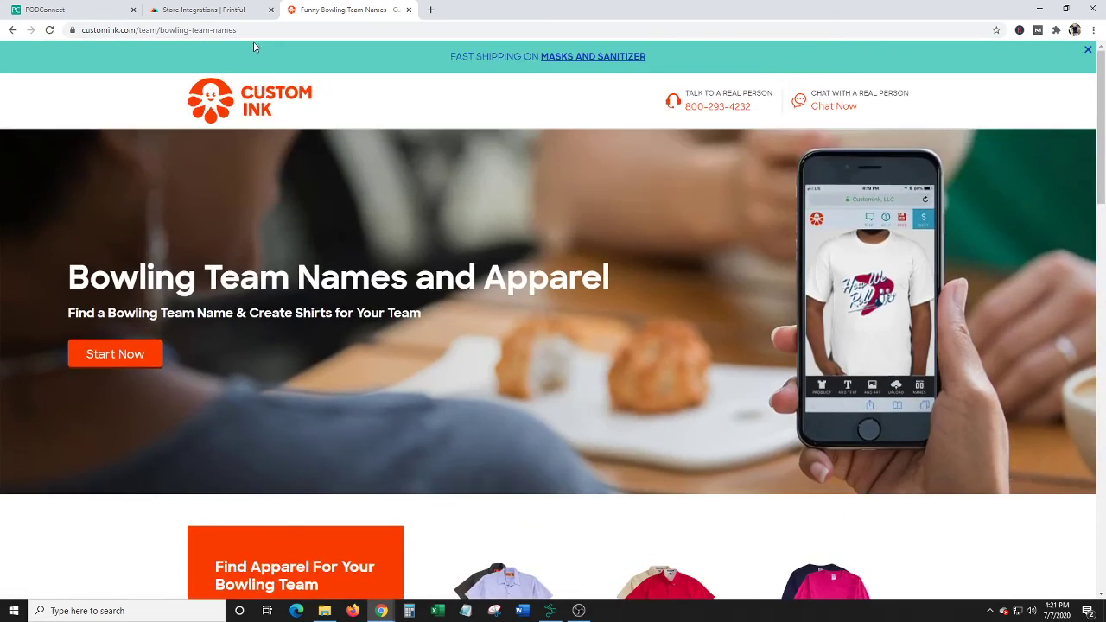
Step: Flip between the Printful, Custom Ink and Pod Connect browser tabs
click(237, 8)
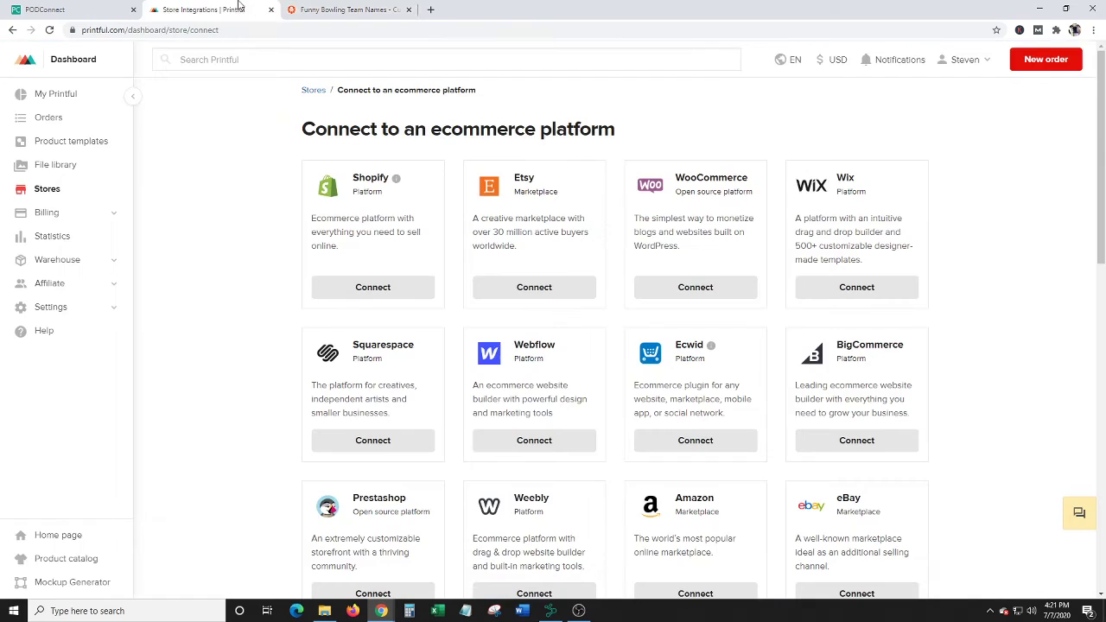
click(308, 8)
click(197, 8)
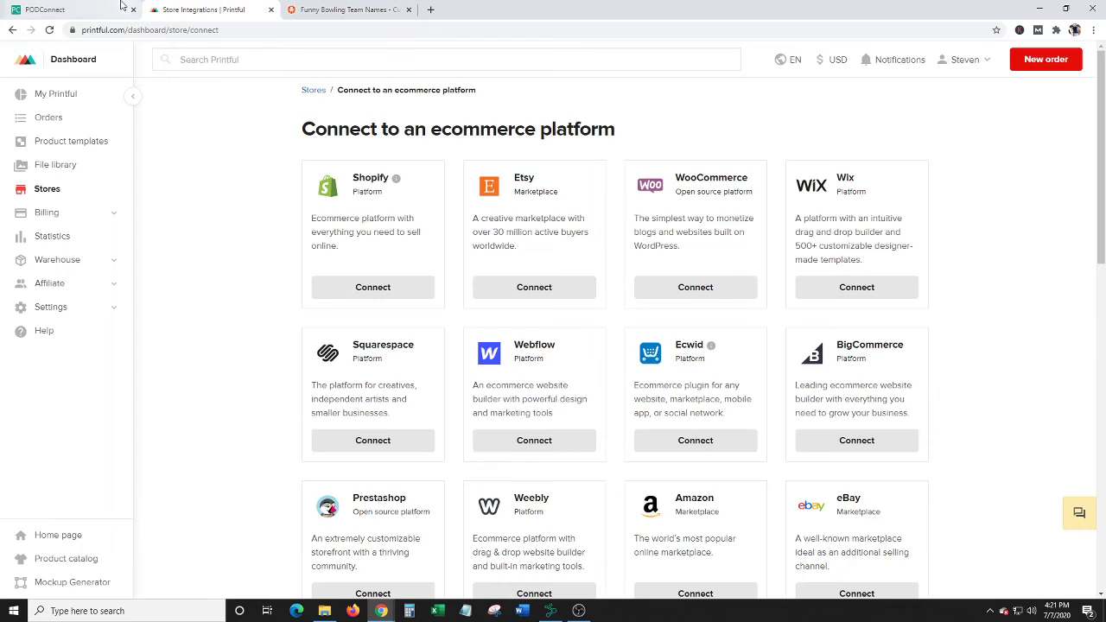
click(122, 6)
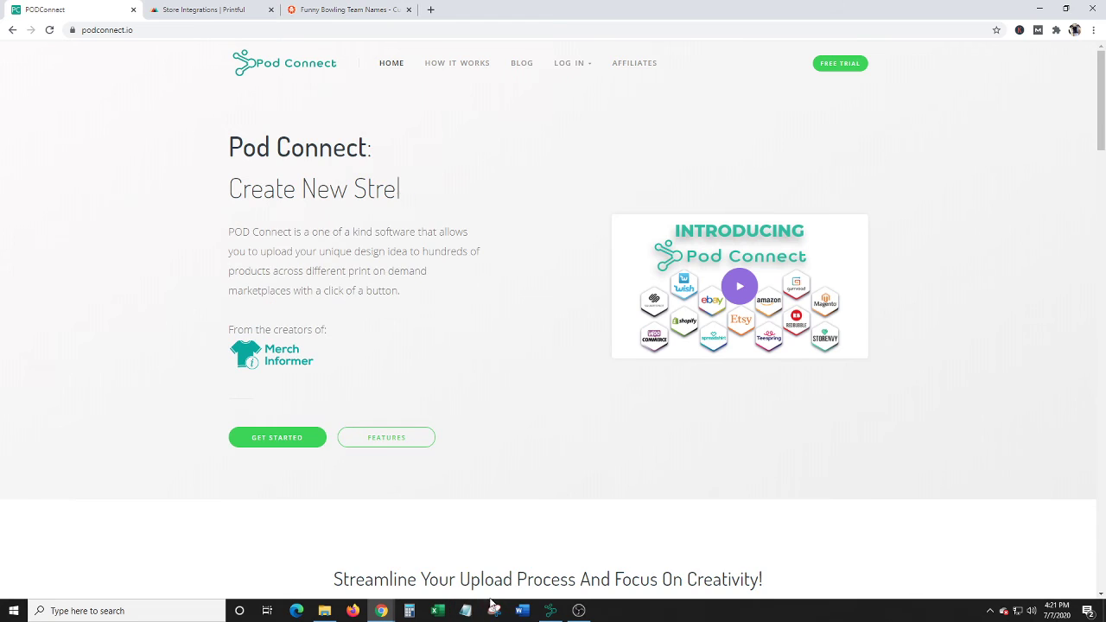
Step: Clear all rows from Pod Connect's CSV table, confirming Yes, then return to Custom Ink
click(551, 611)
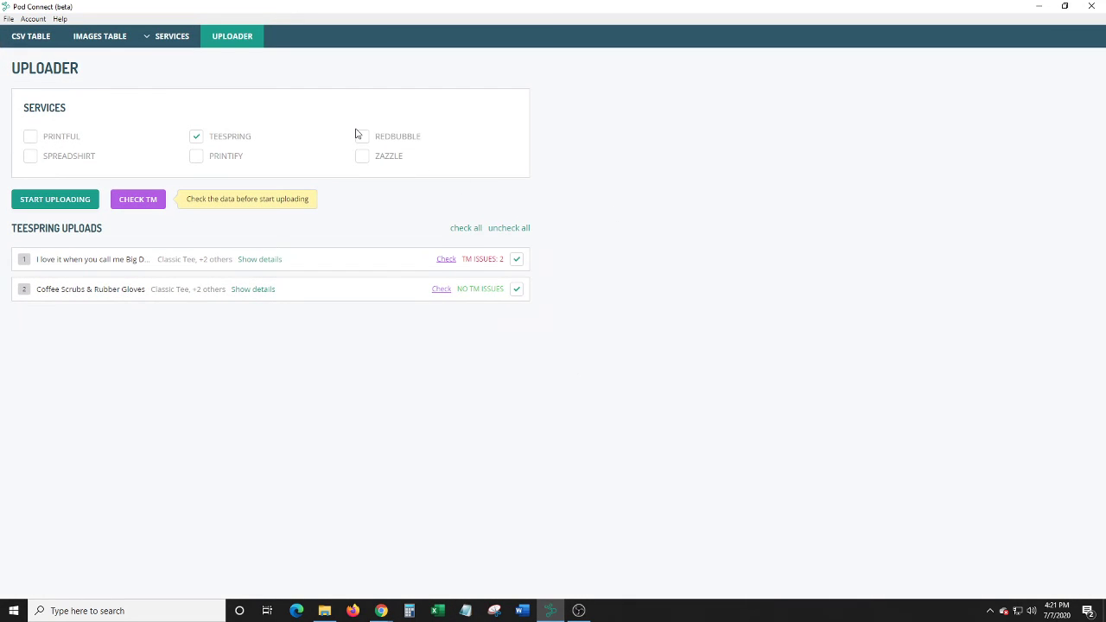
click(31, 39)
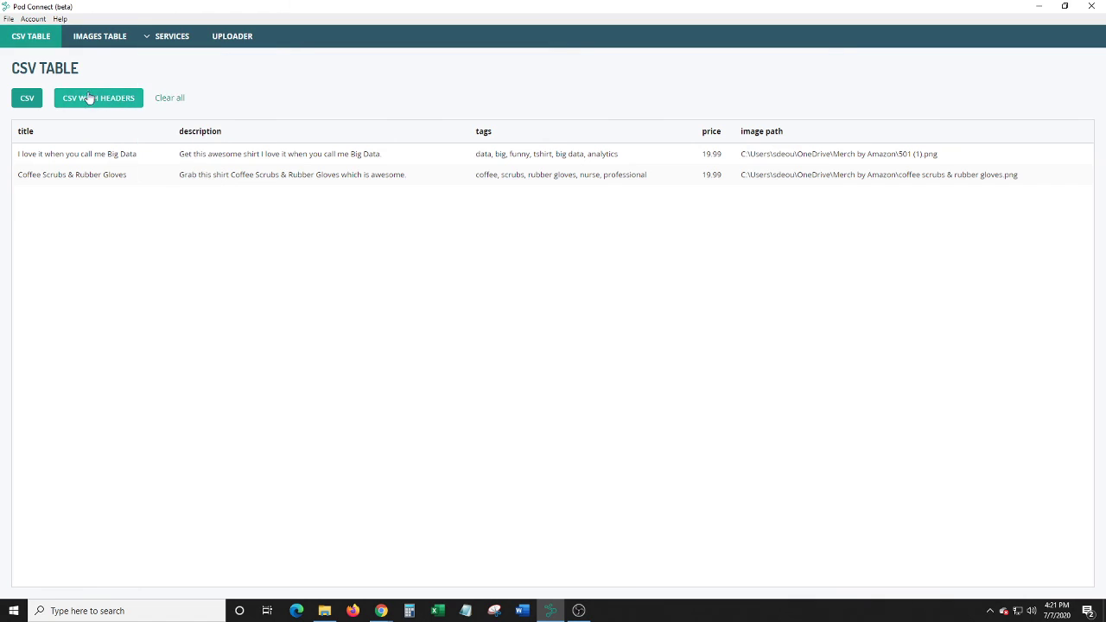
click(169, 98)
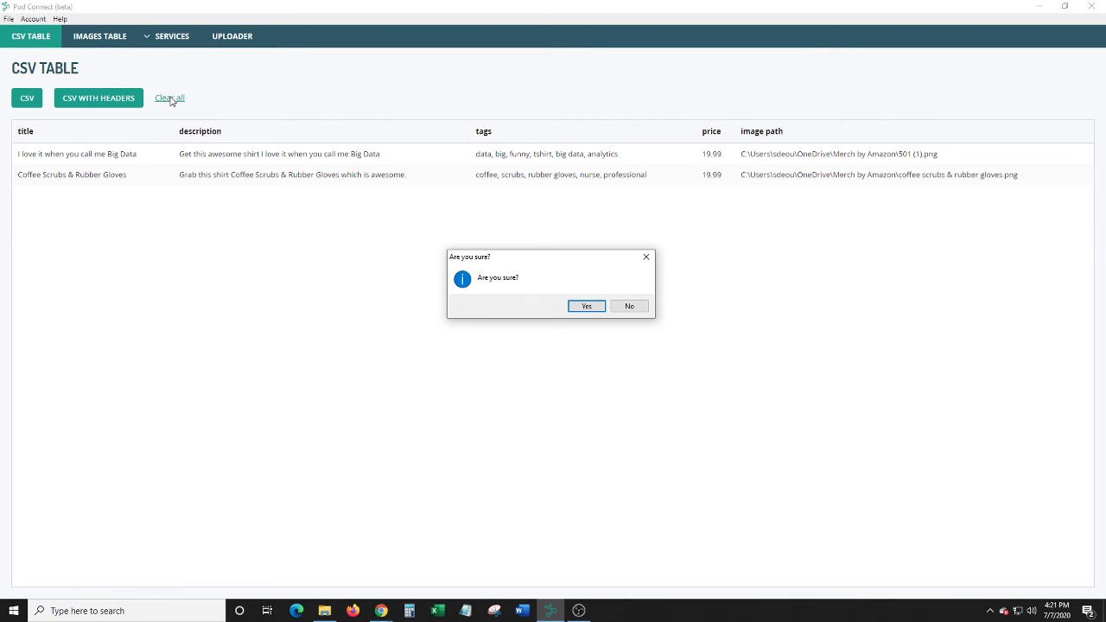
click(585, 308)
click(1038, 6)
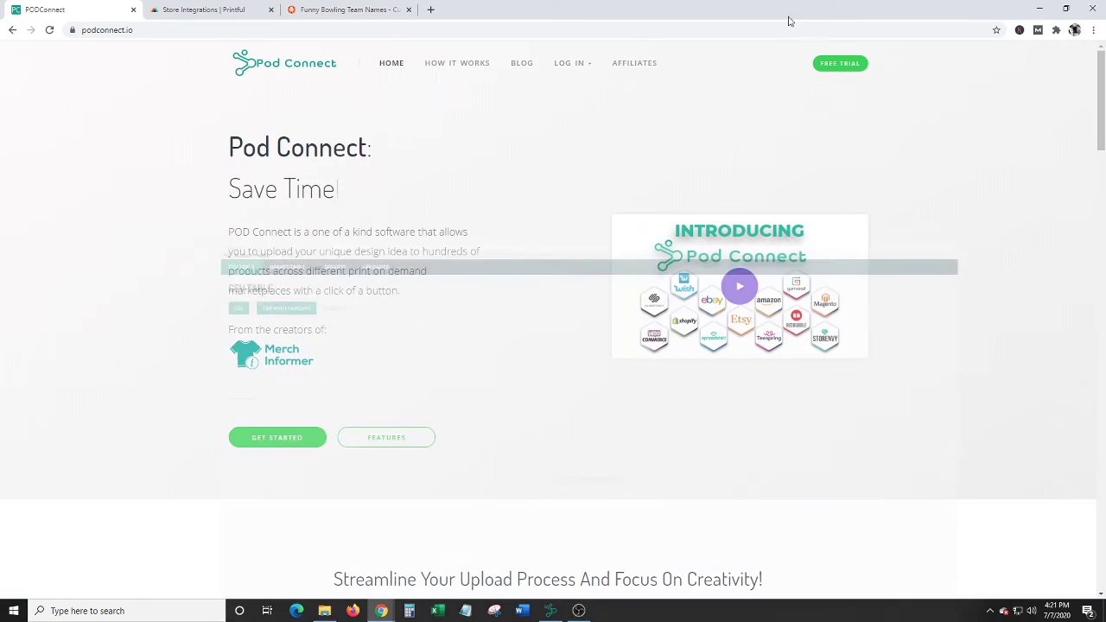
click(317, 8)
click(222, 8)
click(344, 8)
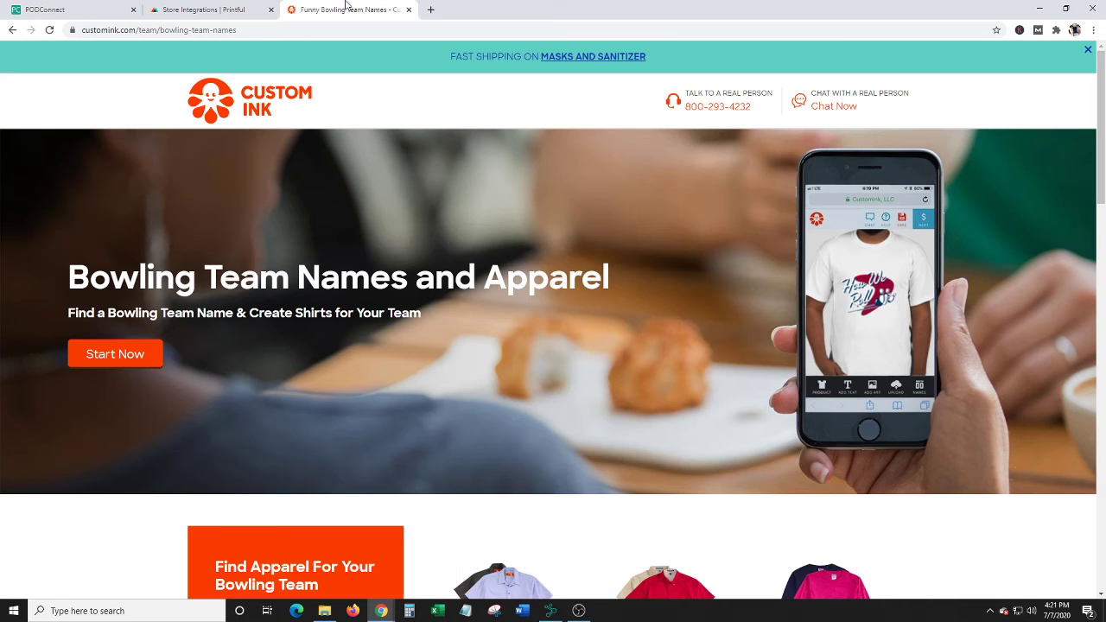
scroll(507, 369, down, 9)
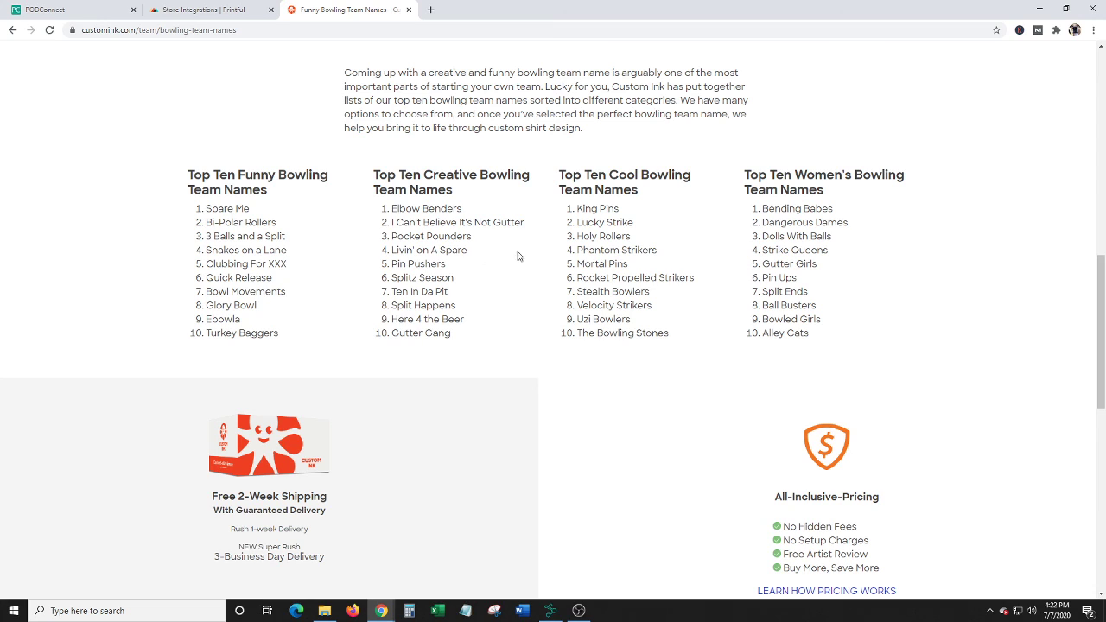
drag(393, 251, 475, 266)
click(393, 252)
drag(393, 252, 467, 252)
click(396, 251)
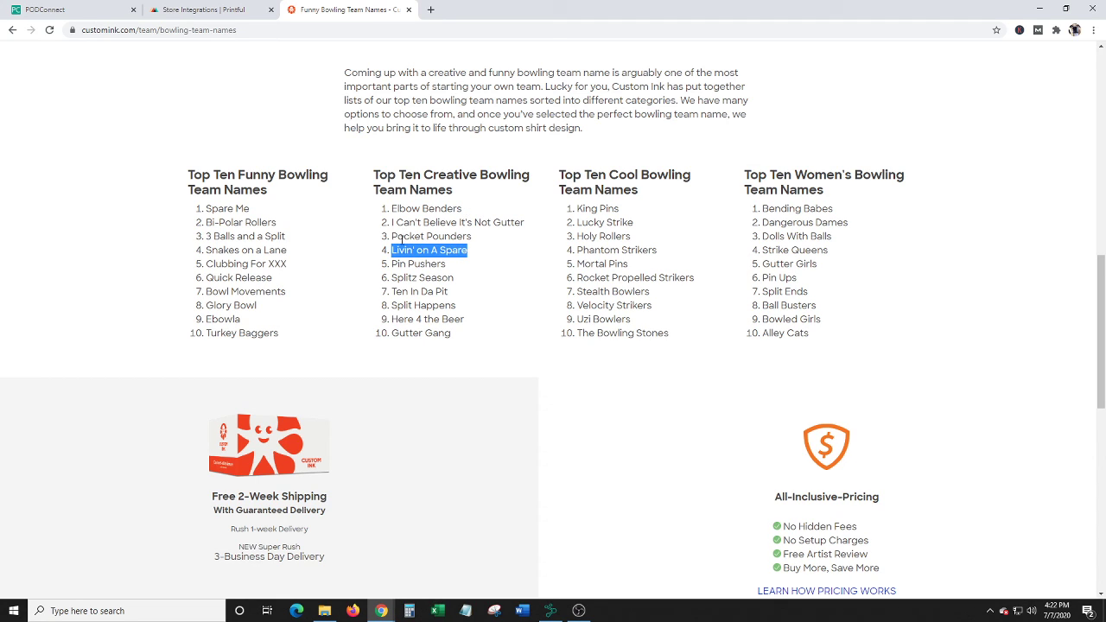
drag(209, 249, 290, 252)
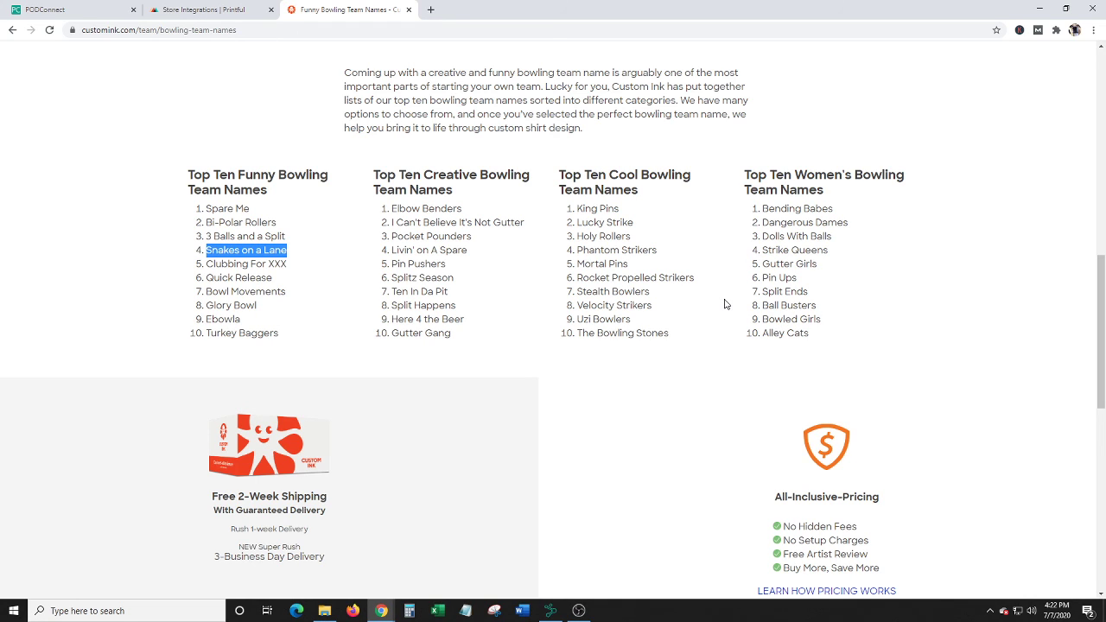
scroll(724, 304, up, 10)
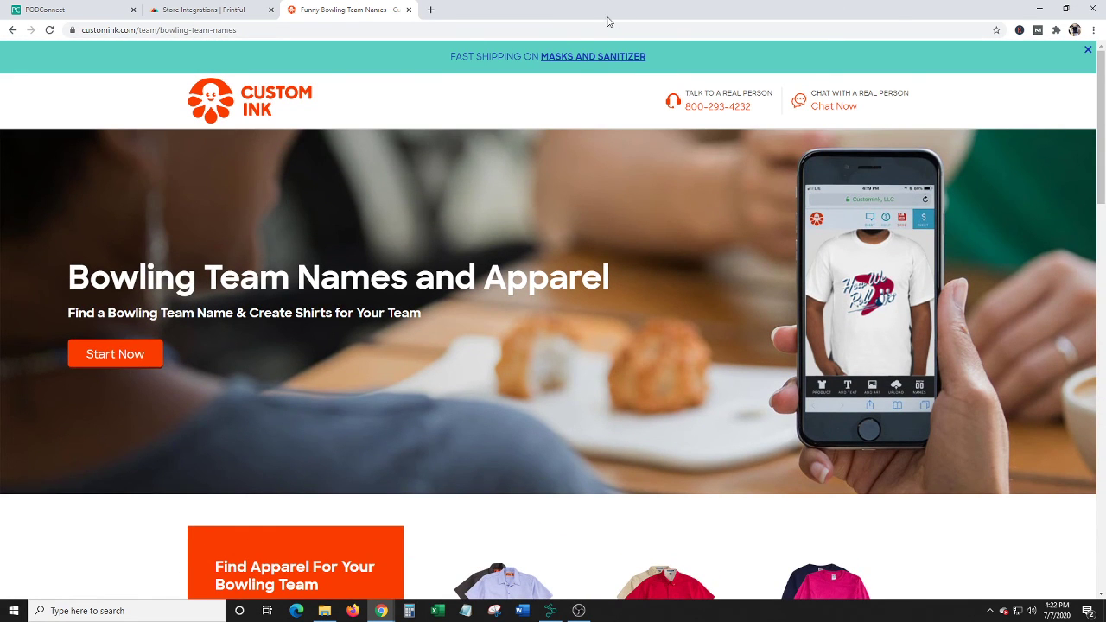
Step: Switch to the Pod Connect website and scroll down through its FAQ, then back to the top
click(226, 9)
click(363, 9)
click(87, 8)
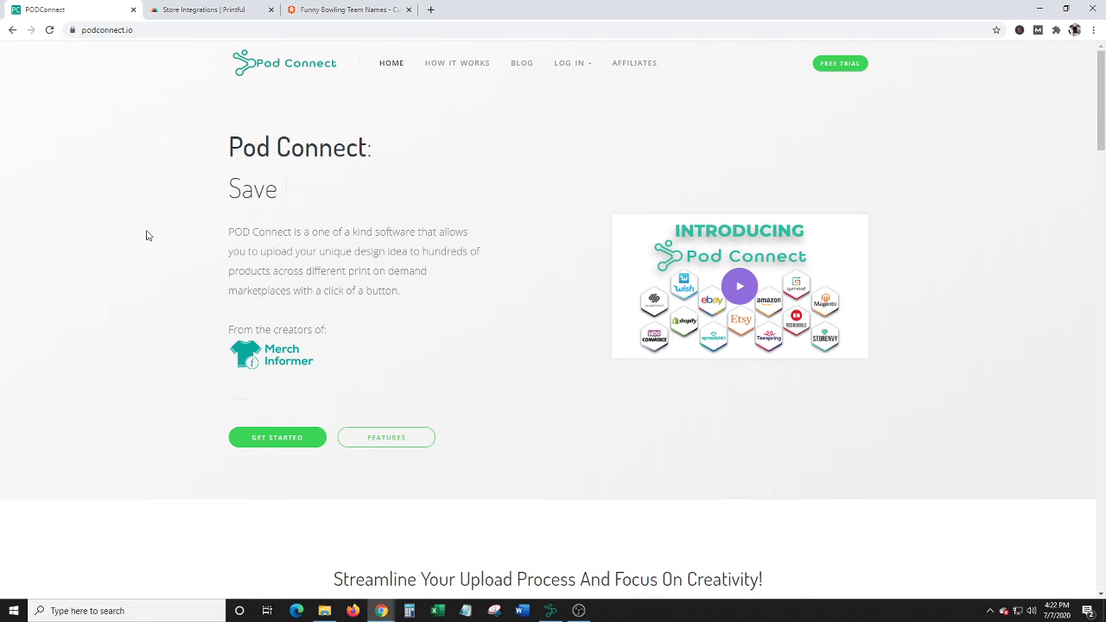
scroll(147, 235, down, 12)
scroll(147, 235, down, 10)
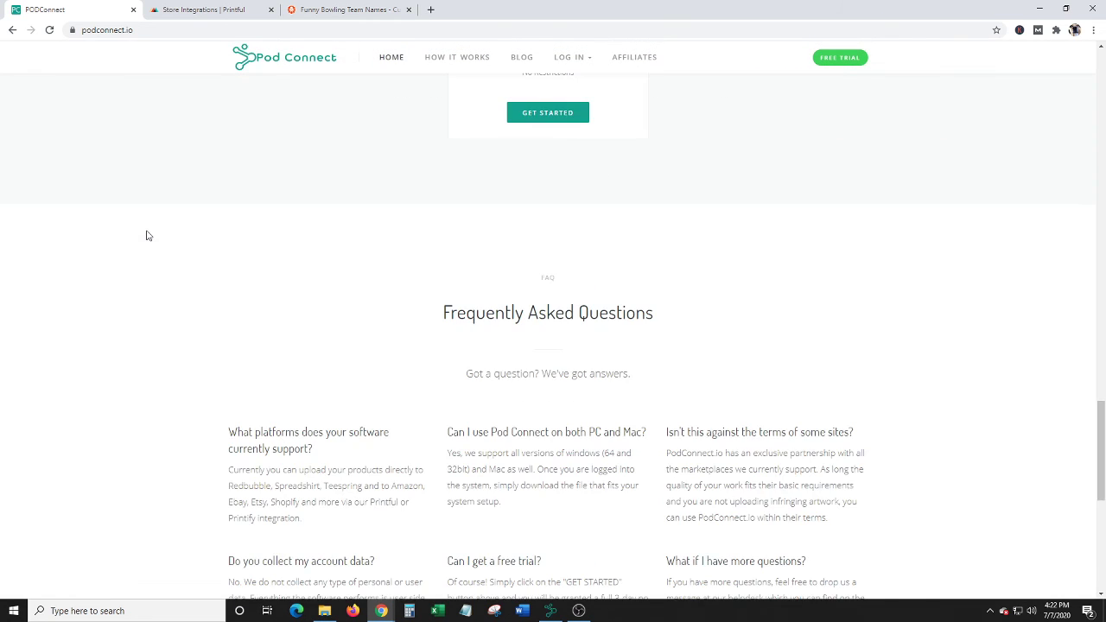
scroll(147, 235, down, 5)
scroll(147, 235, up, 1)
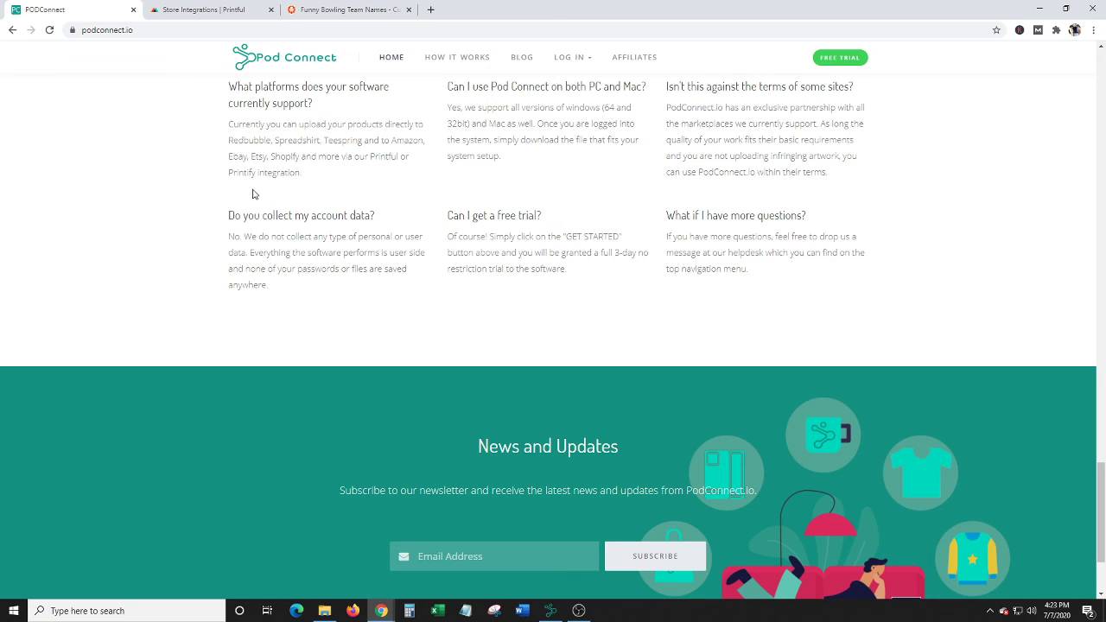
scroll(188, 199, up, 10)
scroll(189, 199, up, 15)
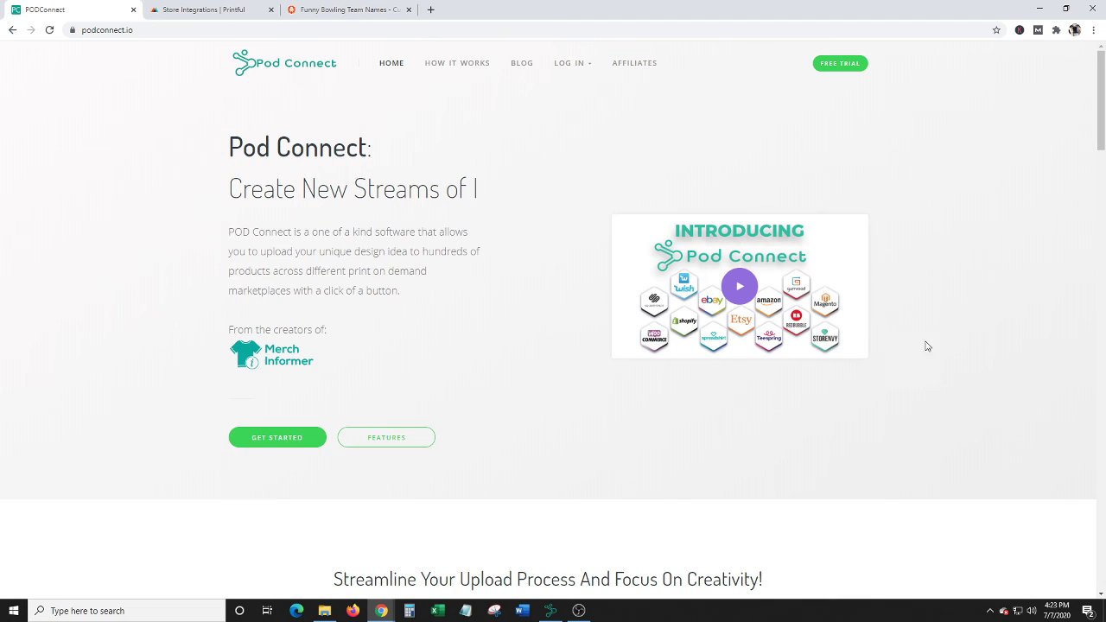
click(582, 613)
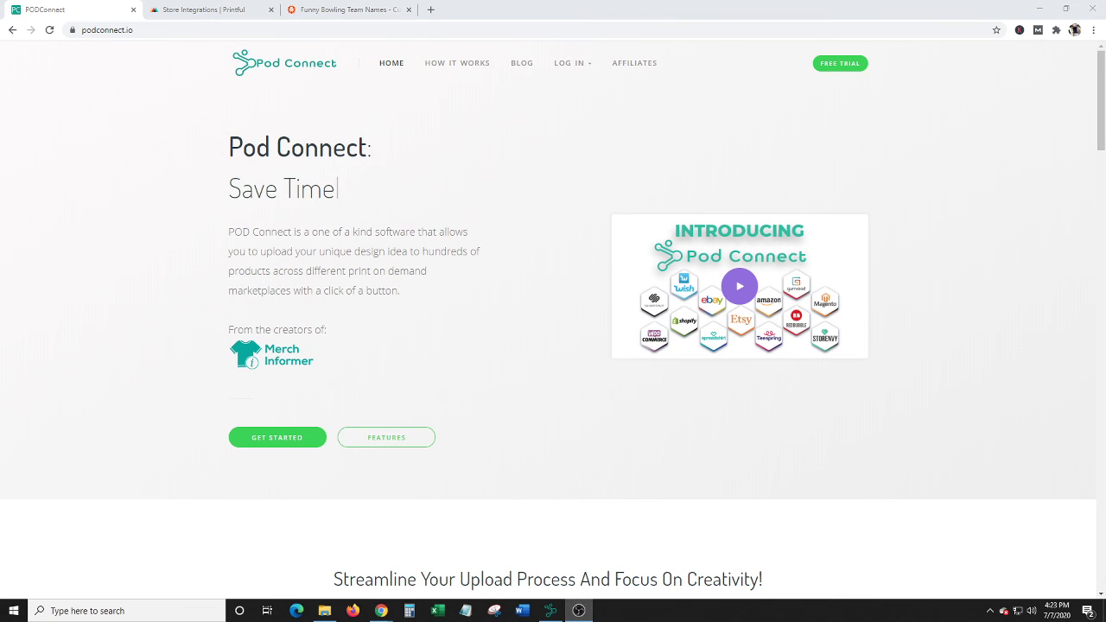